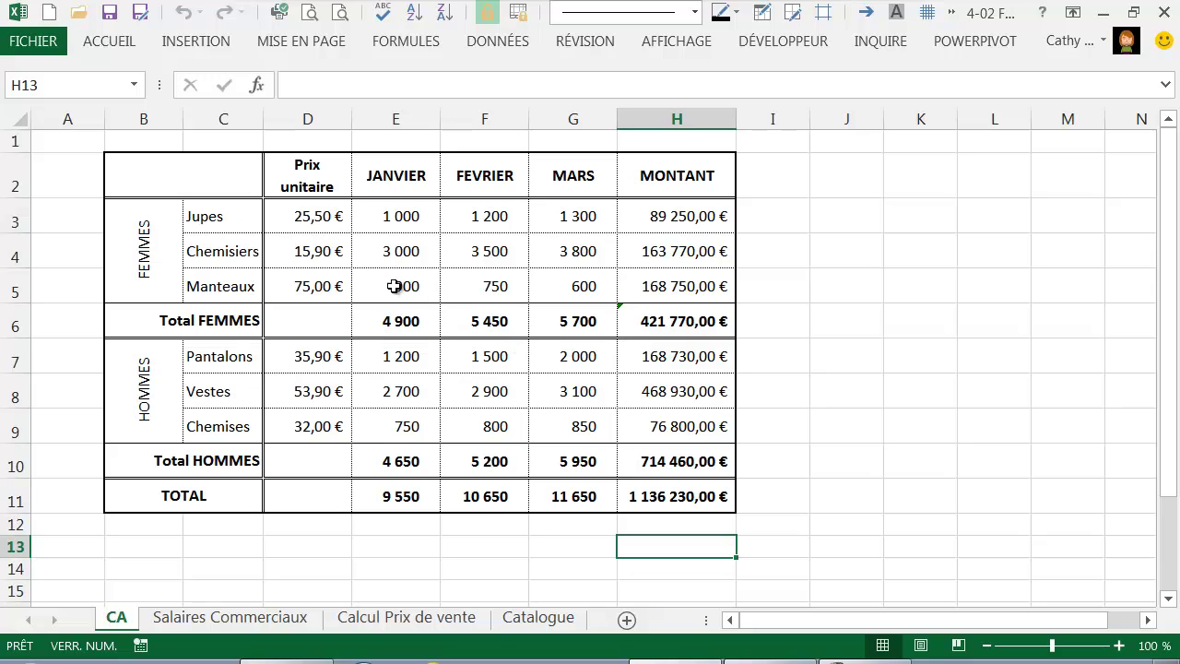
Step: Examine the MONTANT and Total FEMMES formulas and the Prix unitaire and FEMMES headings in the finished CA table
left_click_drag(647, 221, 660, 316)
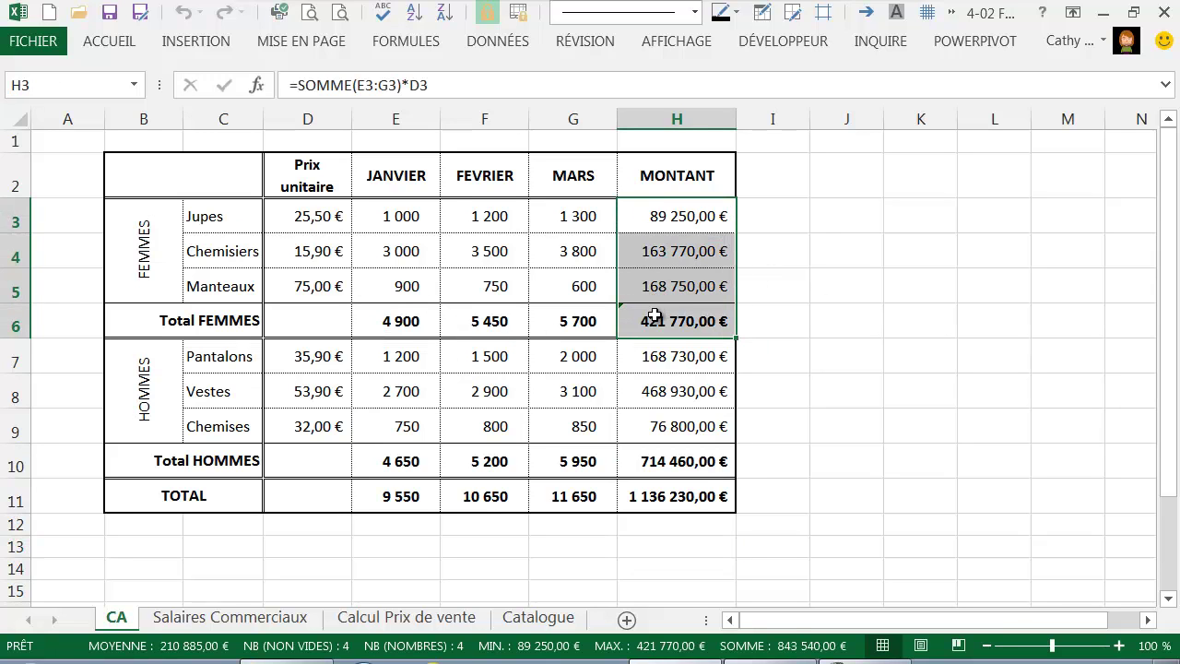
left_click_drag(384, 318, 562, 325)
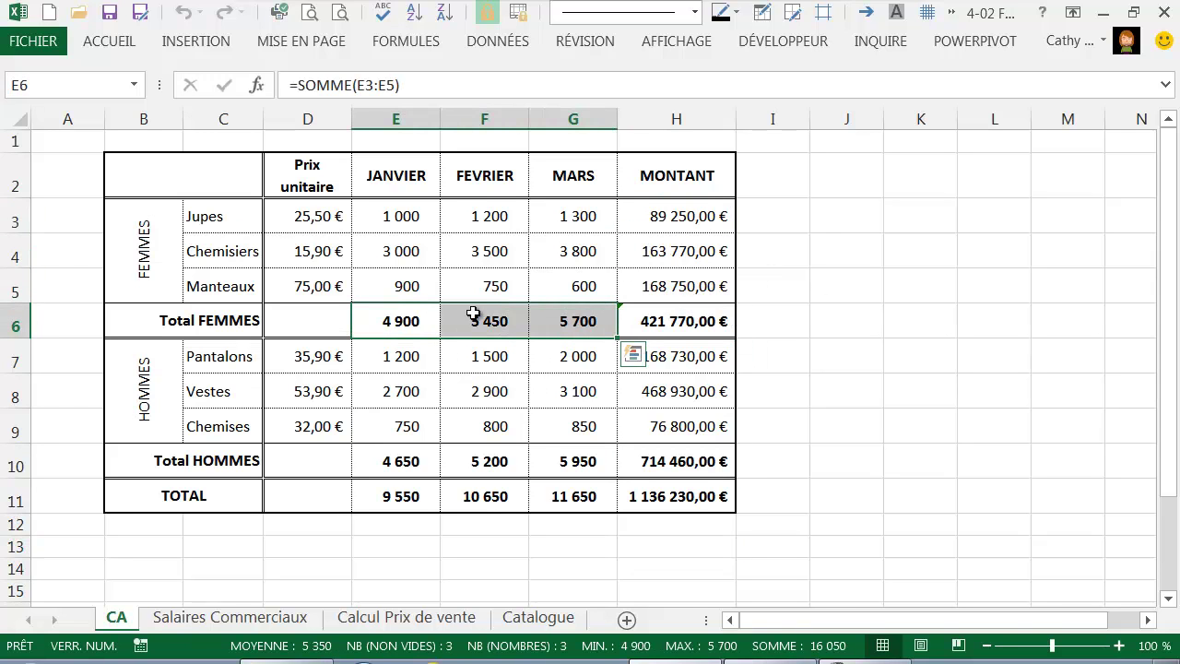
left_click(391, 309)
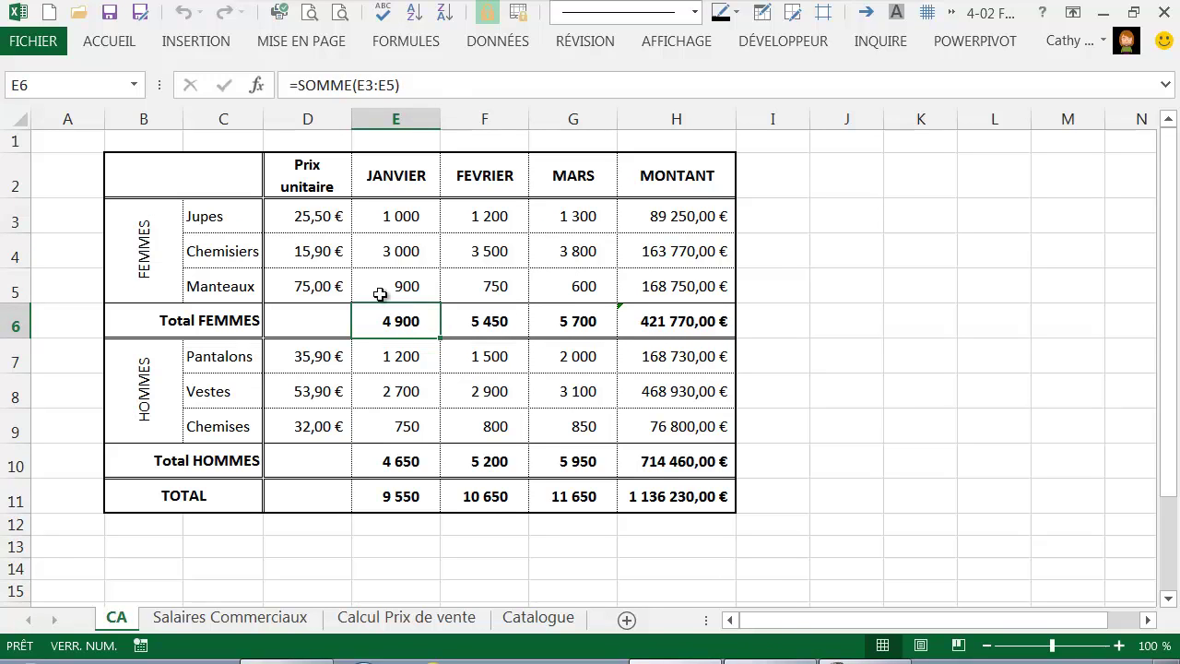
left_click(307, 186)
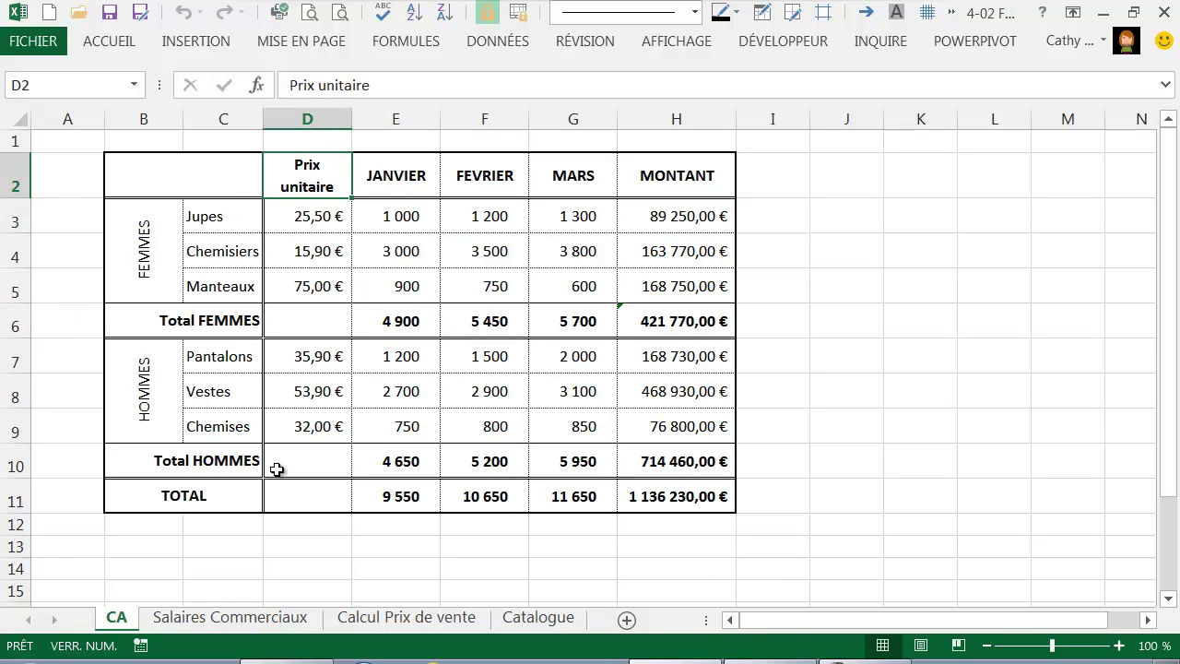
left_click(125, 267)
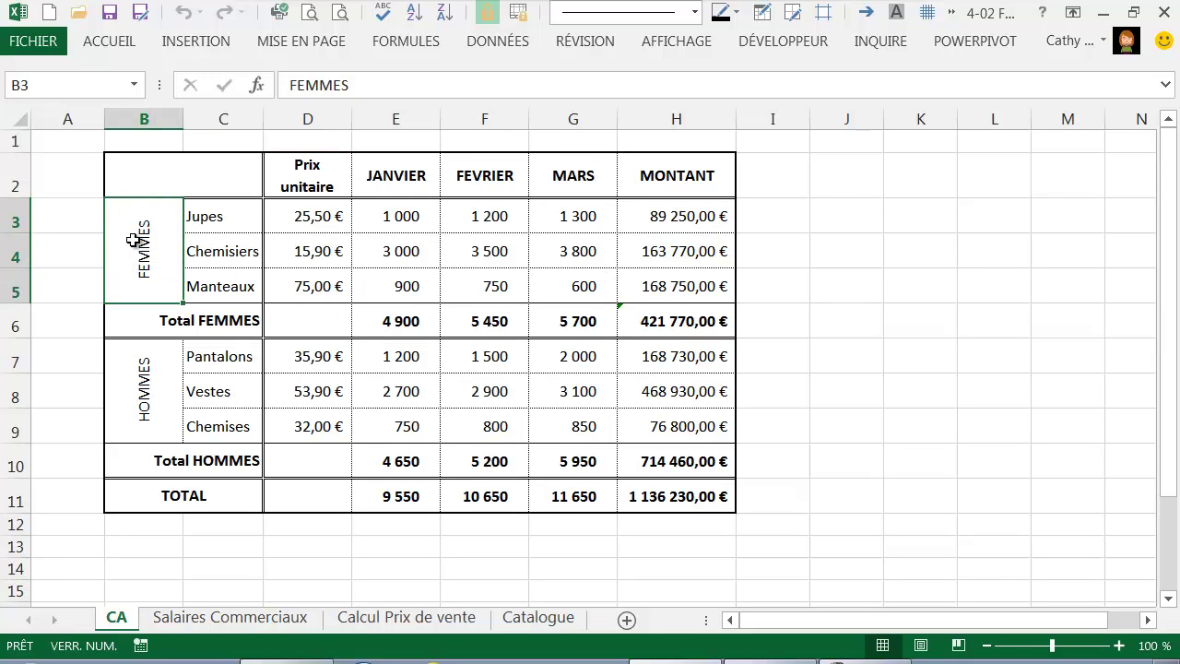
Step: Open the recent workbook 4-02 Formules.xlsx from the BOOKS » Excel 2013 » Exercices folder
key("ctrl+n")
left_click(23, 40)
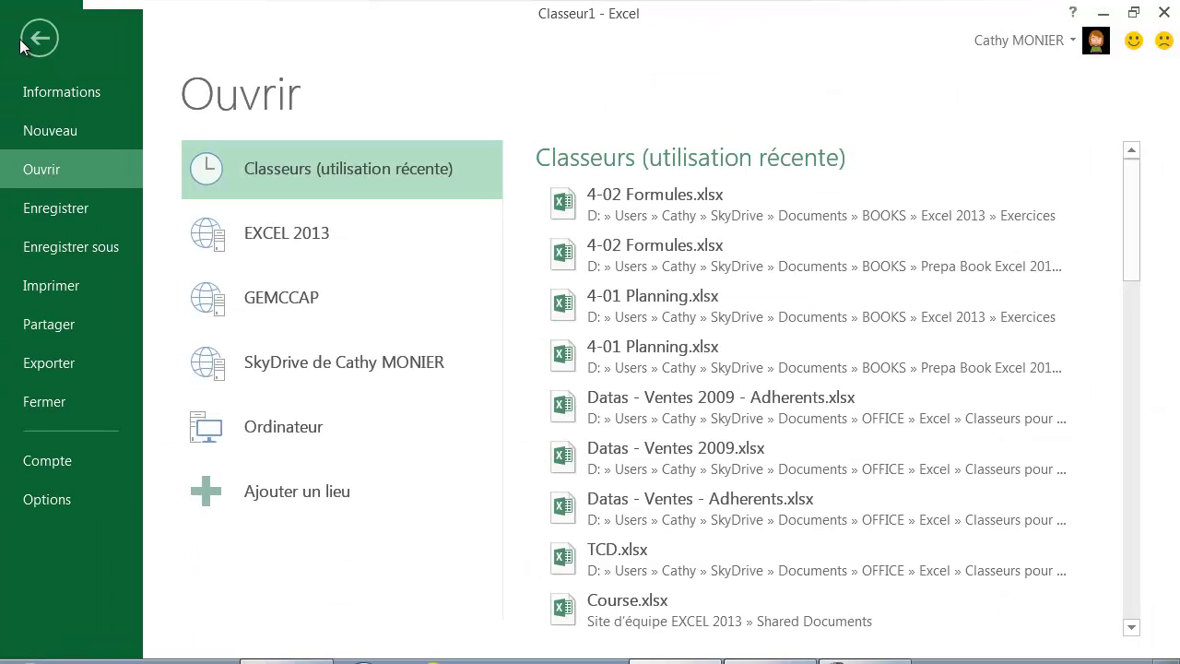
left_click(710, 216)
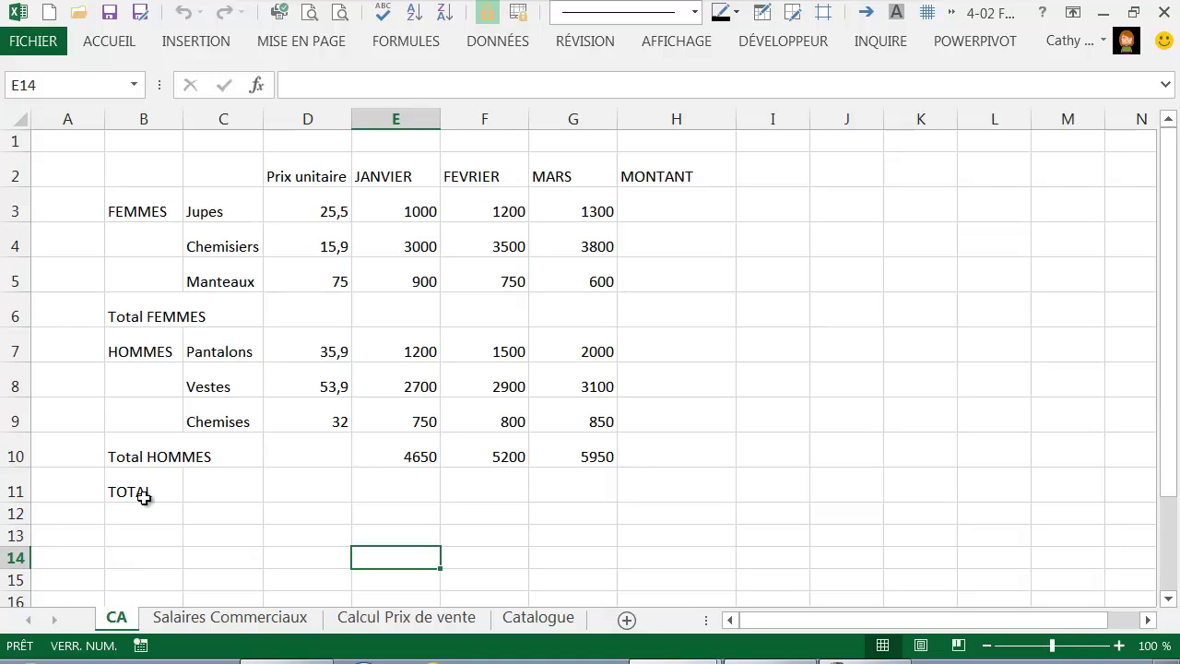
Step: Review the unformatted table on the CA sheet: the article names, unit prices and January to March quantities
left_click_drag(147, 177, 689, 489)
left_click(408, 577)
left_click_drag(232, 208, 231, 420)
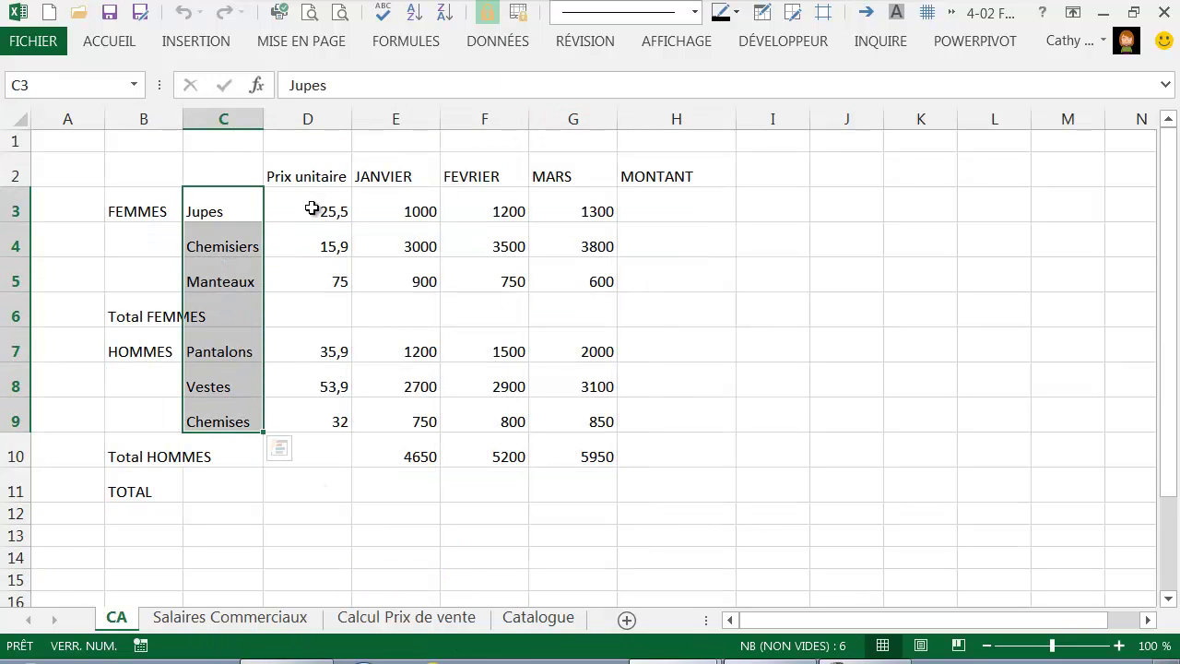
left_click_drag(313, 201, 311, 417)
left_click_drag(391, 211, 556, 462)
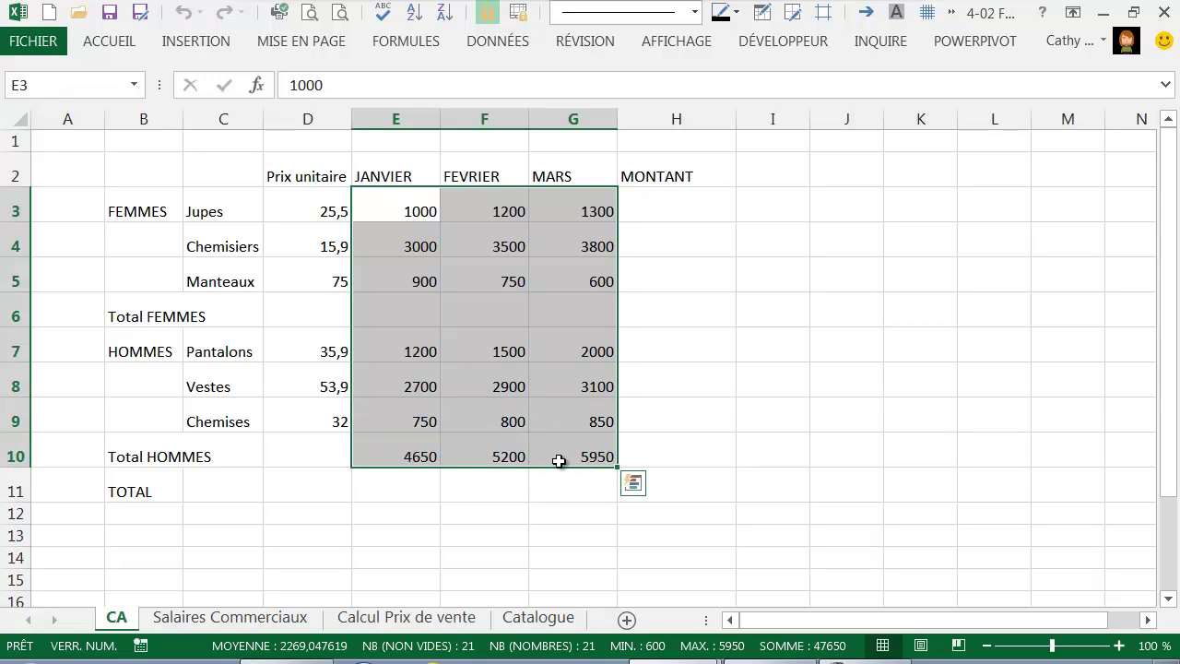
left_click(477, 543)
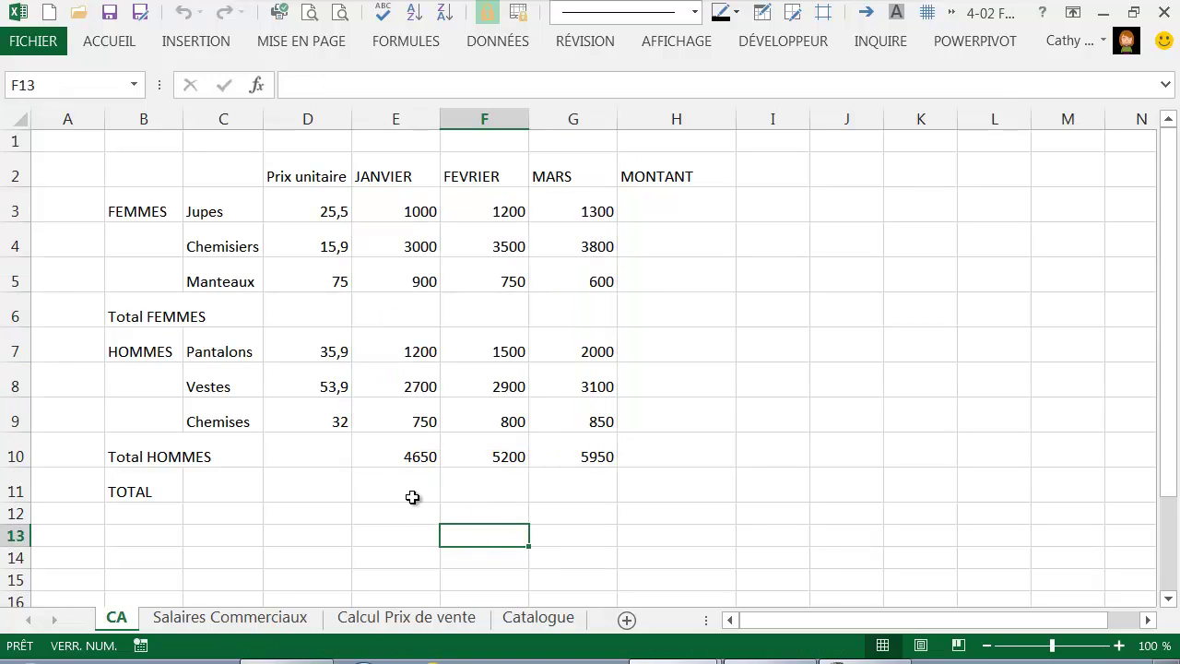
Step: Examine the cells that need formulas: the Total FEMMES and TOTAL rows and the MONTANT column
left_click(394, 312)
left_click_drag(394, 312, 569, 307)
left_click_drag(389, 491, 562, 489)
left_click_drag(684, 201, 679, 267)
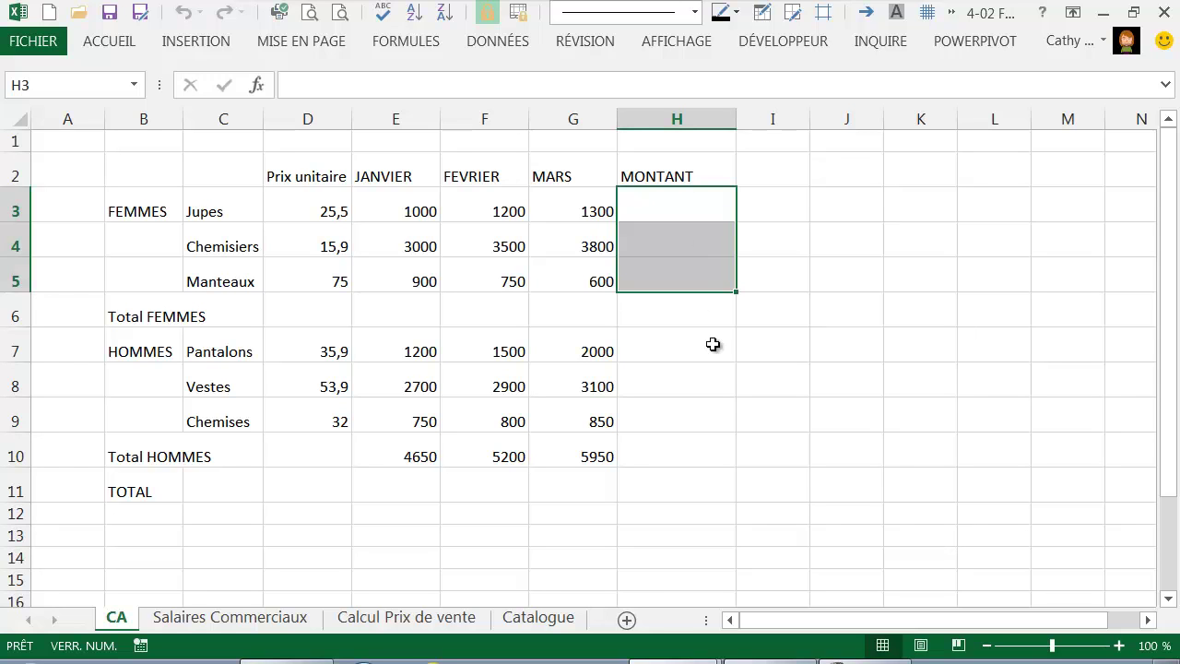
left_click_drag(685, 351, 683, 439)
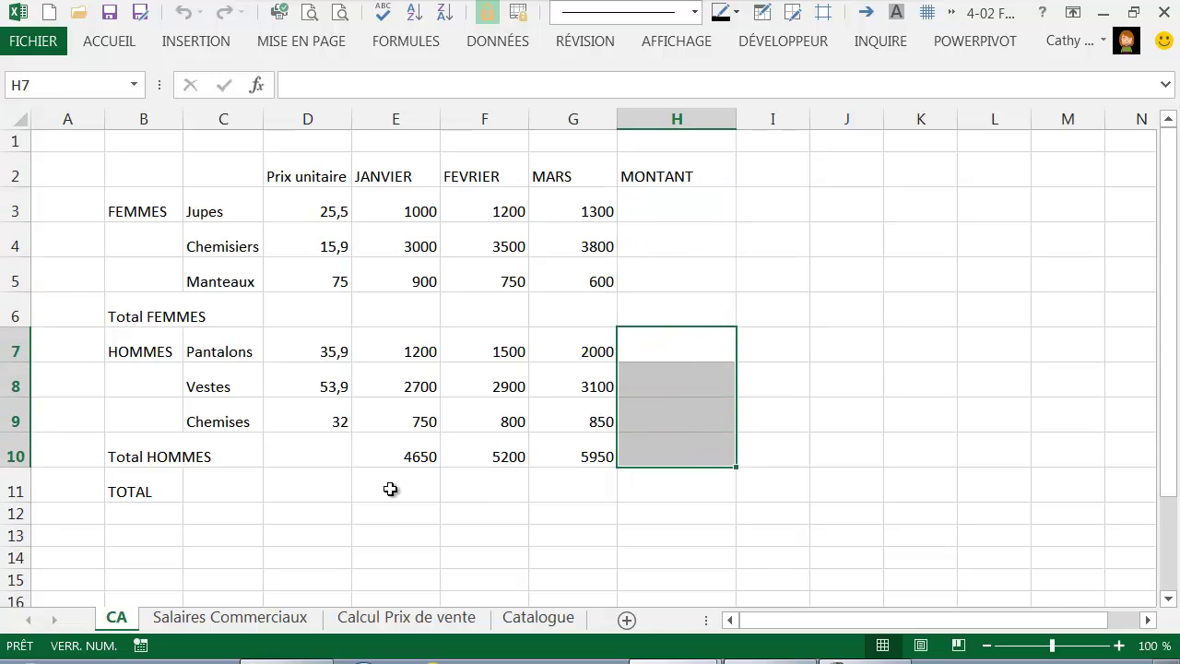
left_click_drag(305, 485, 672, 488)
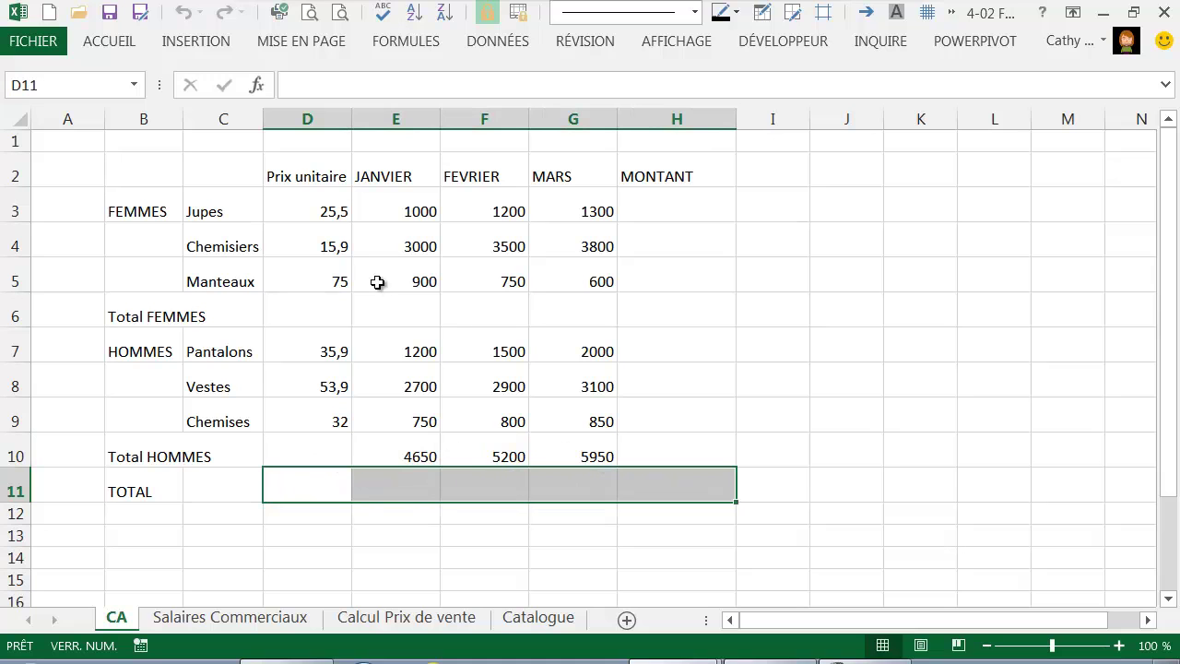
left_click(805, 252)
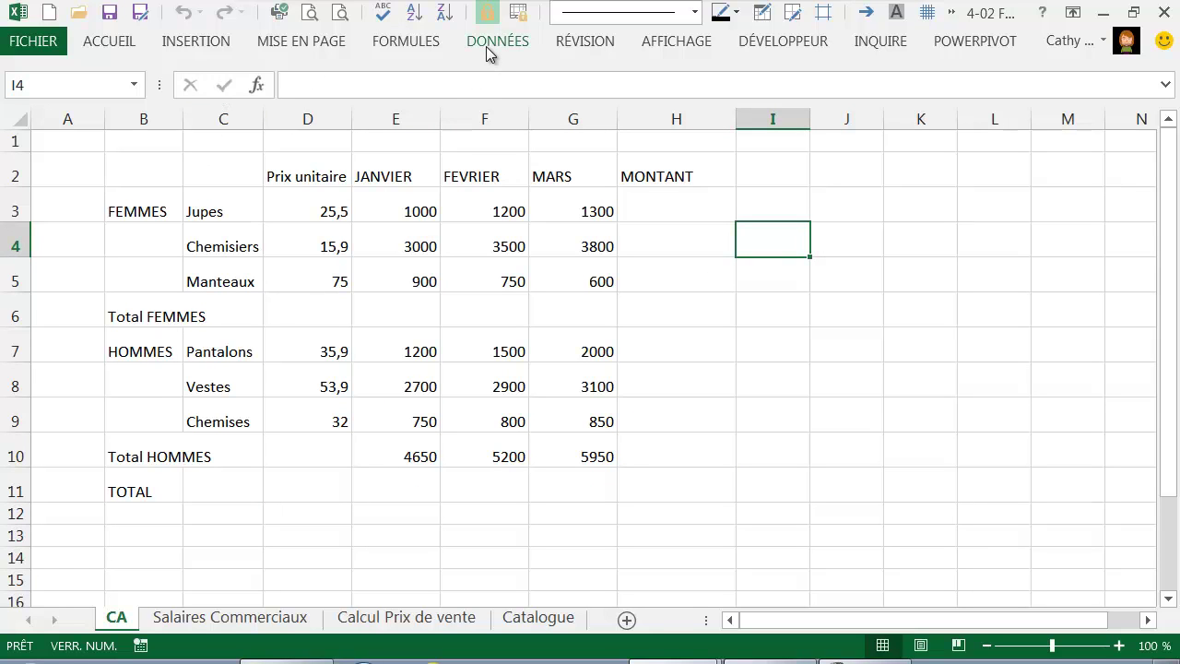
Step: Keep the Home ribbon displayed and total the January women's quantities in E6 with AutoSum over E3:E5
left_click(118, 47)
left_click(117, 47)
double_click(117, 47)
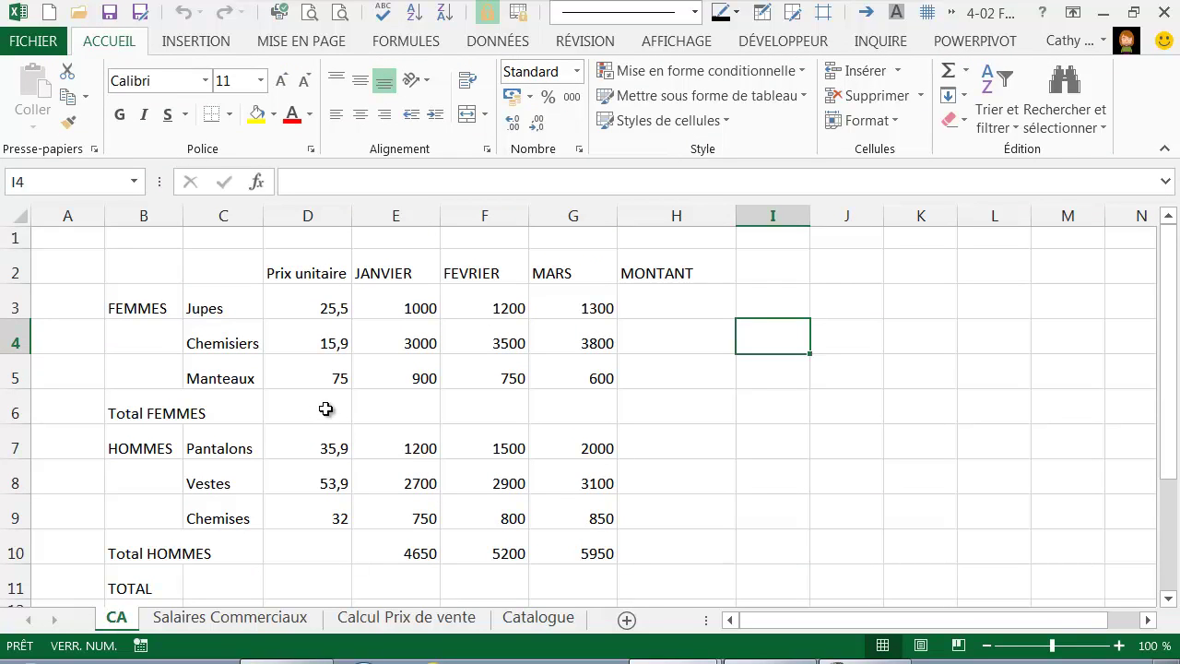
left_click(393, 409)
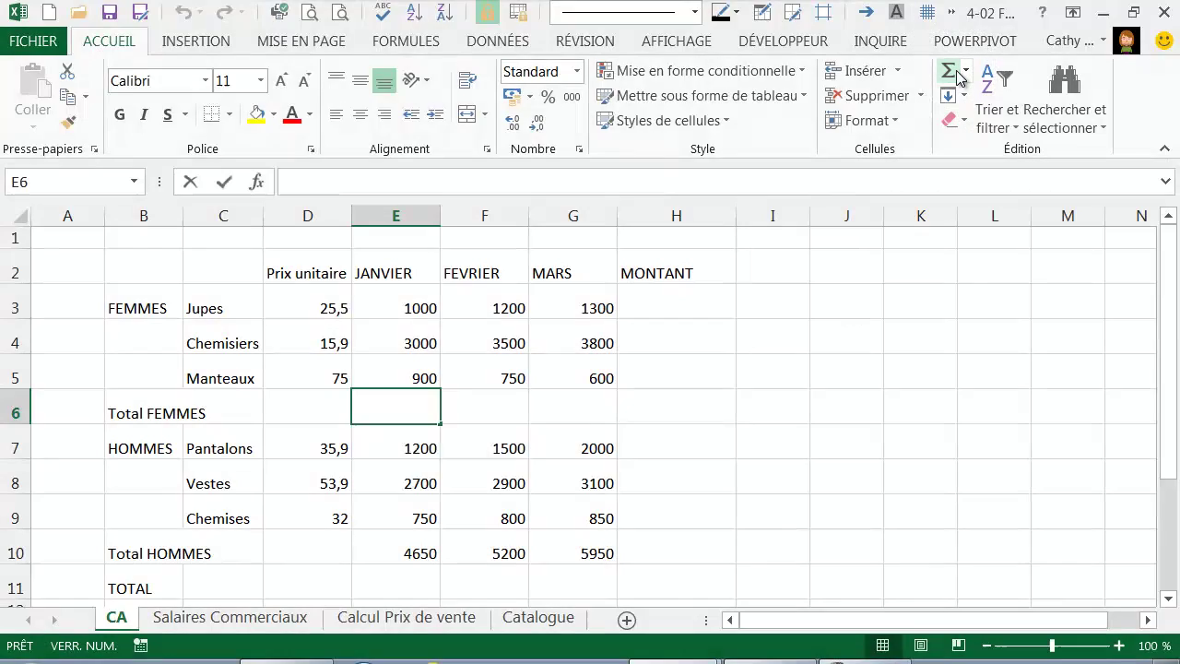
left_click(959, 77)
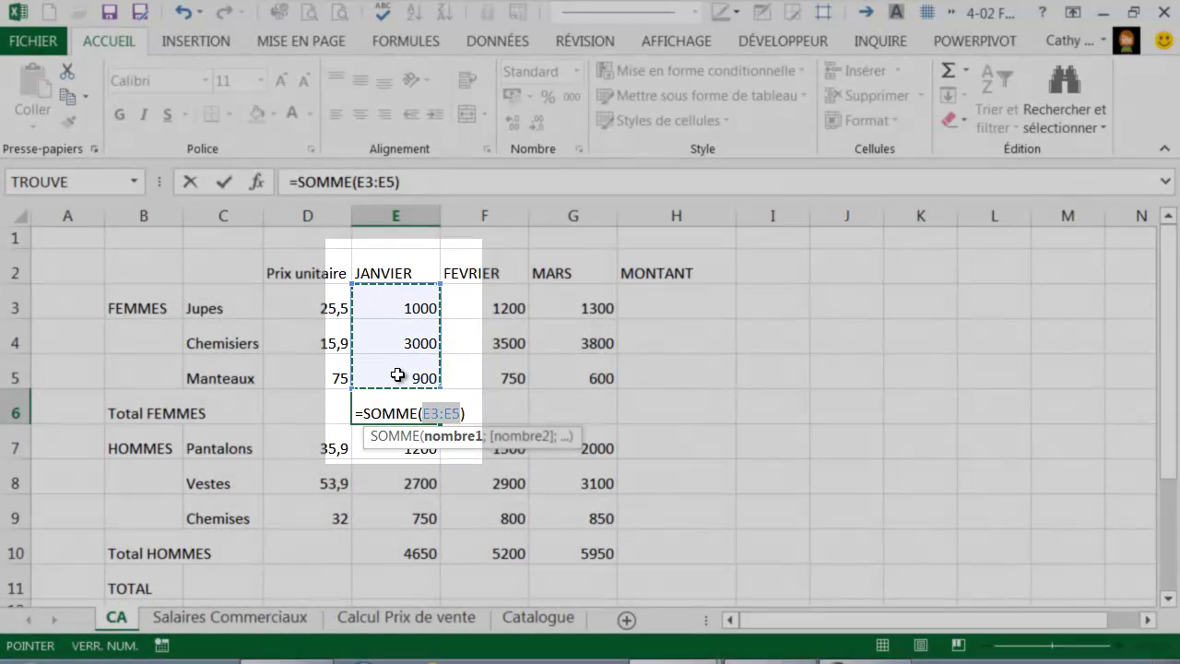
key("Return")
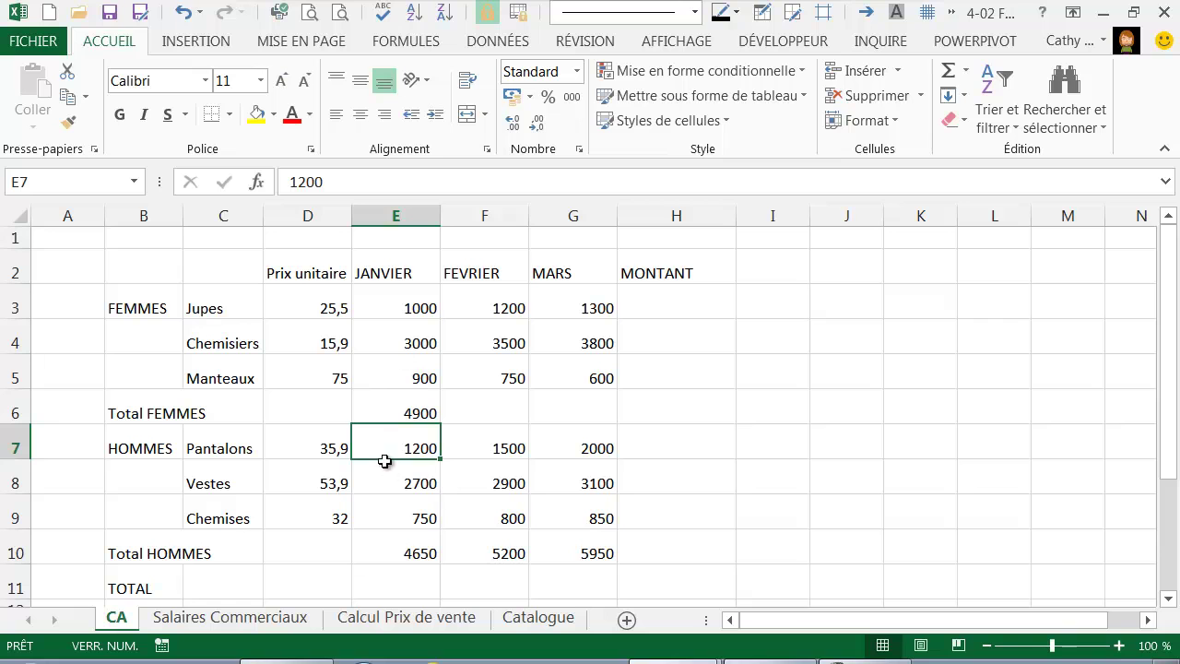
Step: Fill the Total FEMMES formula from E6 across to H6, including the MONTANT column
left_click(395, 413)
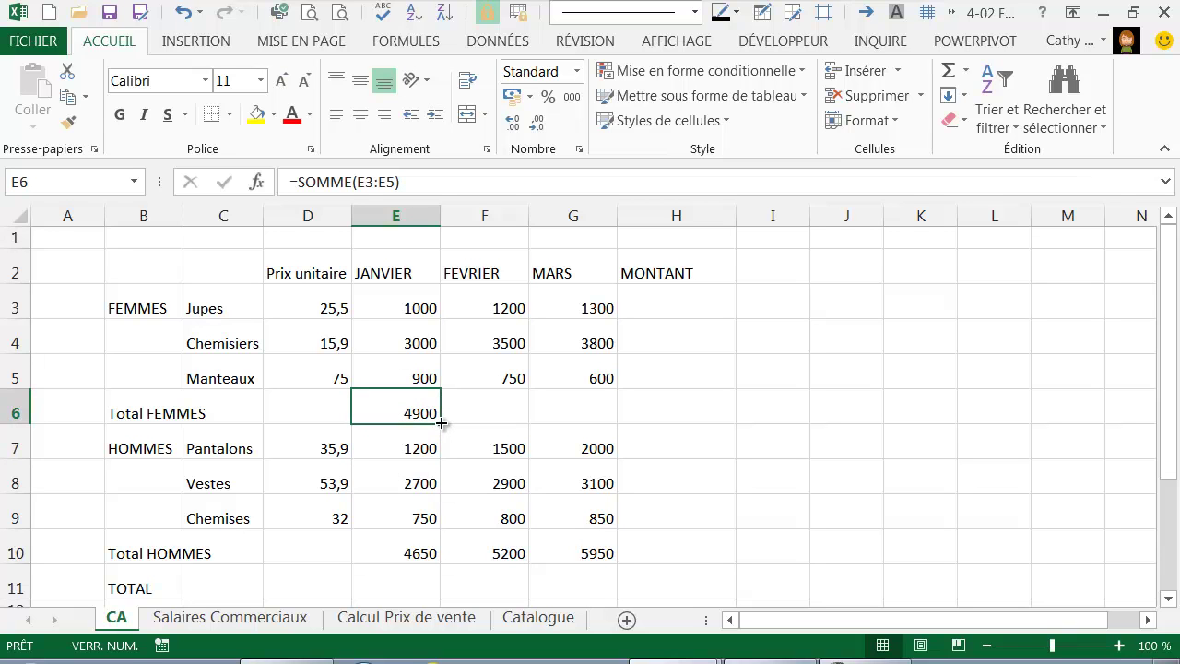
left_click_drag(441, 422, 698, 411)
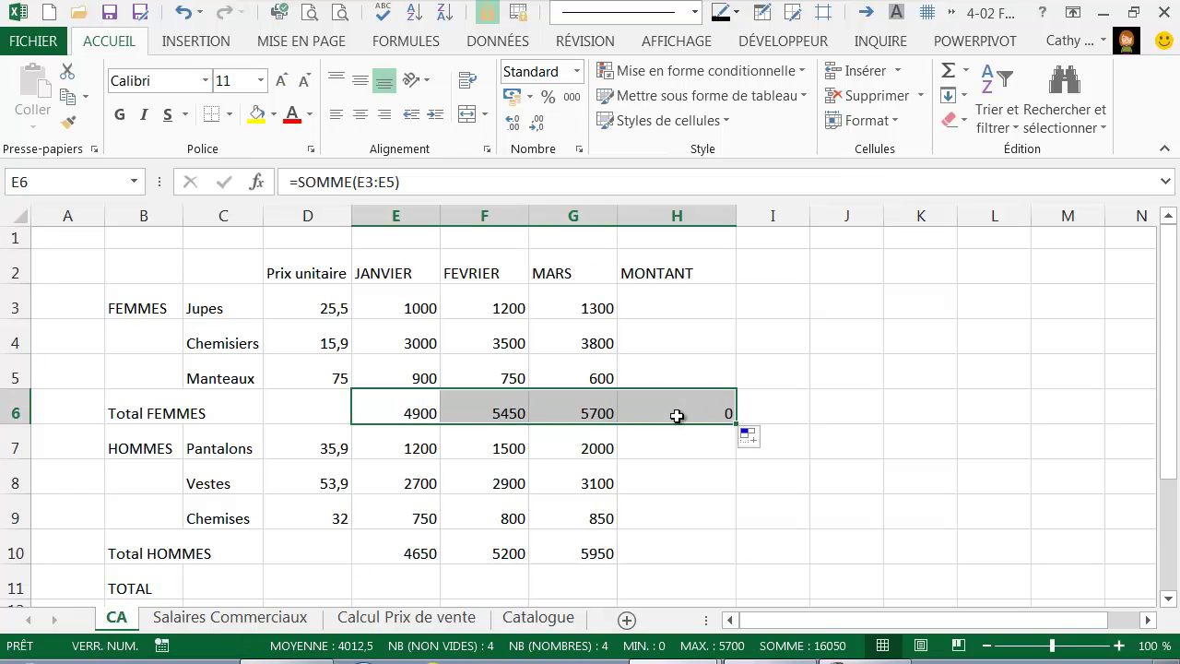
left_click_drag(686, 303, 685, 369)
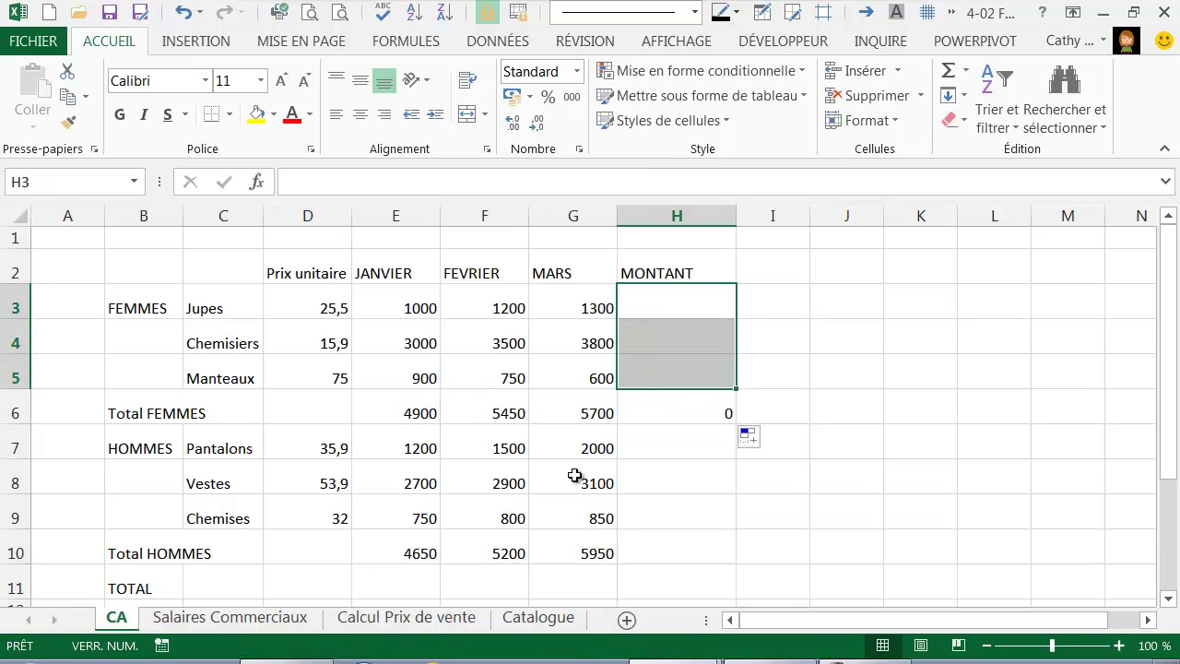
Step: Copy the Total FEMMES formulas in E6:H6 and paste them into the Total HOMMES row starting at E10
scroll(569, 464, "down", 1)
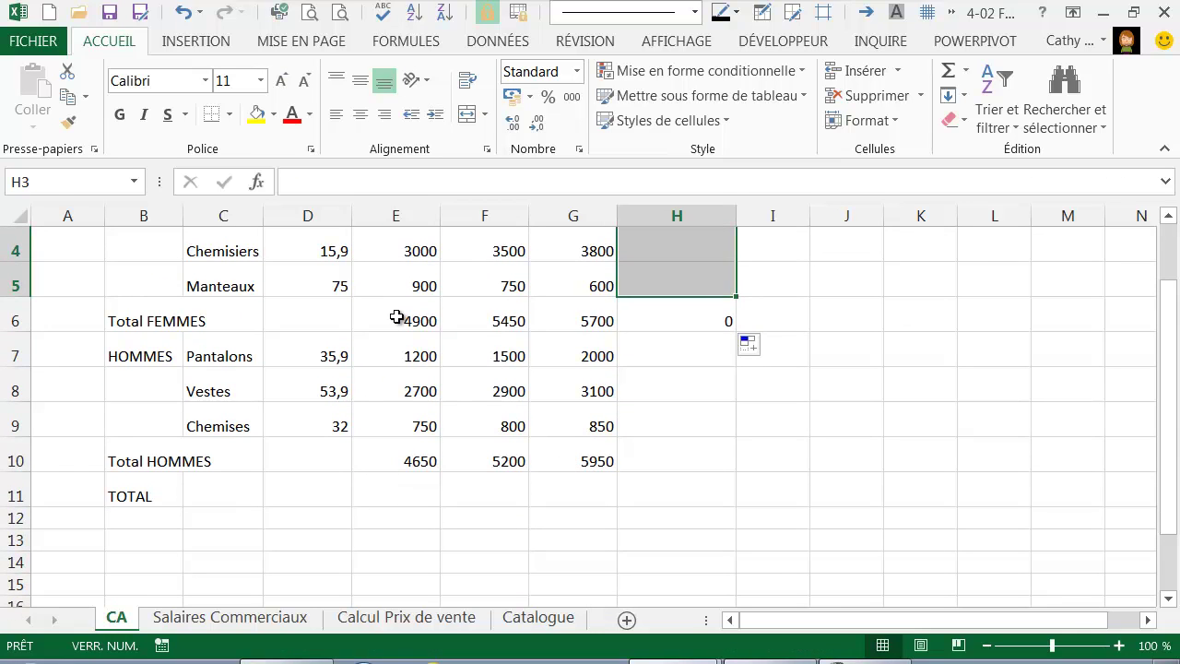
left_click(396, 319)
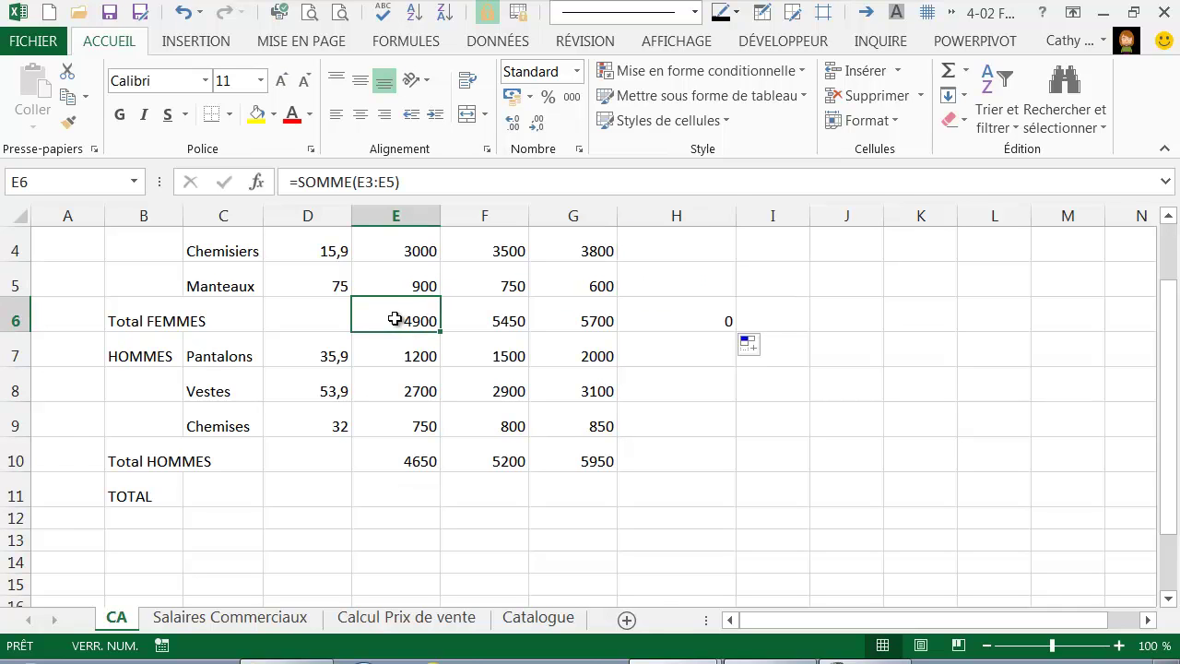
left_click_drag(392, 317, 670, 313)
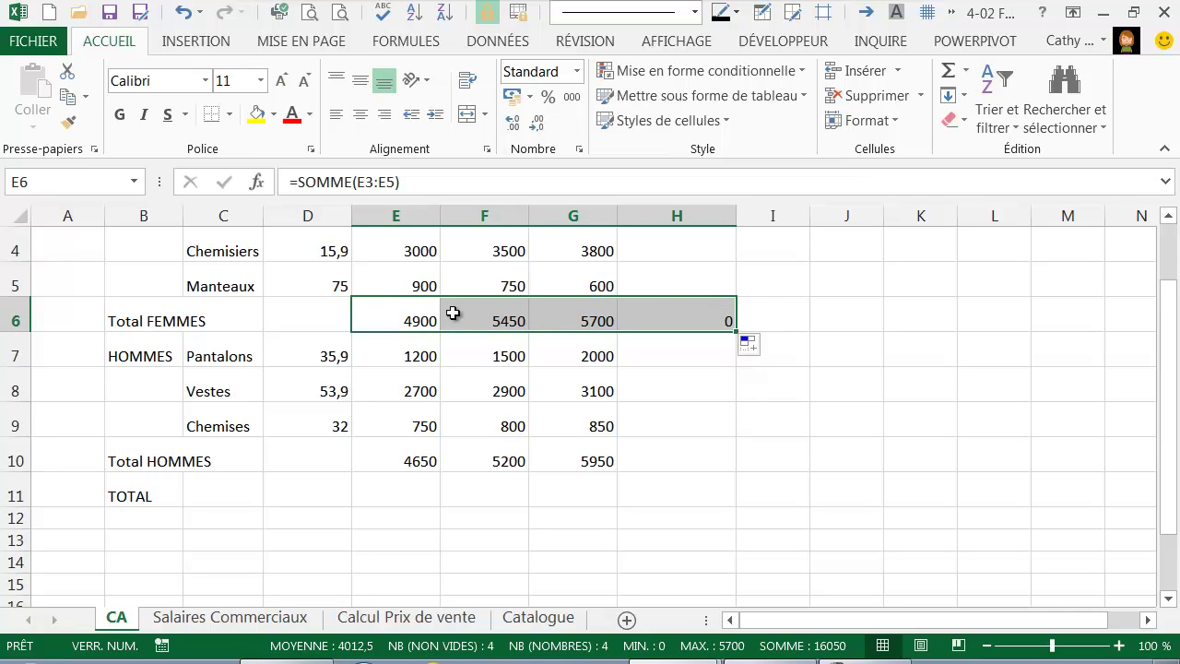
right_click(419, 315)
left_click(461, 242)
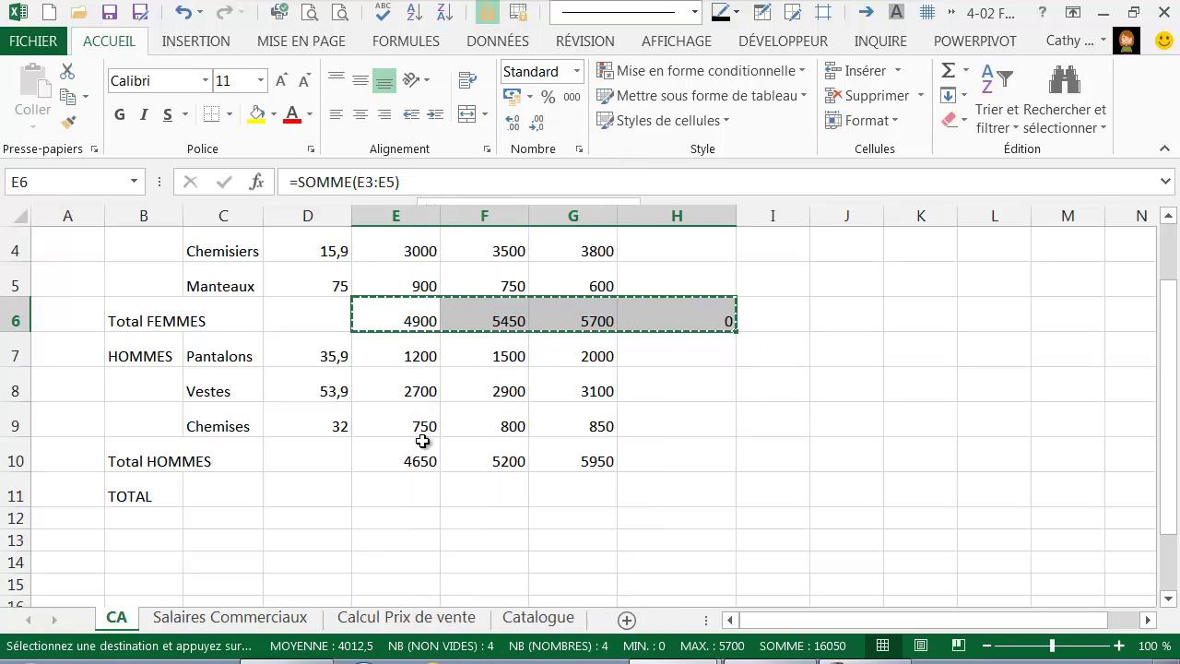
left_click(396, 455)
right_click(397, 459)
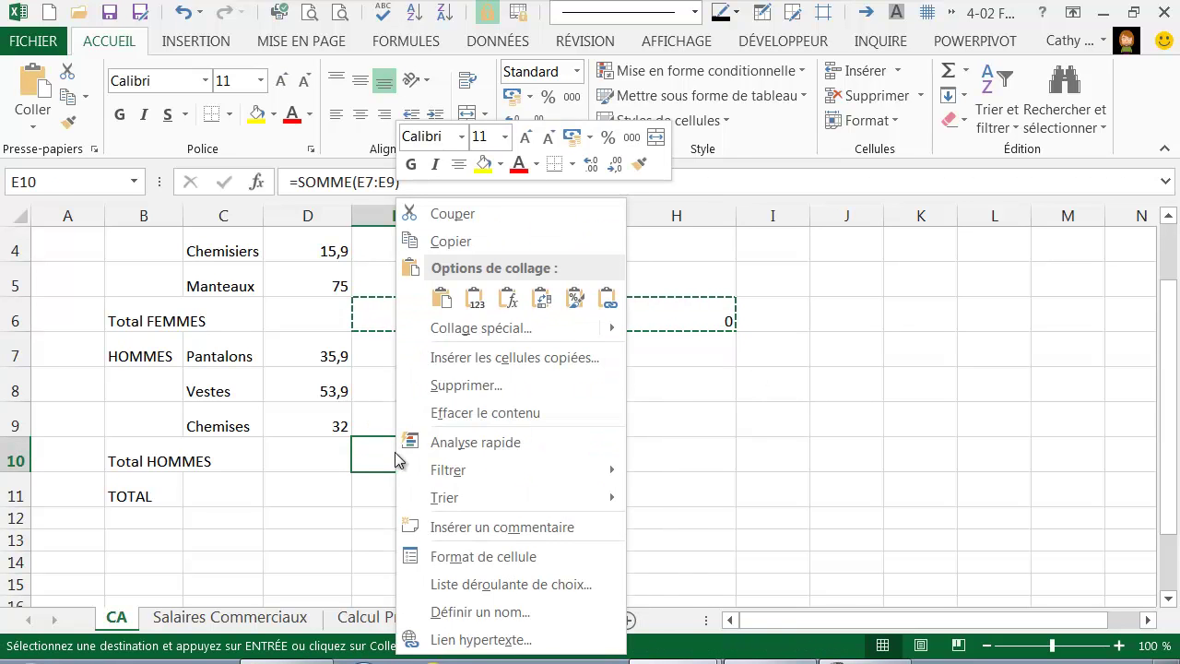
left_click(439, 306)
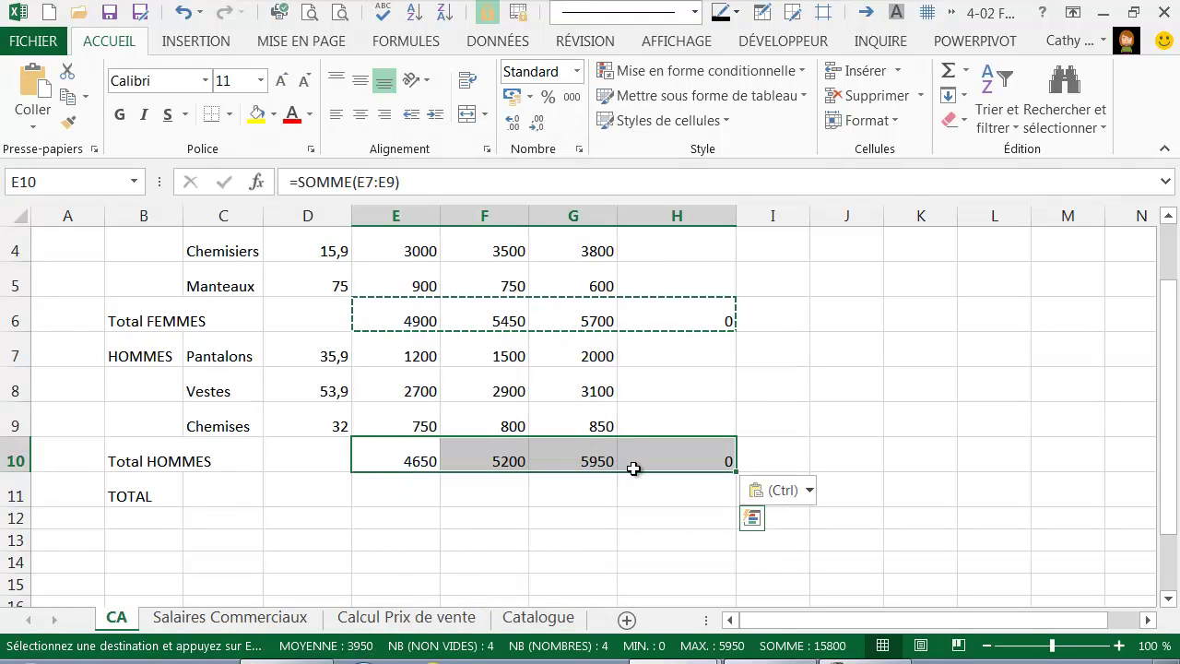
left_click(539, 540)
scroll(503, 544, "up", 1)
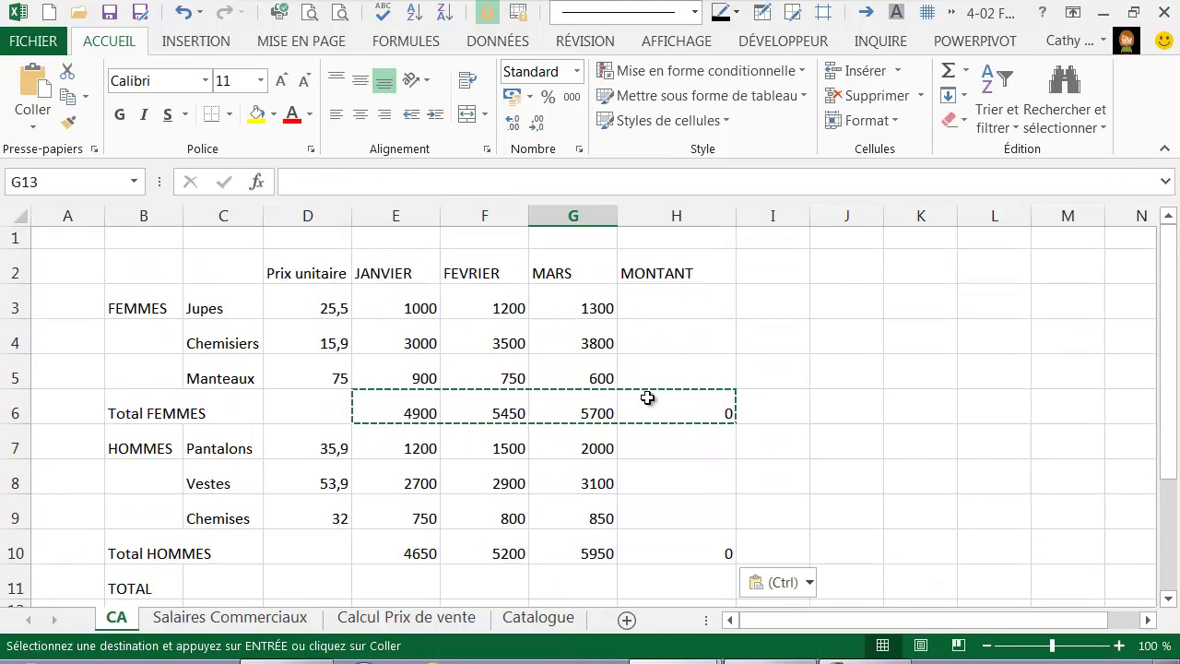
Step: Add the women's and men's January subtotals in TOTAL cell E11 with =E6+E10 and fill the formula across to H11
scroll(624, 346, "down", 1)
left_click(404, 493)
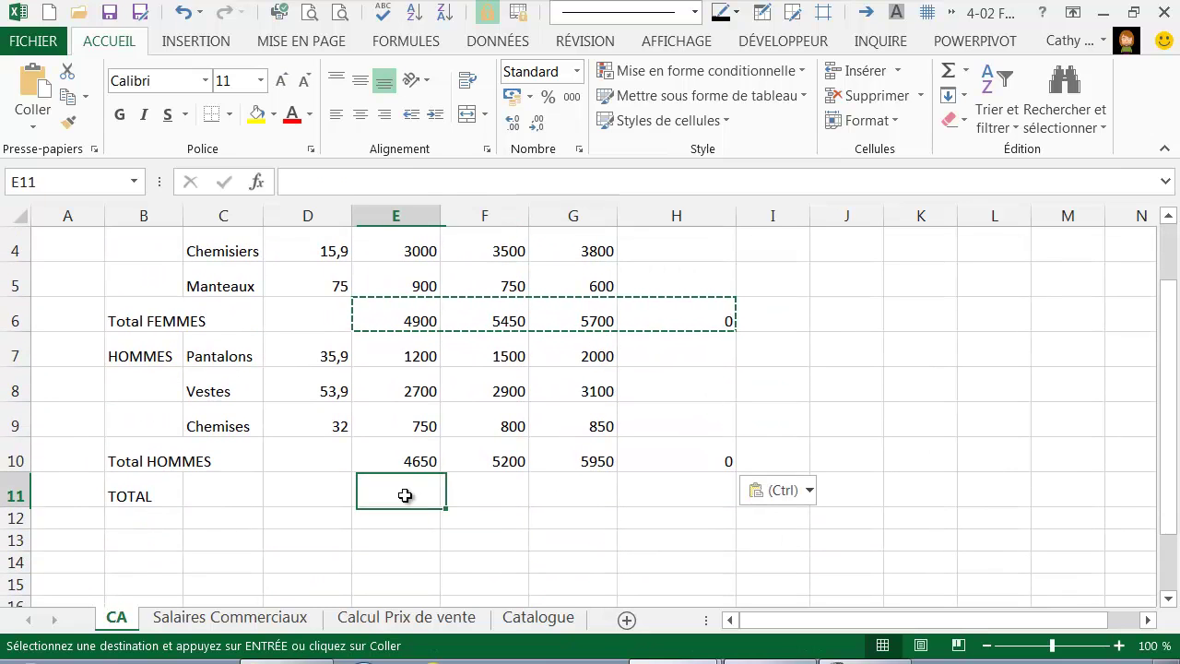
left_click(418, 452)
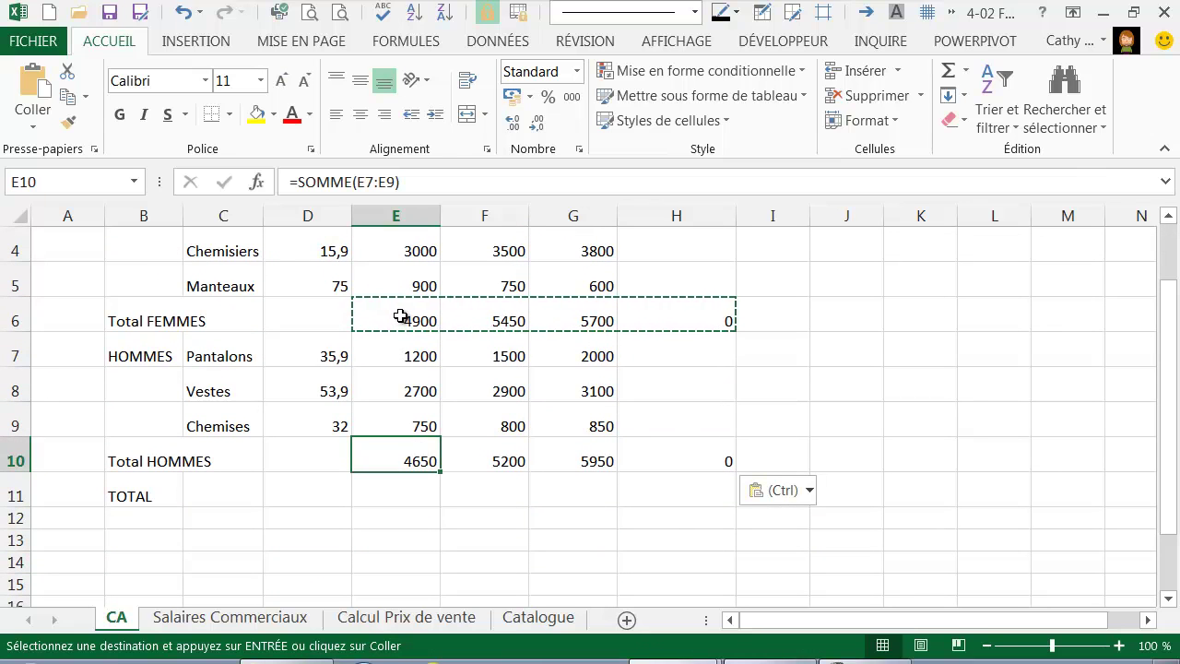
left_click(401, 317)
left_click(380, 487)
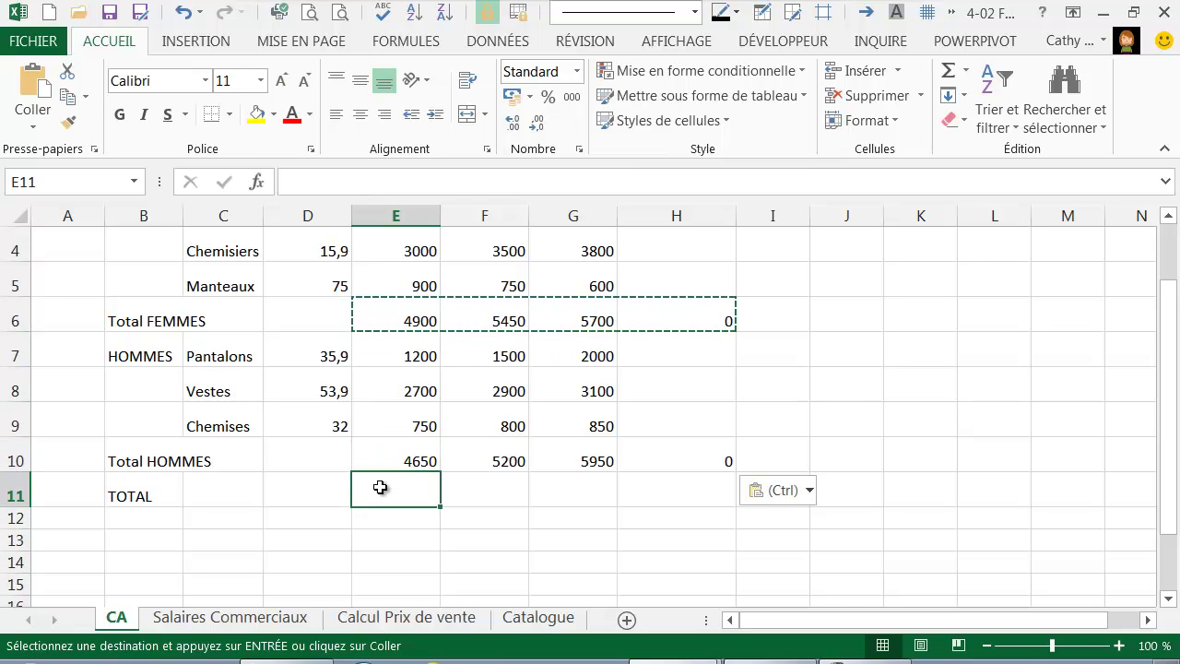
type("=")
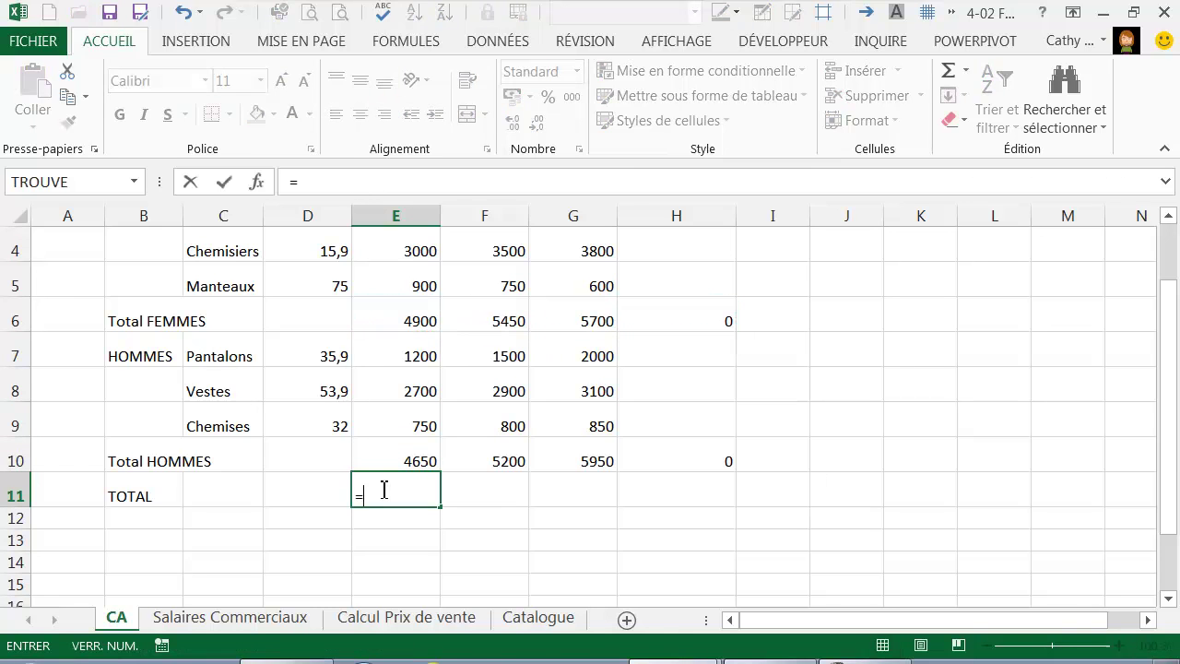
left_click(400, 314)
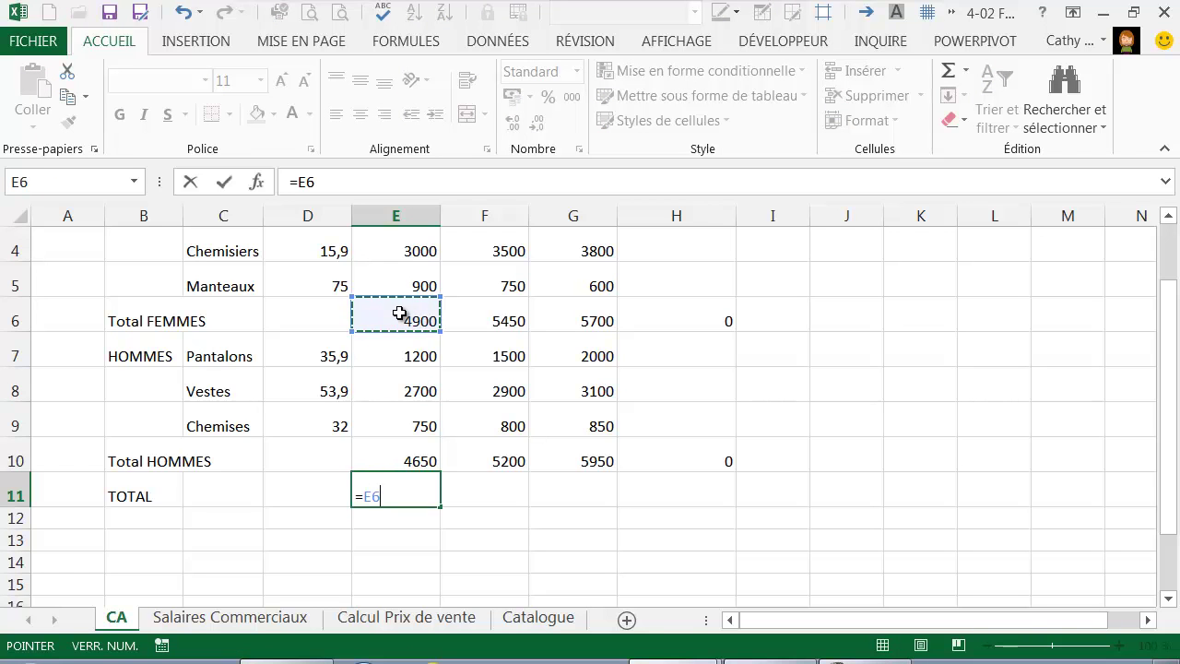
type("+")
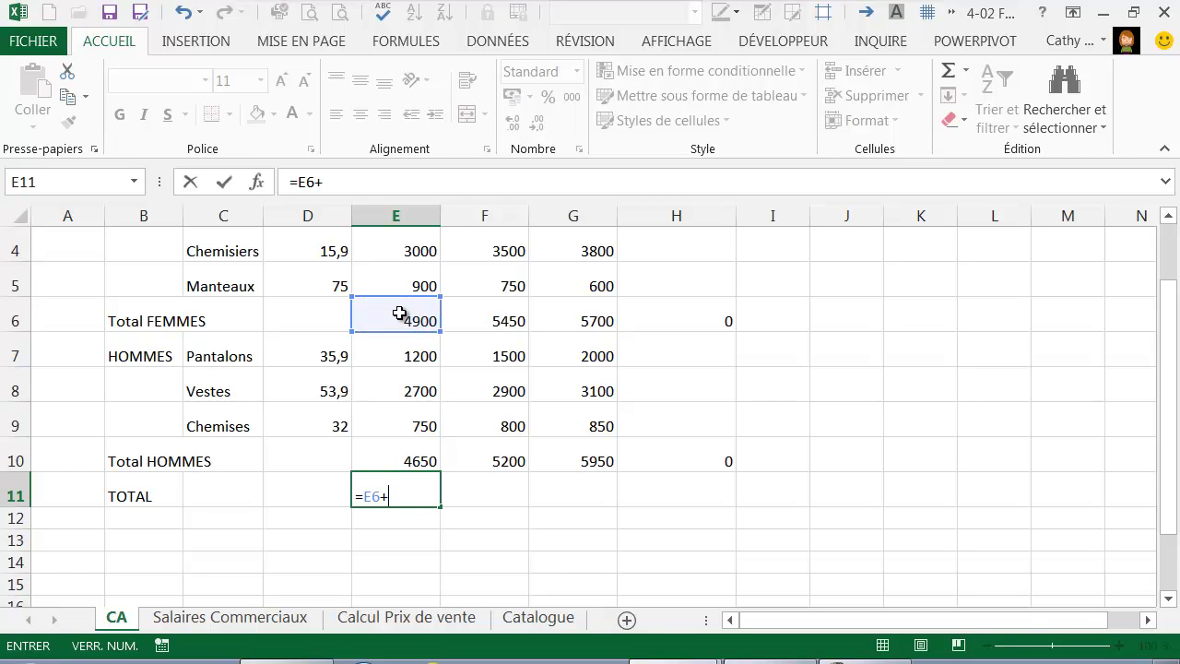
left_click(379, 458)
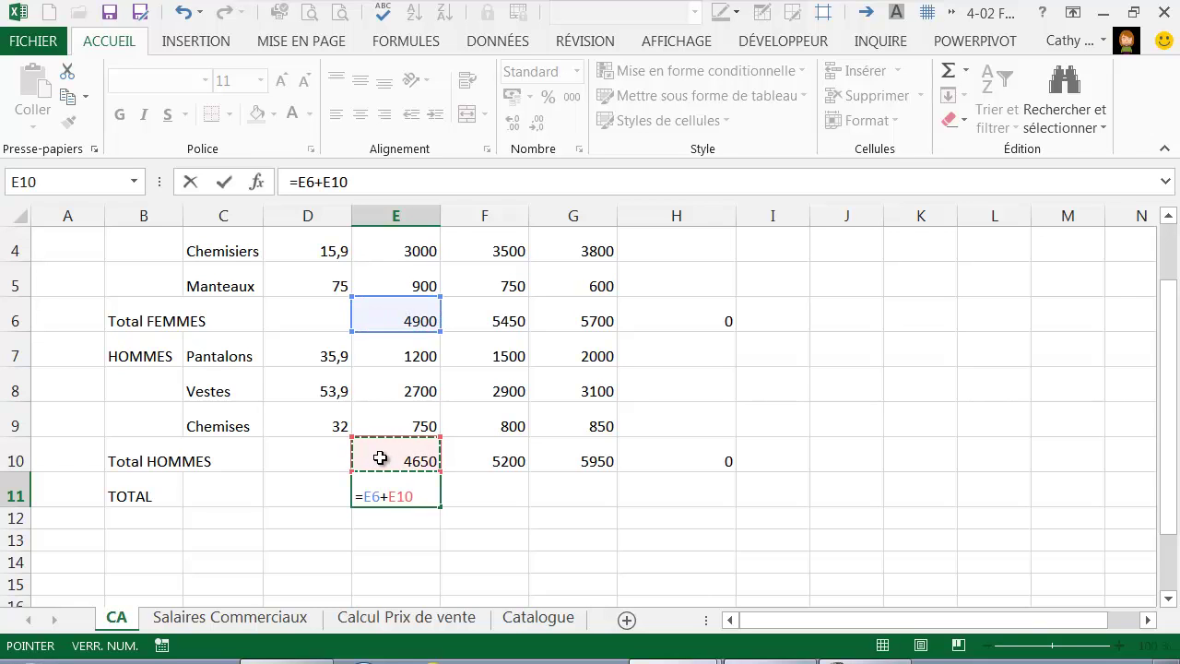
key("Return")
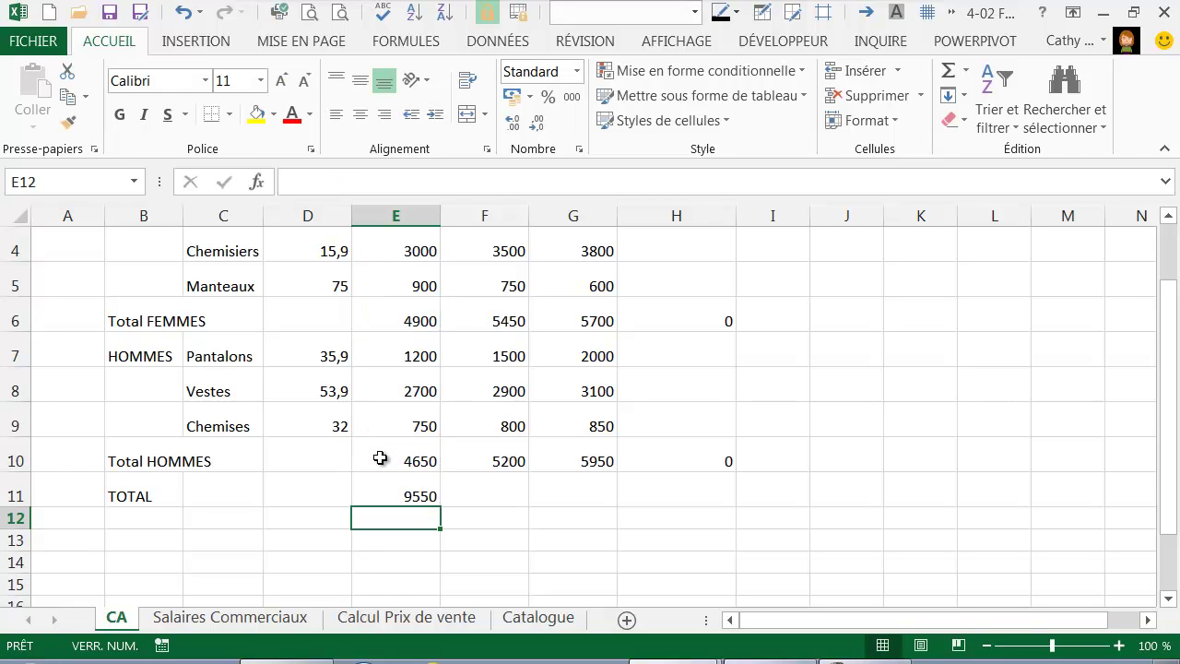
left_click(391, 489)
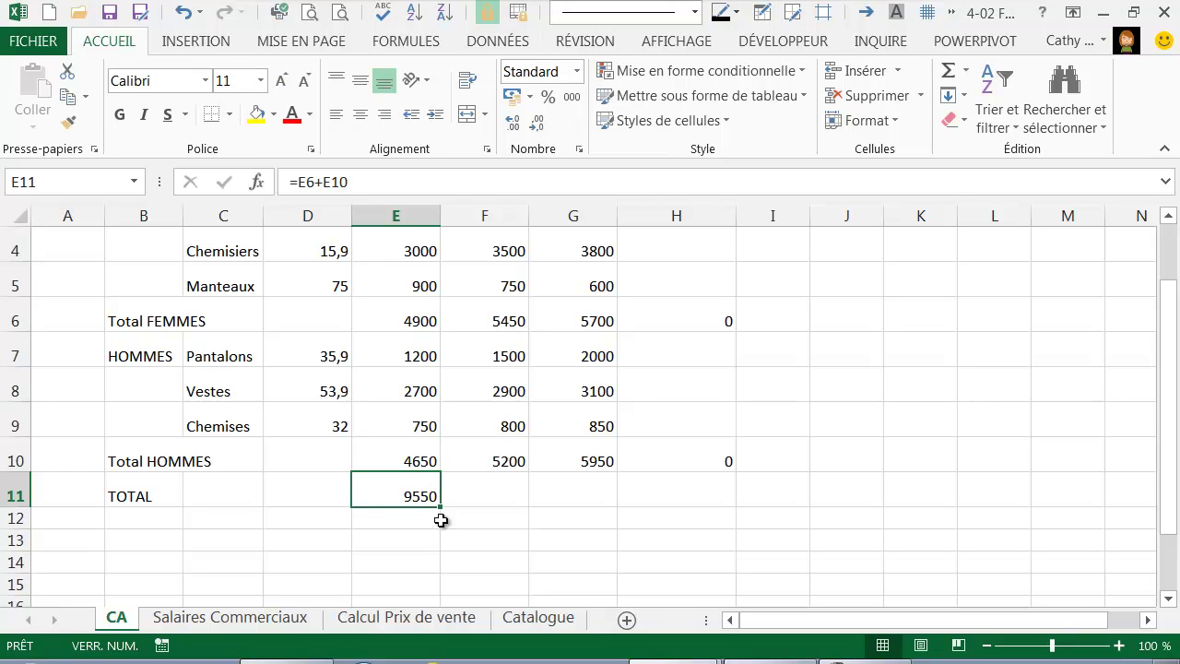
left_click_drag(443, 505, 750, 493)
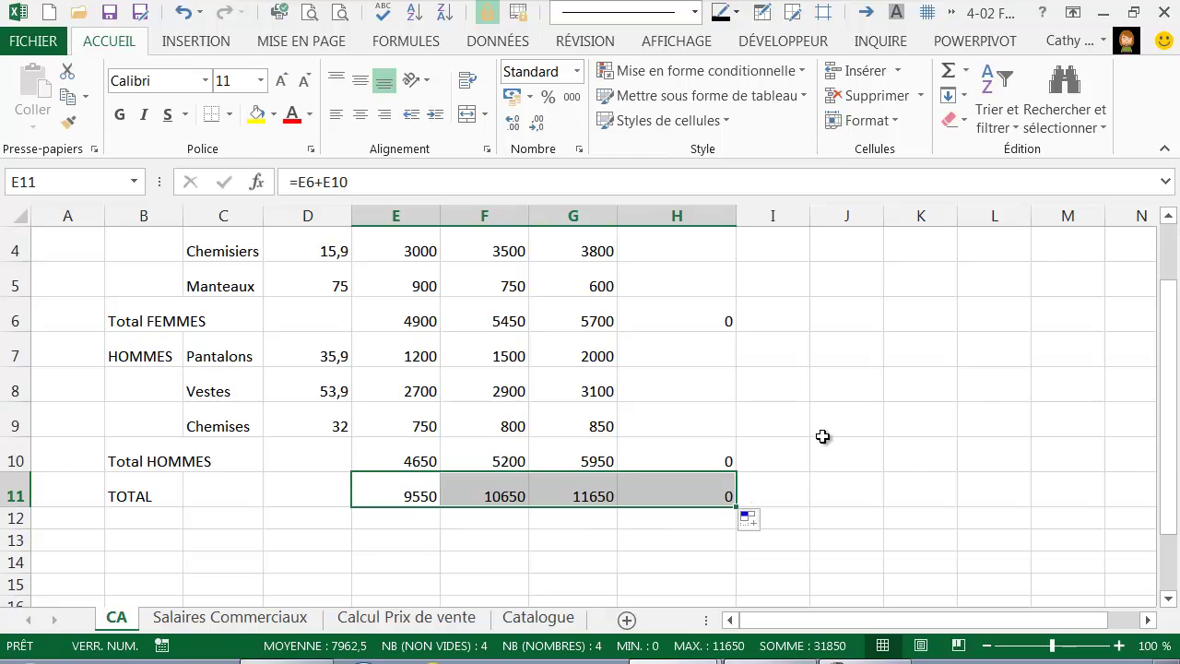
scroll(824, 434, "up", 1)
left_click(679, 308)
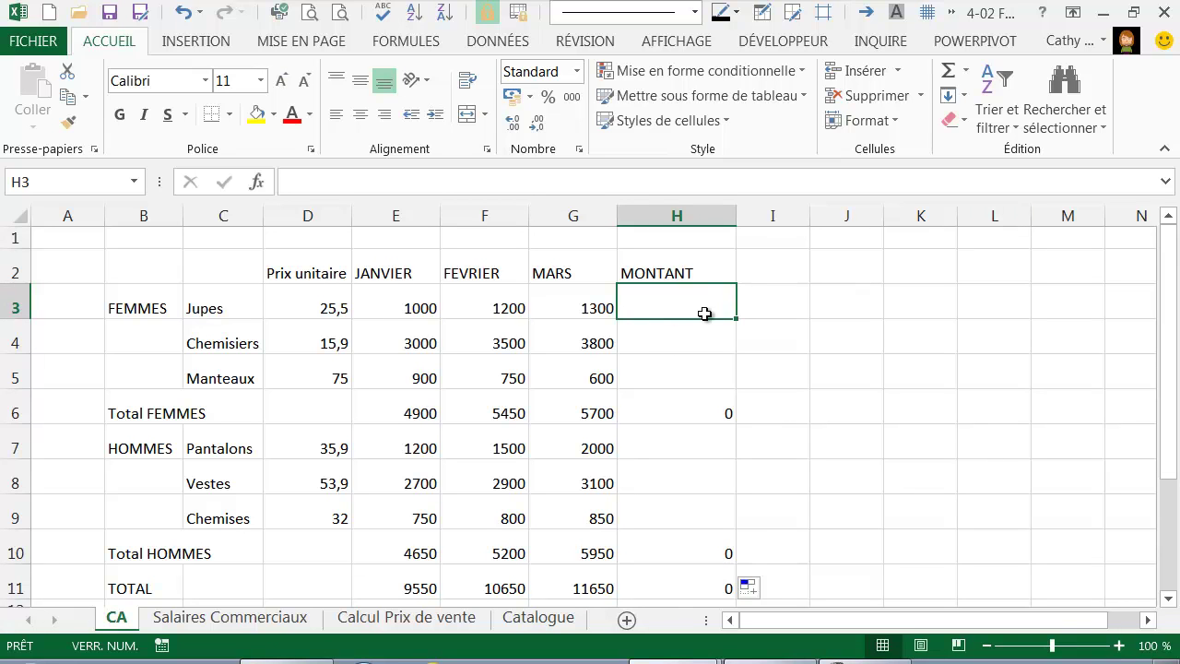
left_click_drag(405, 306, 586, 305)
left_click(684, 313)
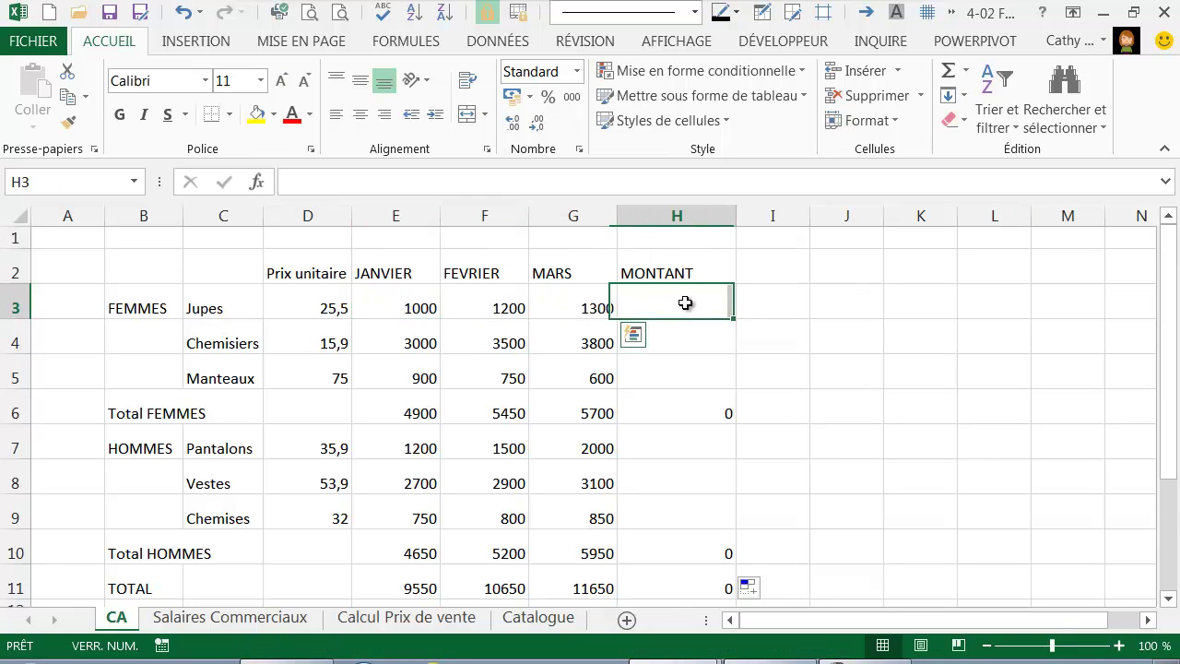
left_click(949, 72)
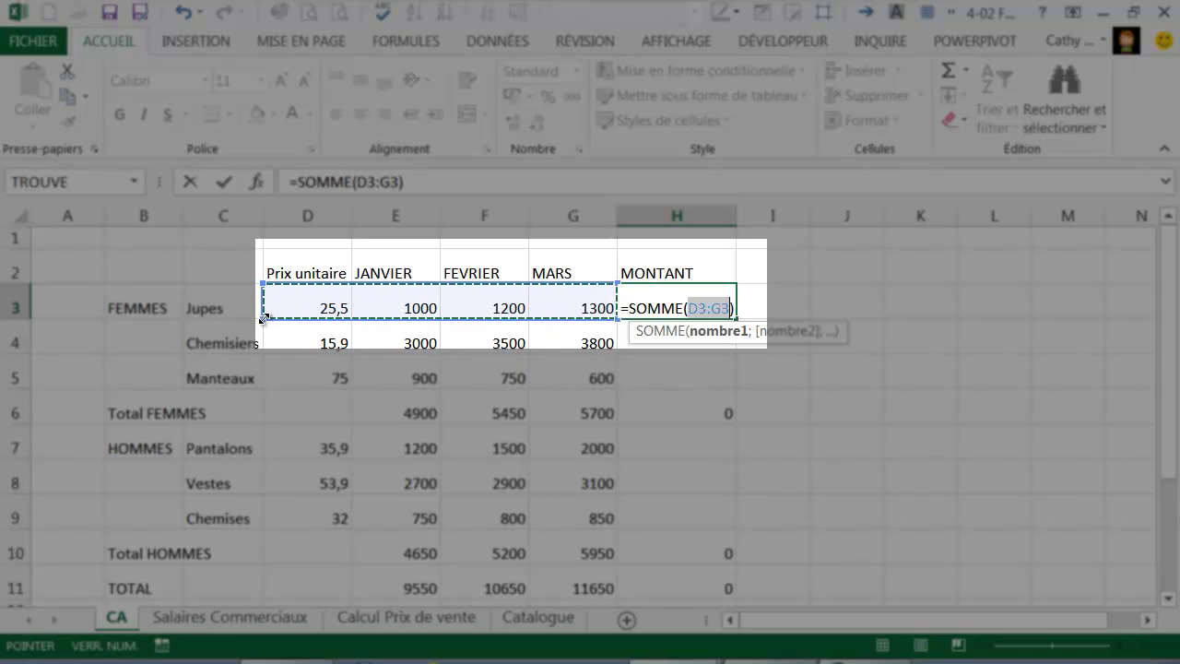
left_click_drag(264, 319, 405, 320)
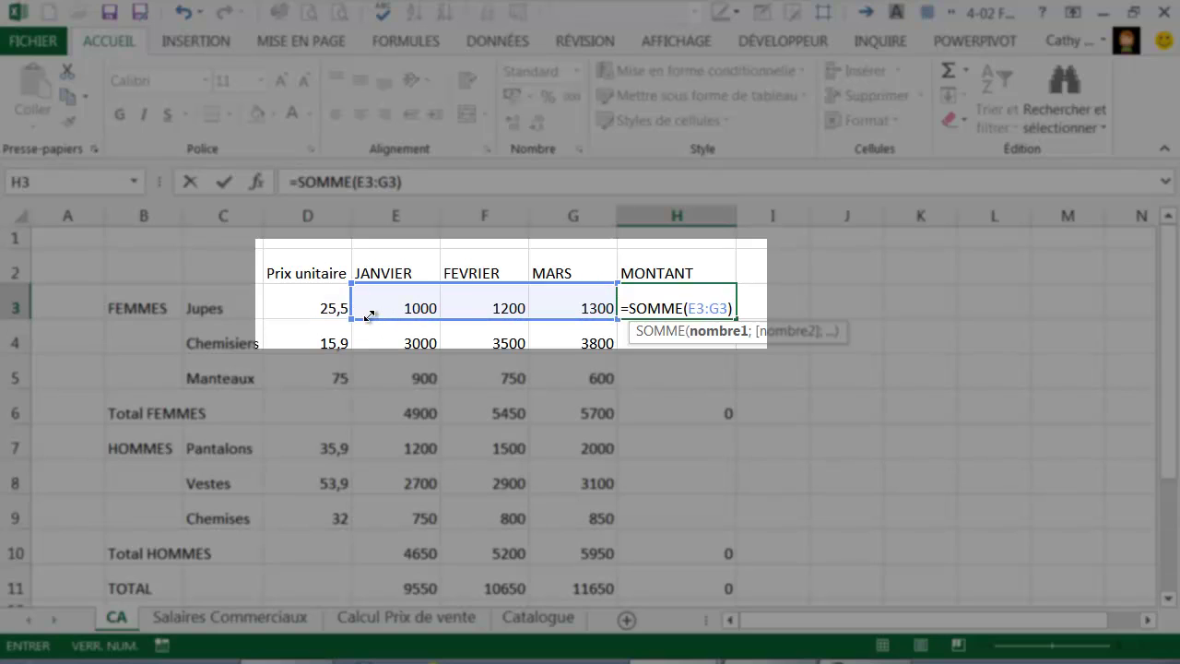
key("Escape")
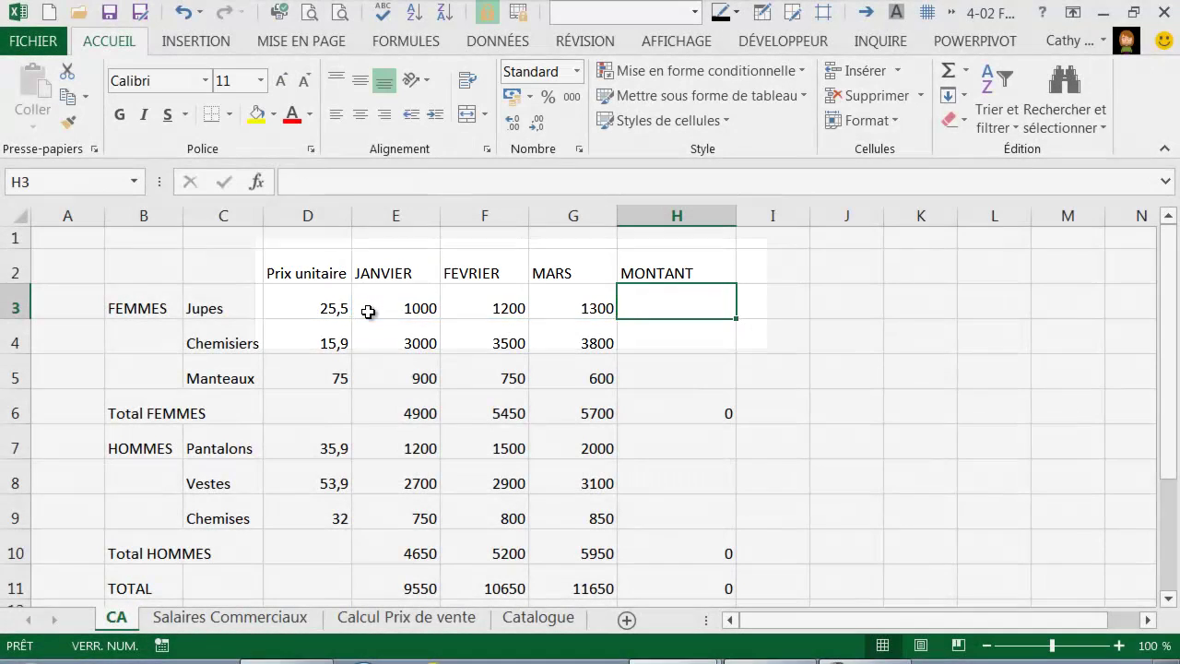
Step: Sum the January to March Jupes quantities in MONTANT cell H3 with AutoSum over E3:G3
left_click(949, 71)
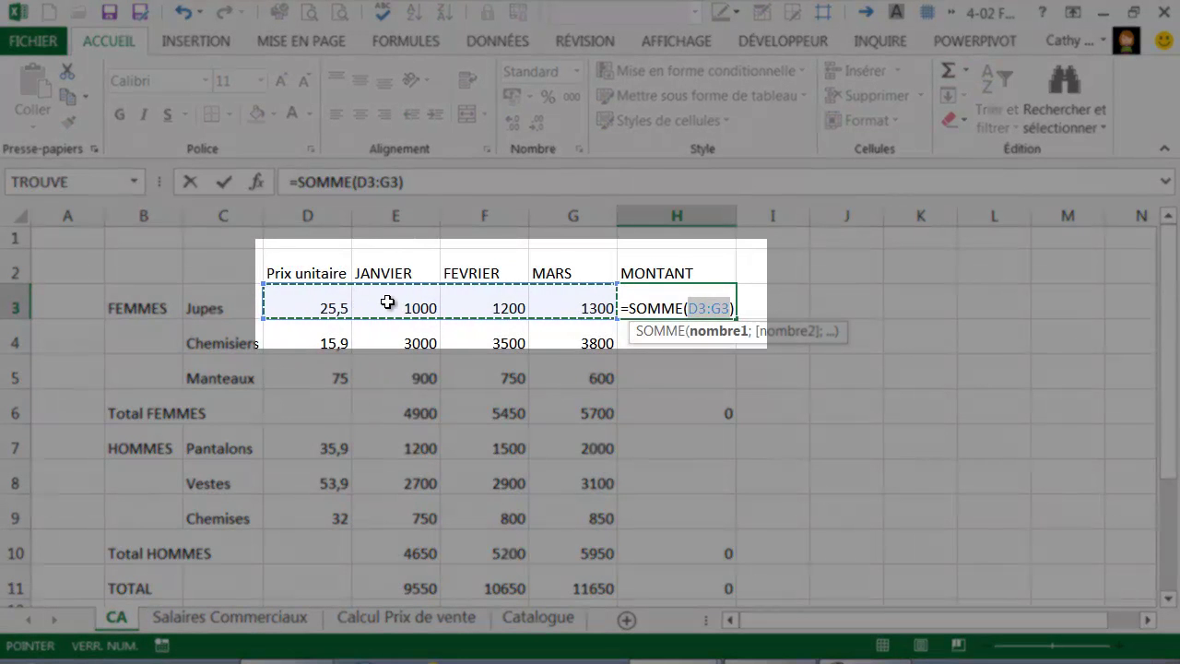
left_click(387, 302)
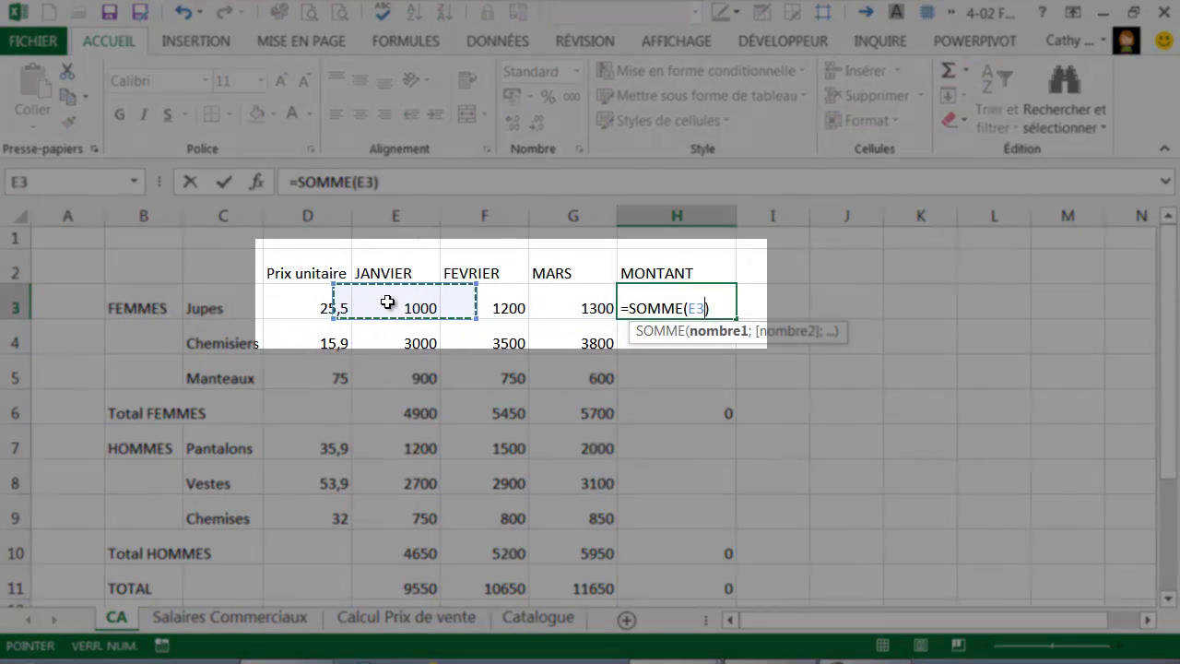
left_click_drag(397, 301, 565, 298)
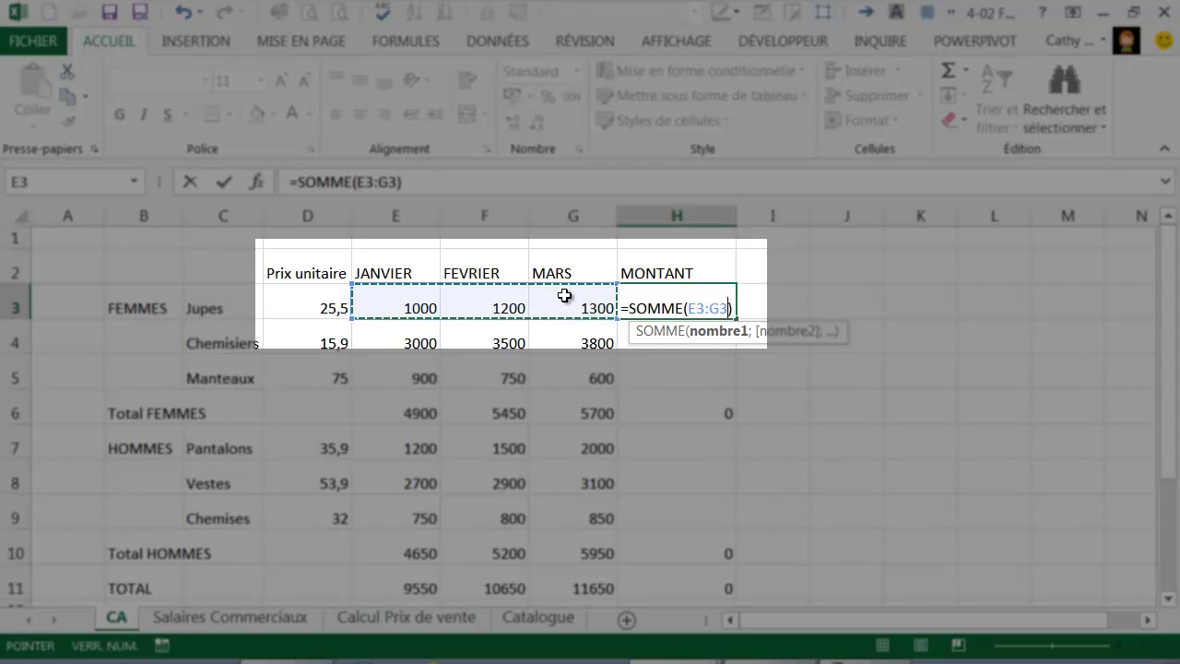
key("Return")
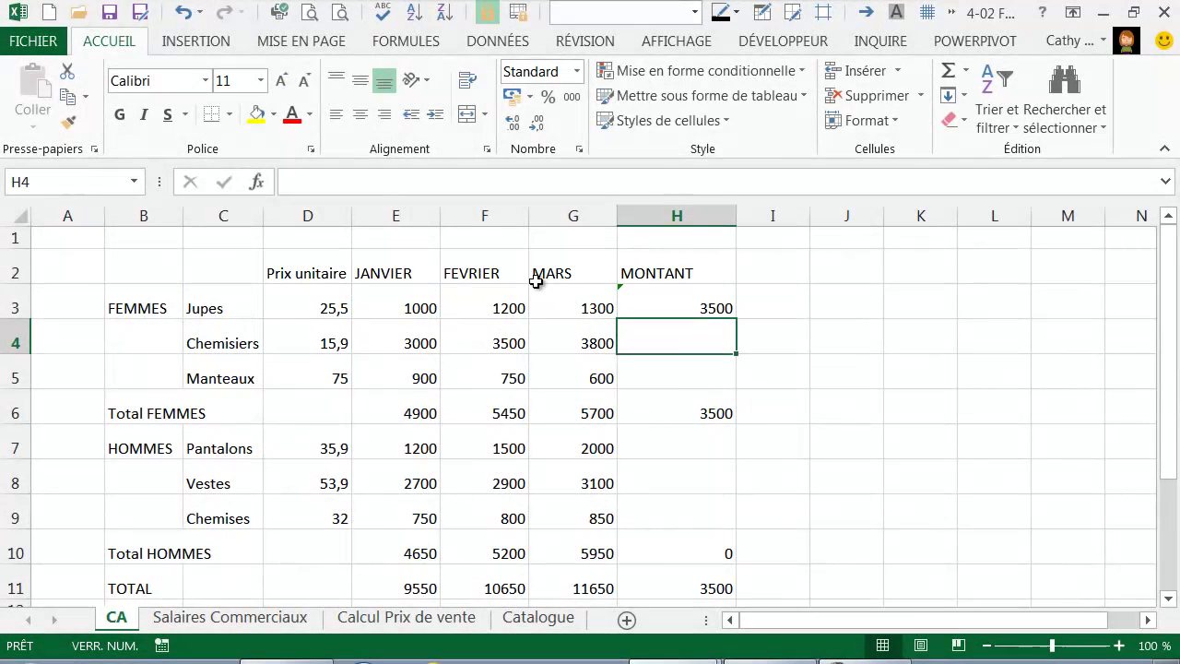
Step: Extend the Jupes MONTANT formula in H3 to multiply by the unit price, giving =SOMME(E3:G3)*D3
left_click(709, 304)
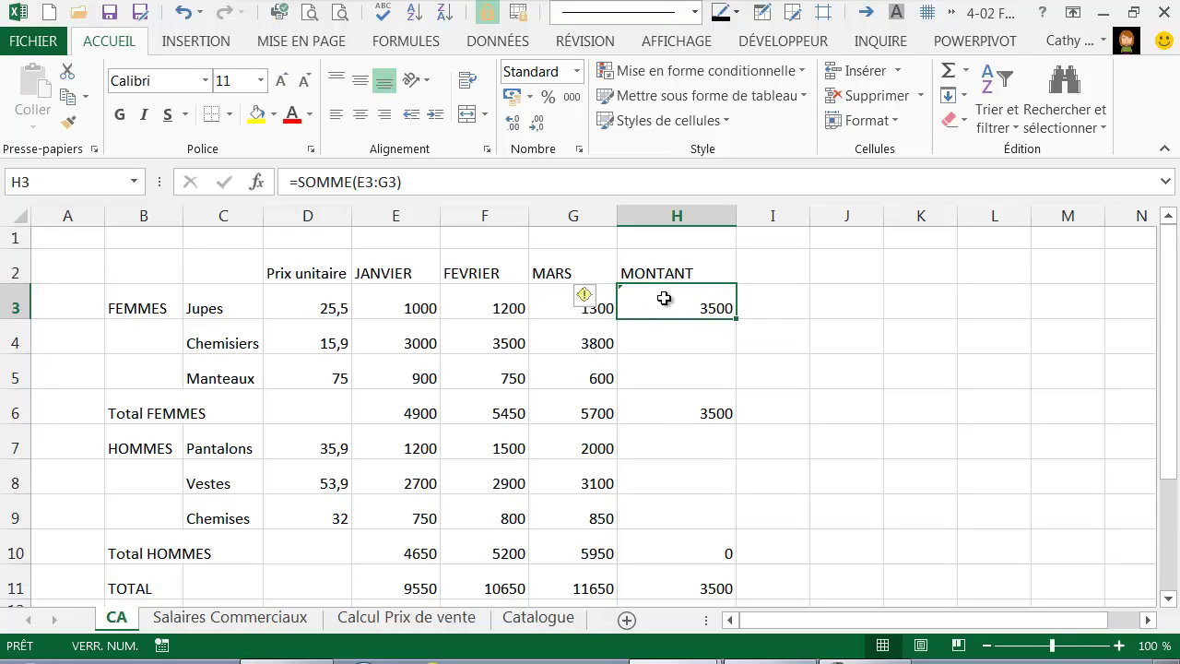
left_click(306, 309)
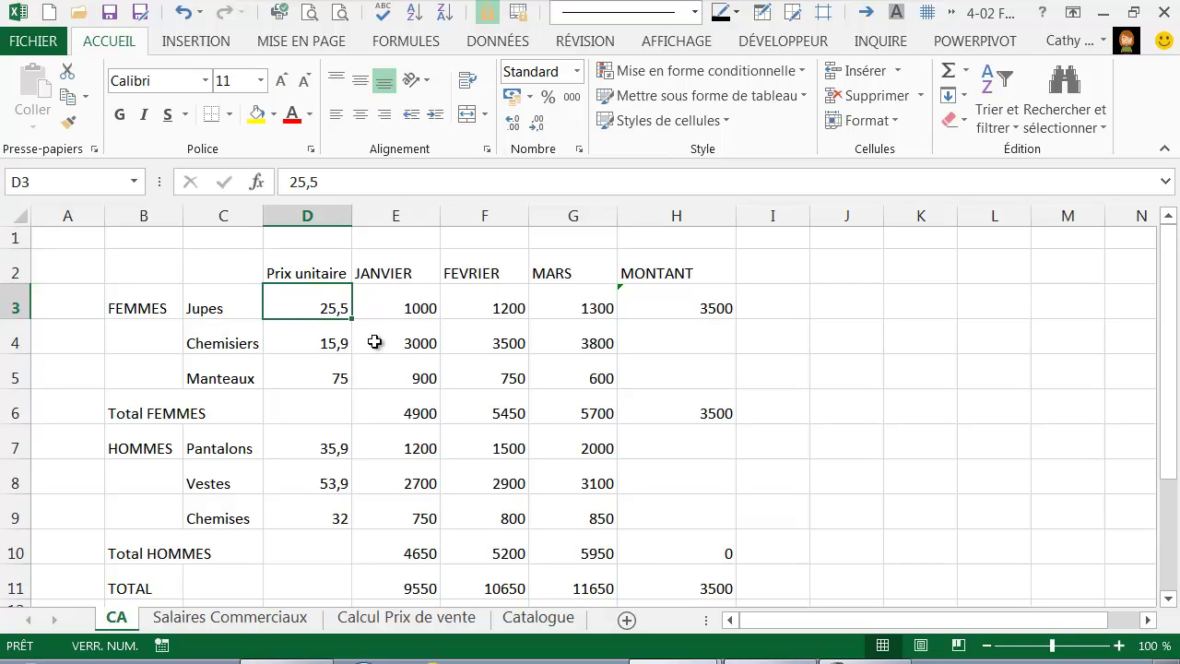
left_click(666, 308)
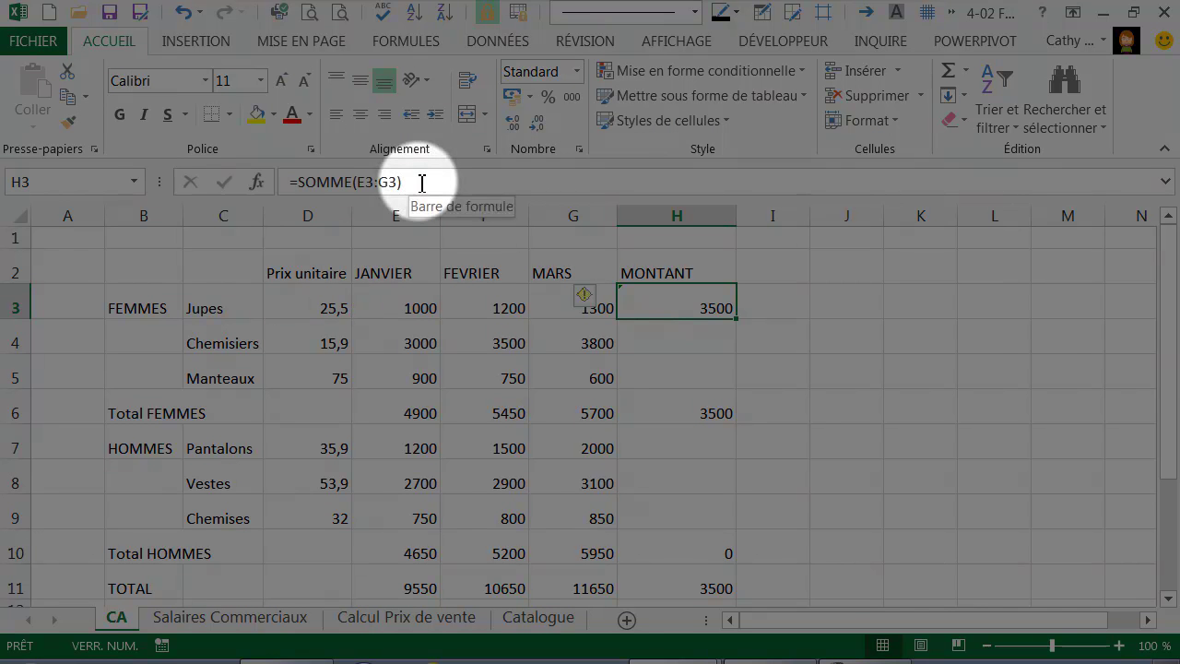
left_click(420, 183)
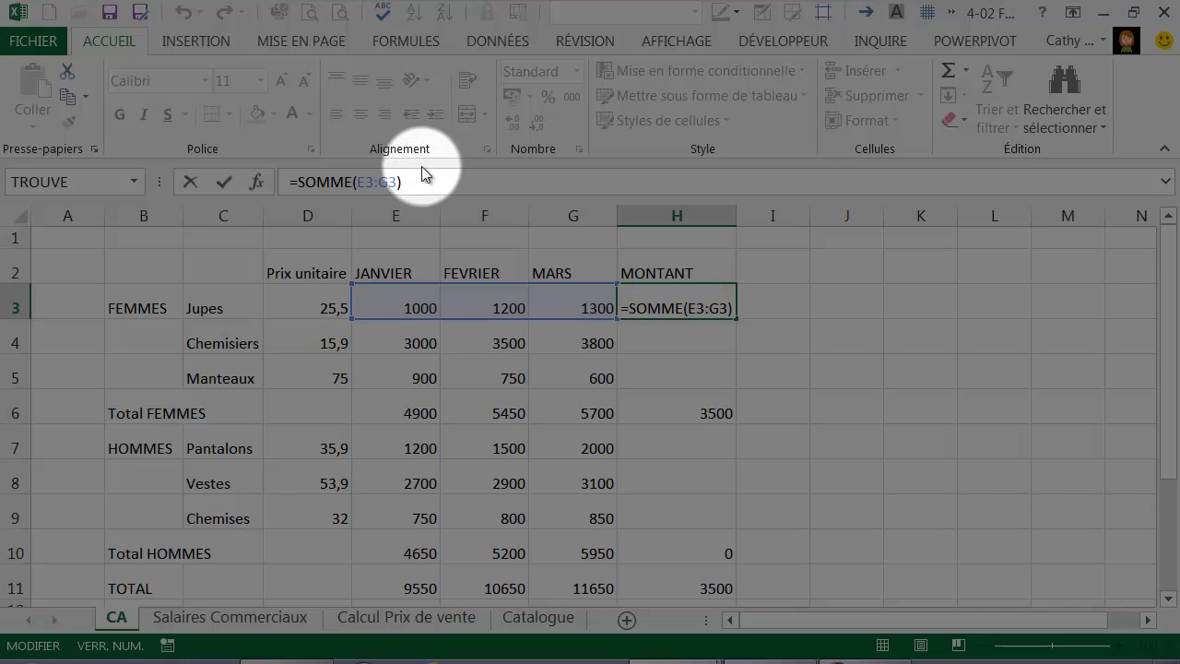
type("*")
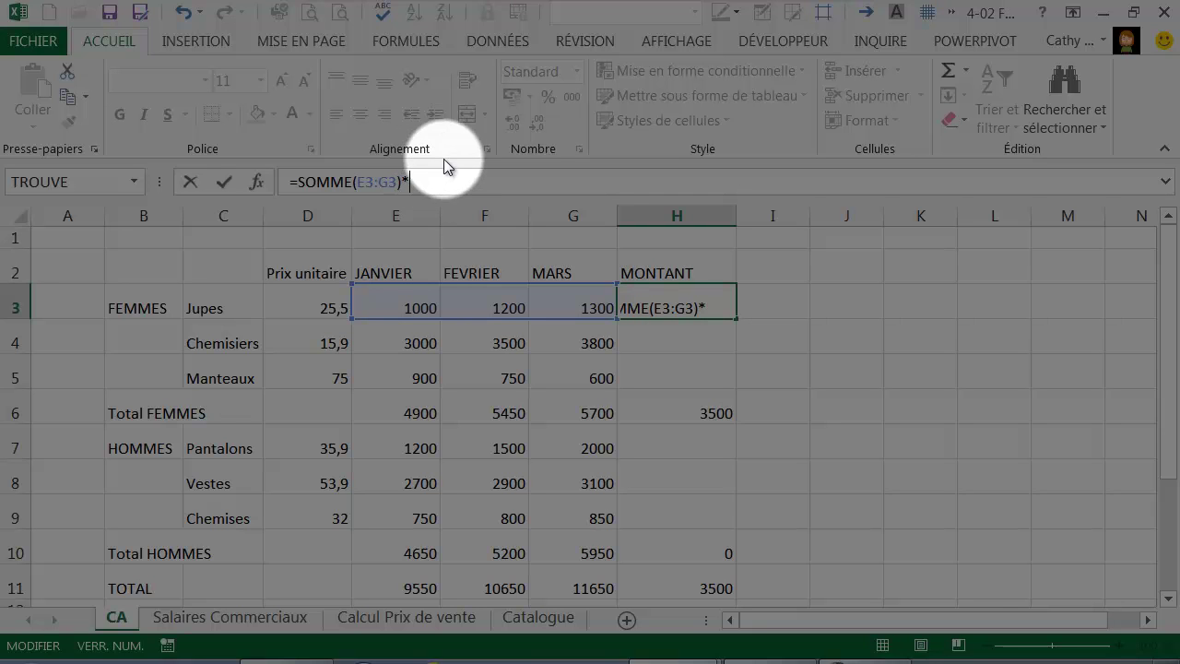
left_click(301, 306)
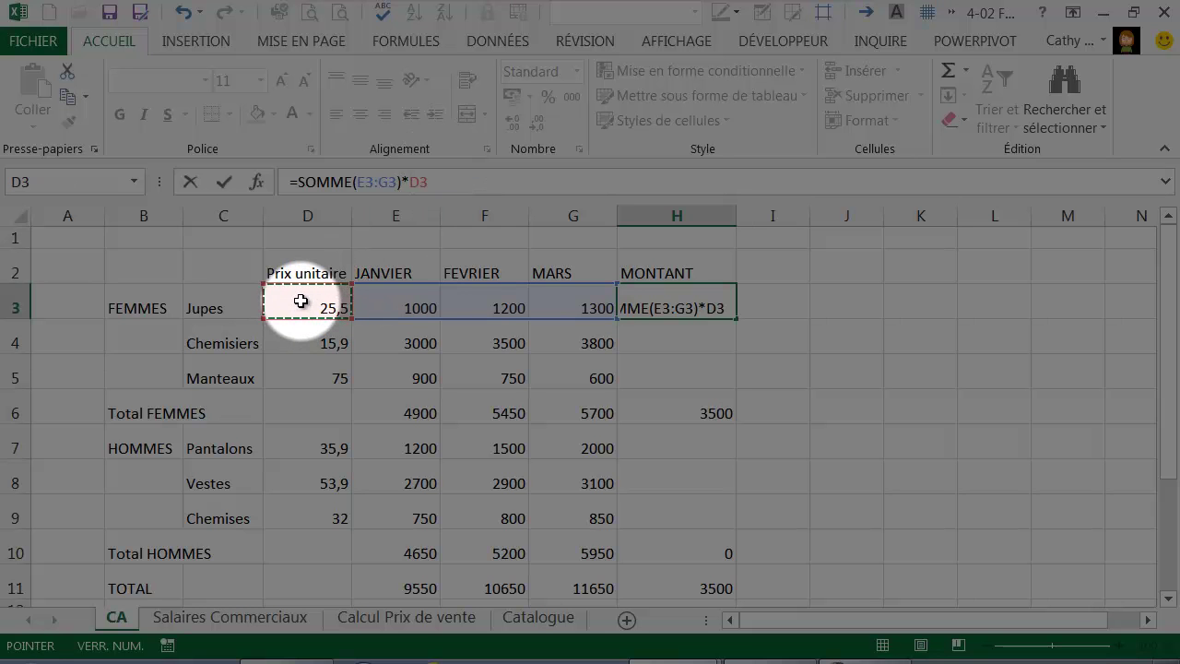
key("Return")
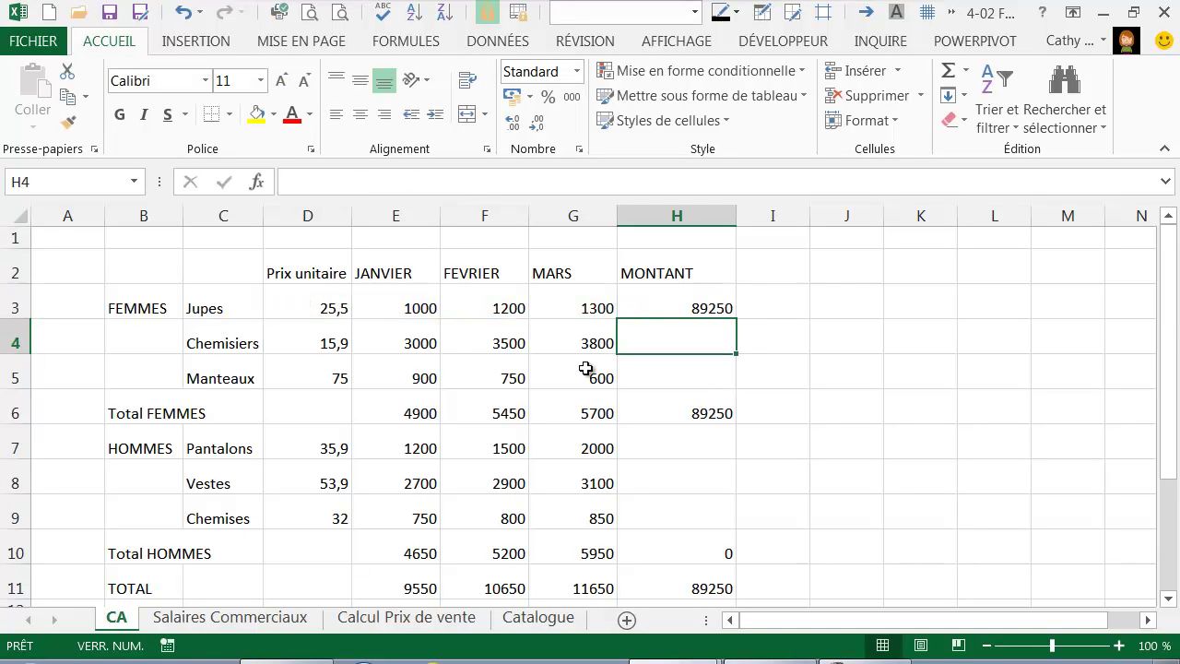
Step: Fill the MONTANT formula from H3 down to H5, and copy H3:H5 into the HOMMES product rows H7:H9
left_click(669, 306)
left_click_drag(739, 318, 735, 388)
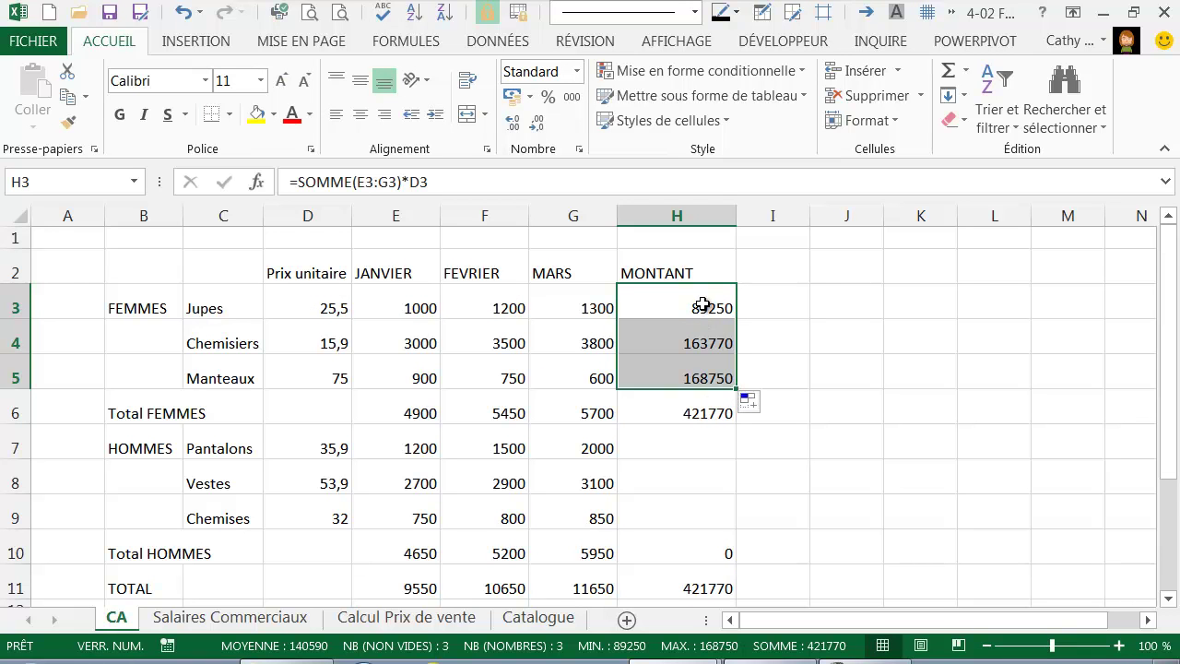
key("ctrl+c")
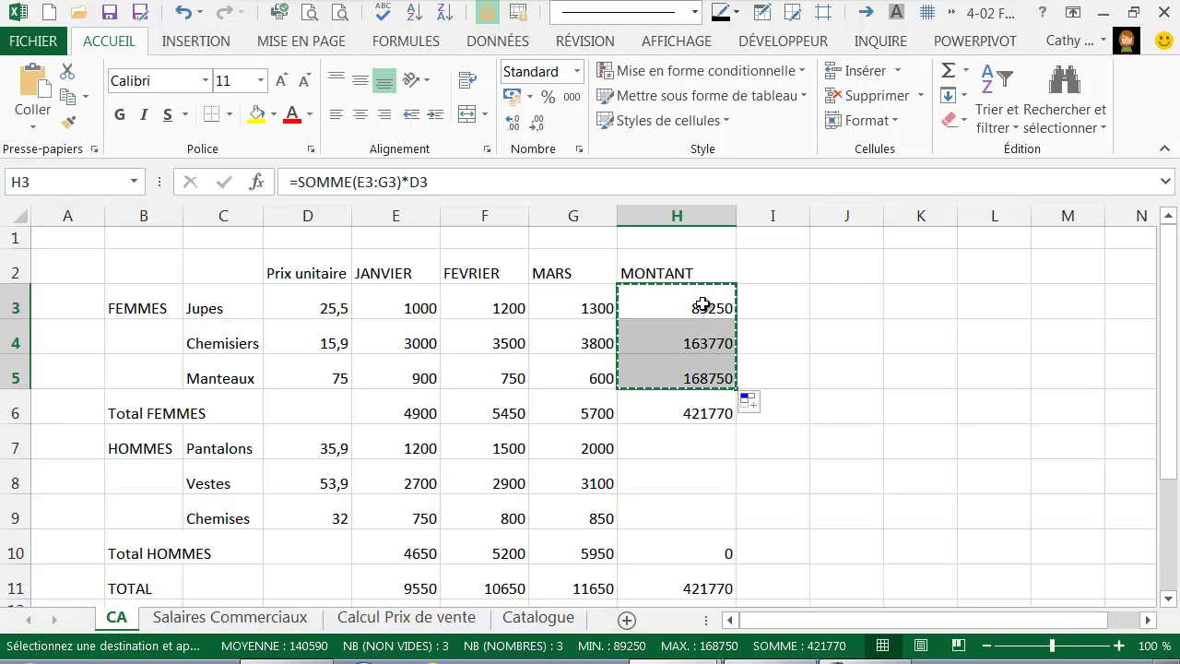
left_click(663, 446)
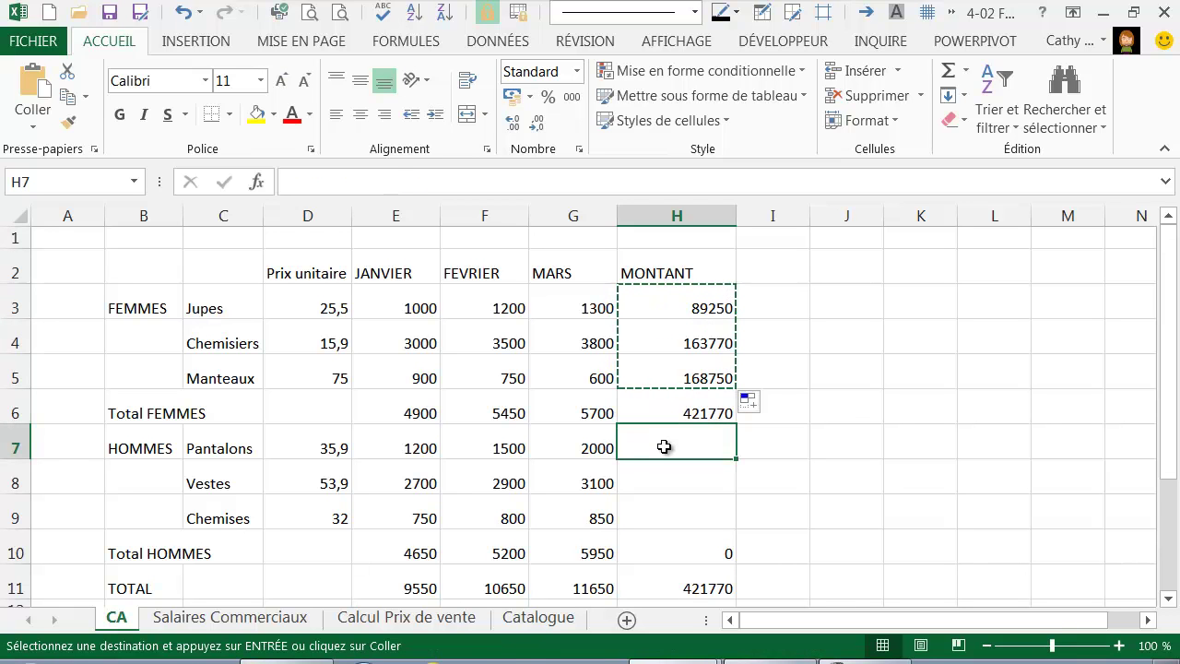
key("shift+Down")
key("shift+Down")
key("ctrl+v")
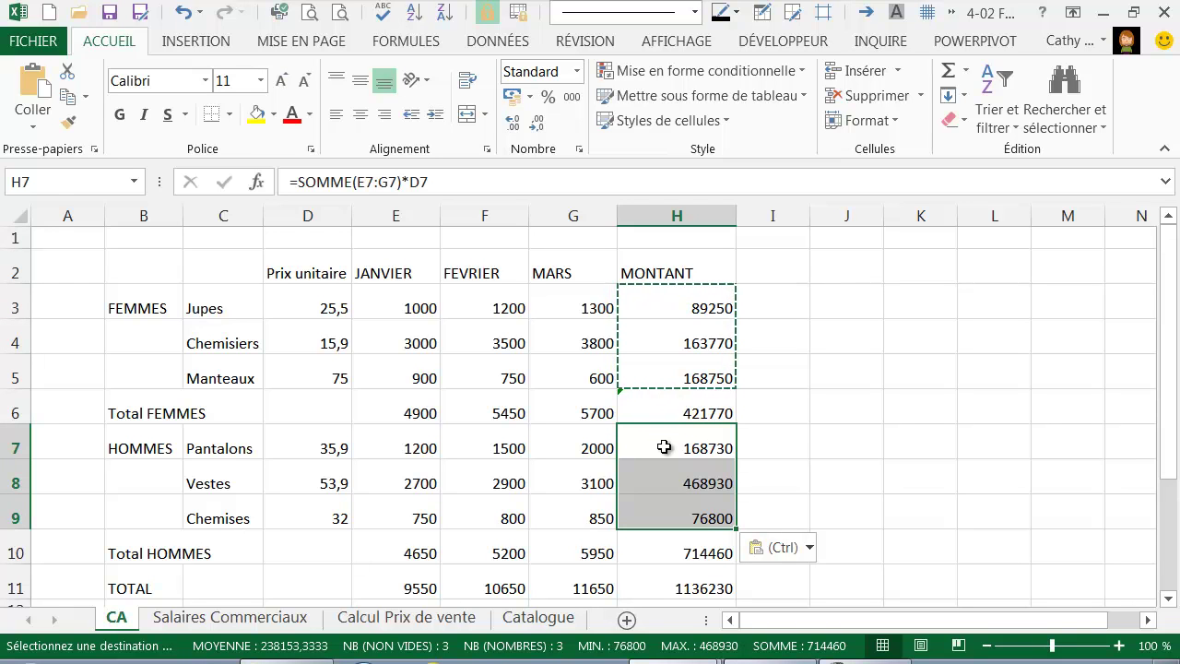
scroll(665, 448, "down", 1)
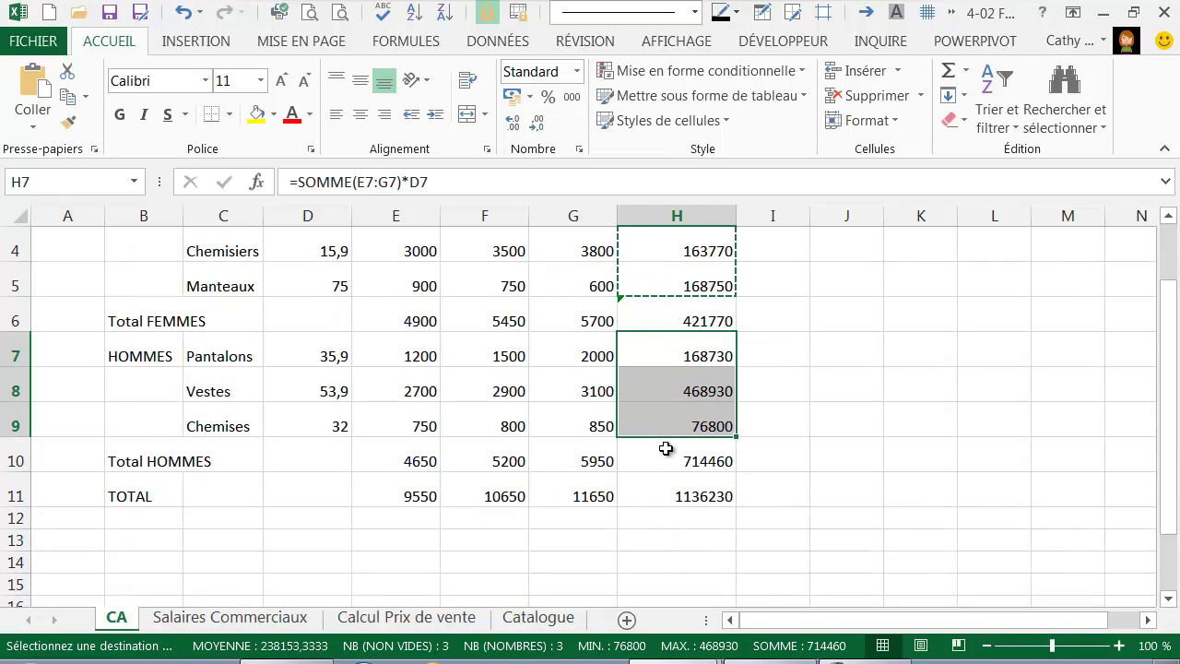
left_click(539, 541)
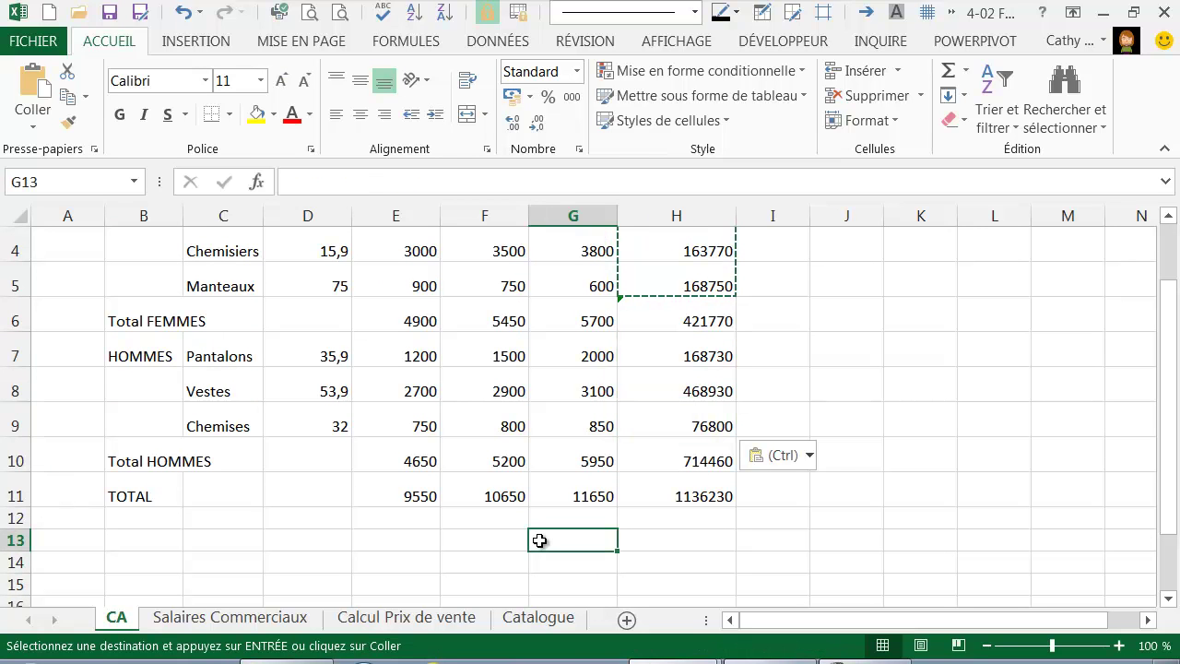
key("Escape")
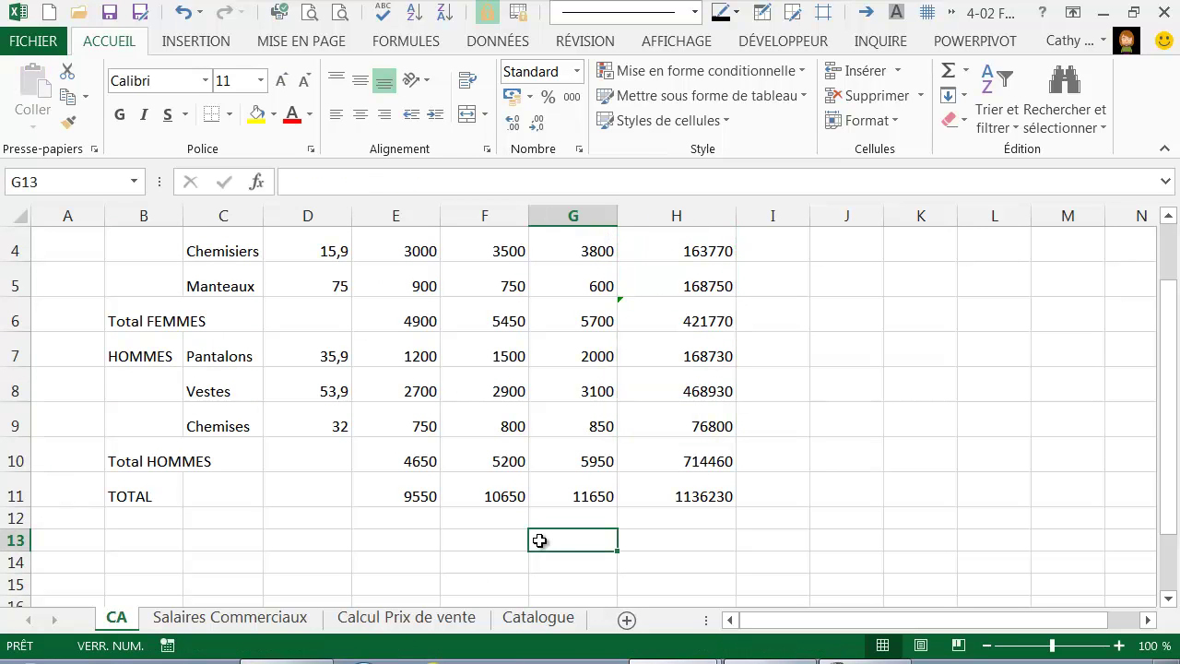
Step: Give the whole sales table B2:H11 fine dotted inside borders through the cell format settings
scroll(551, 541, "up", 1)
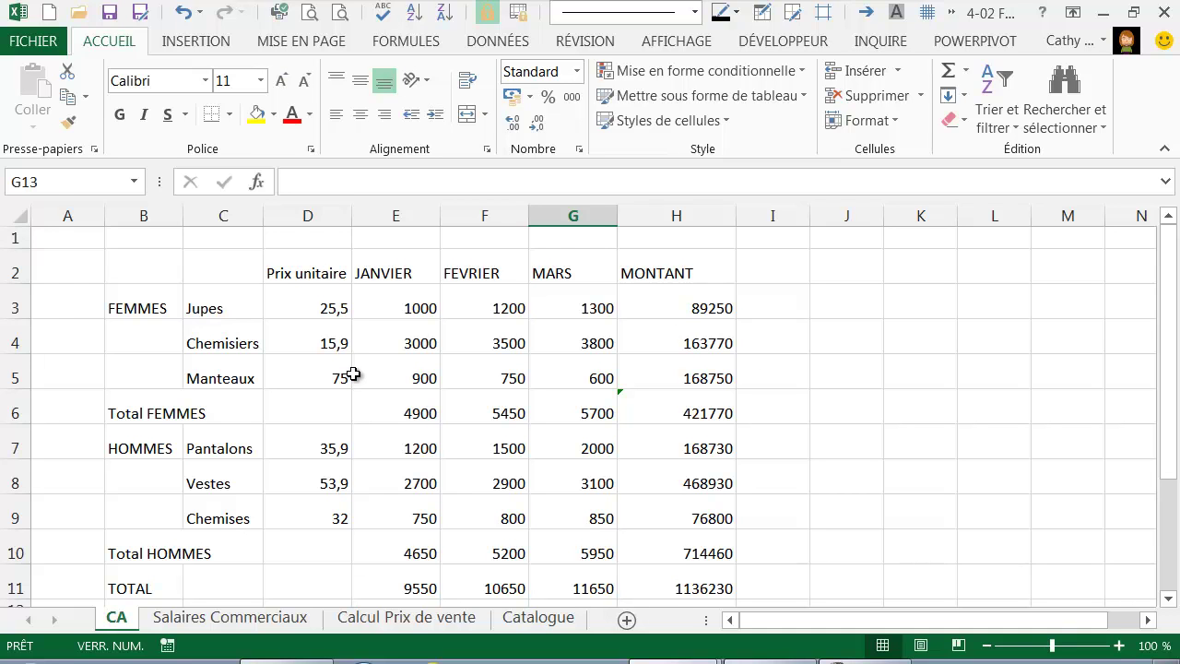
left_click_drag(144, 264, 730, 460)
scroll(579, 404, "up", 2)
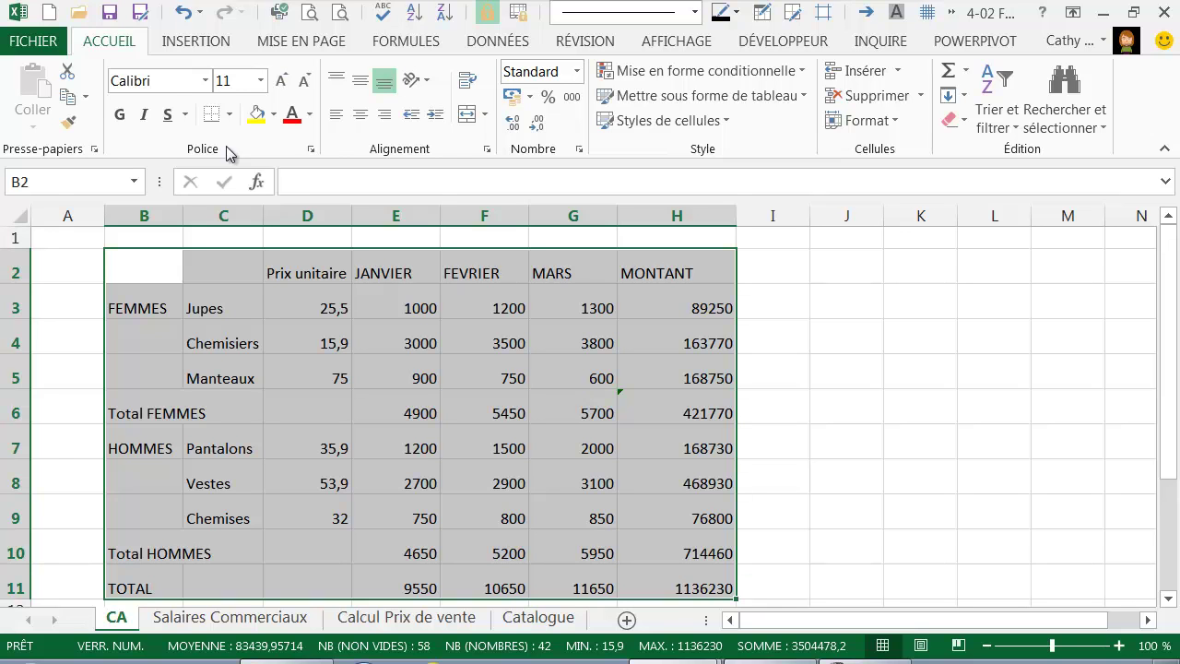
double_click(117, 46)
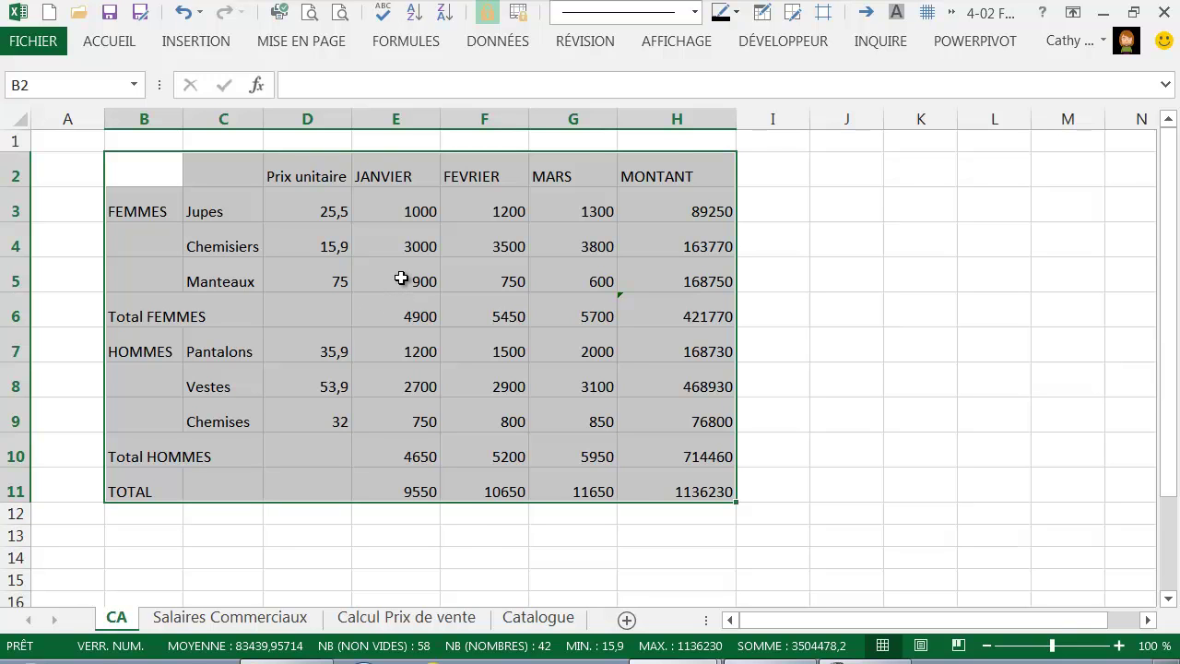
right_click(401, 278)
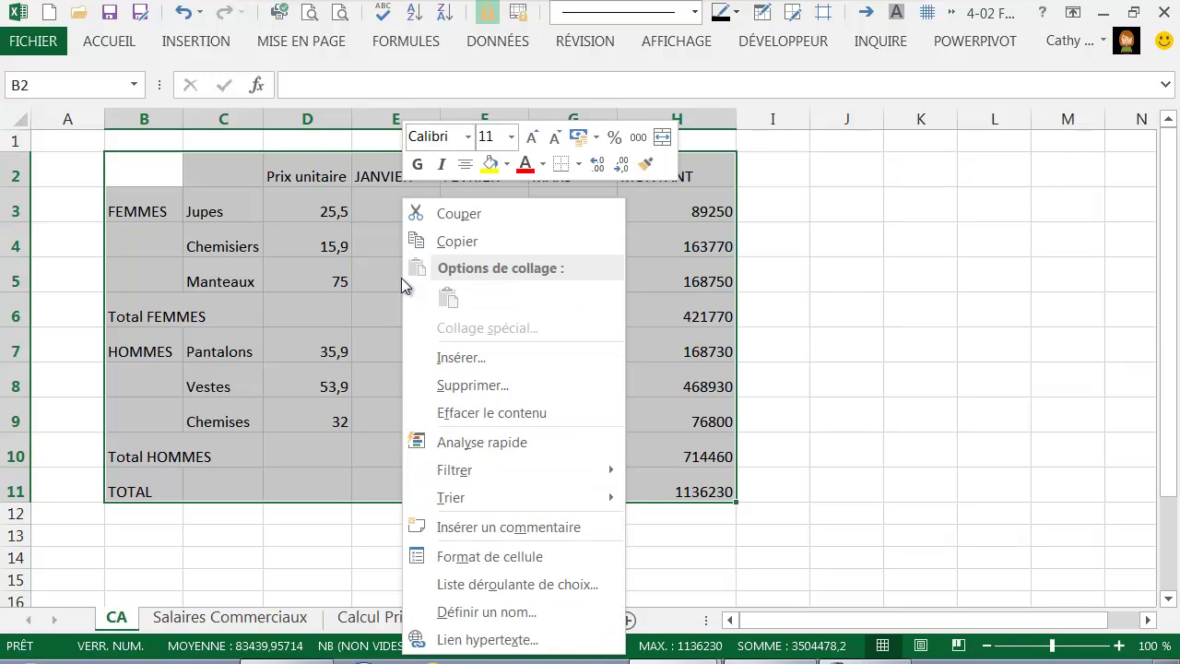
left_click(445, 556)
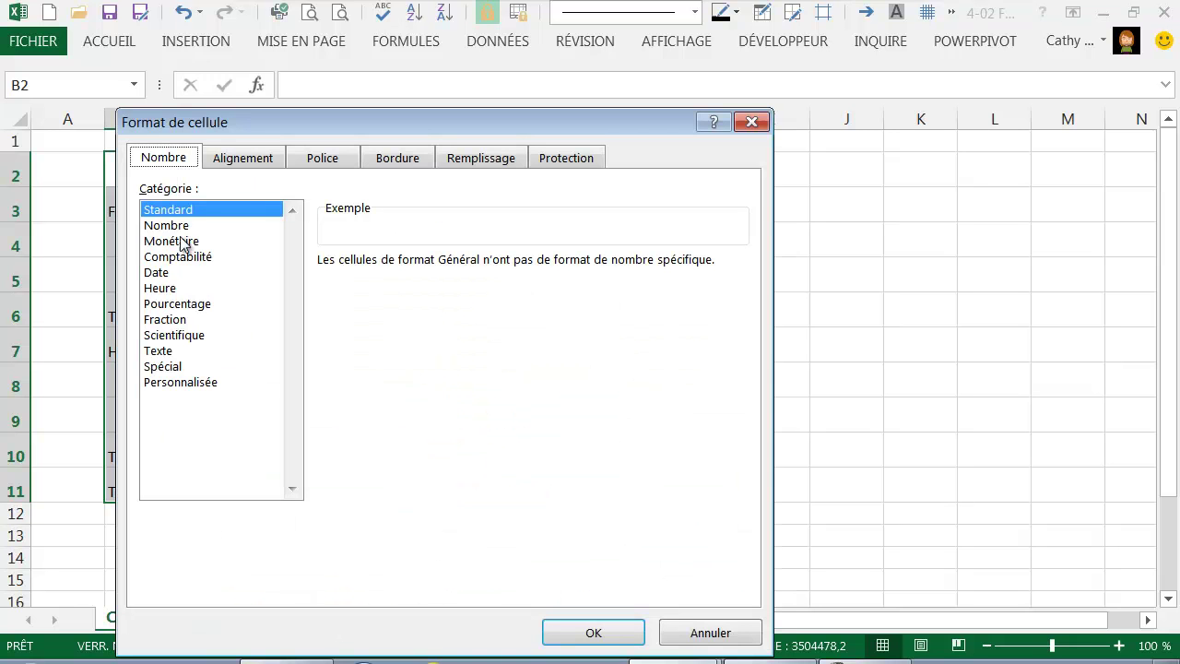
left_click(403, 163)
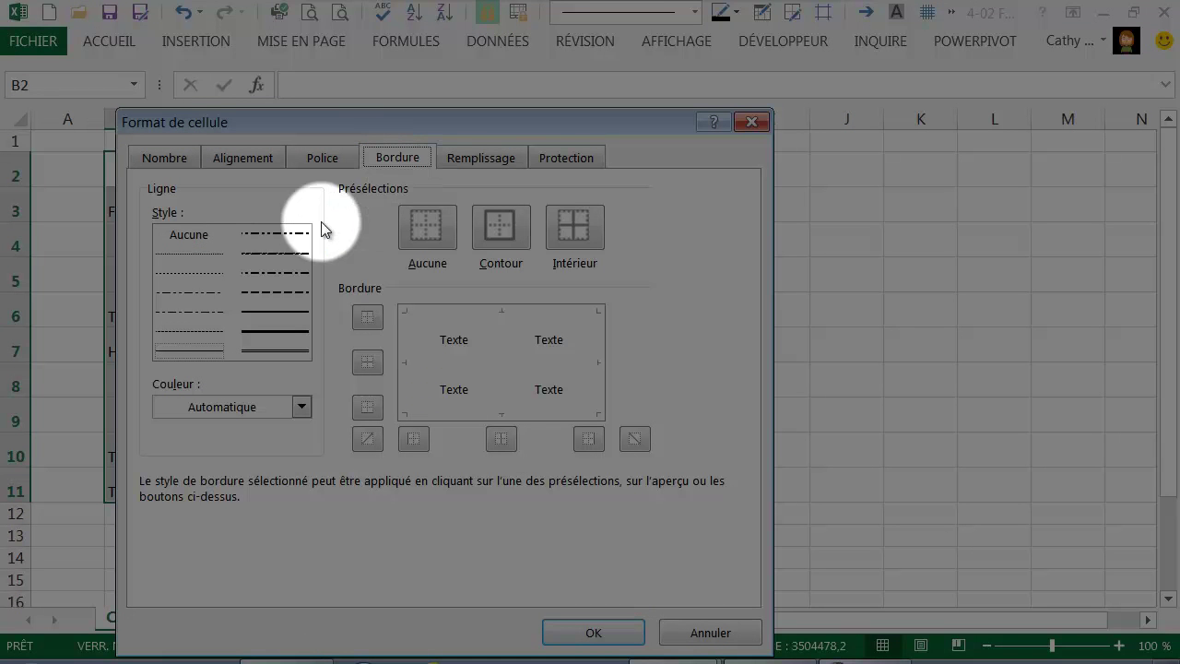
left_click(183, 258)
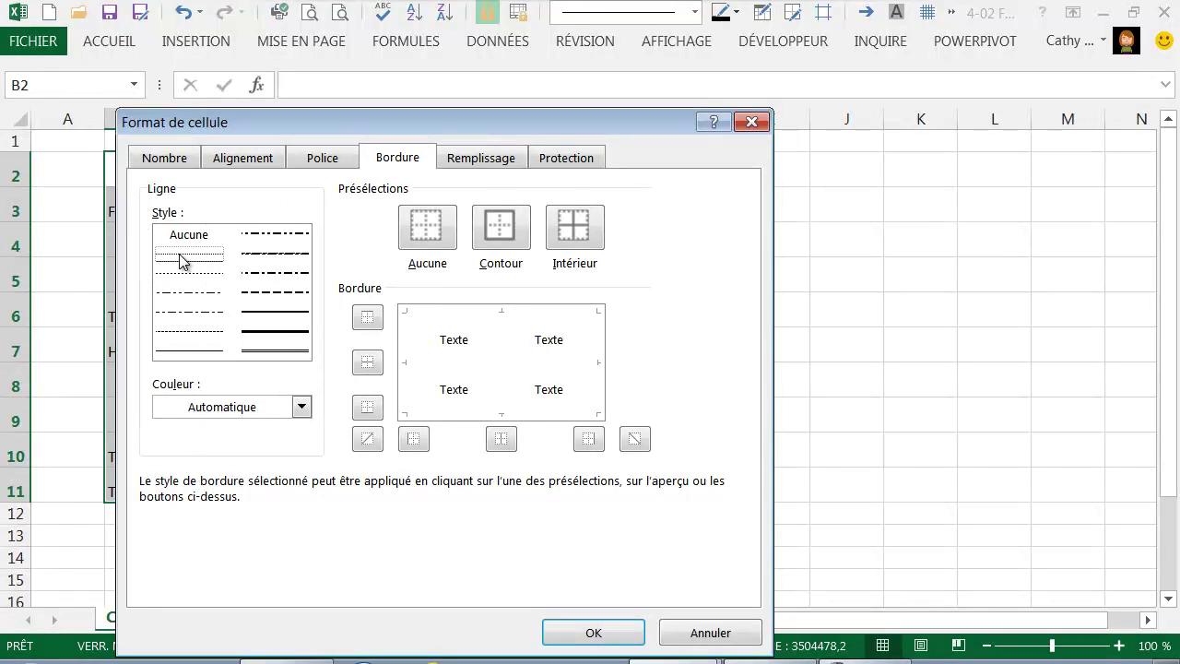
left_click(576, 232)
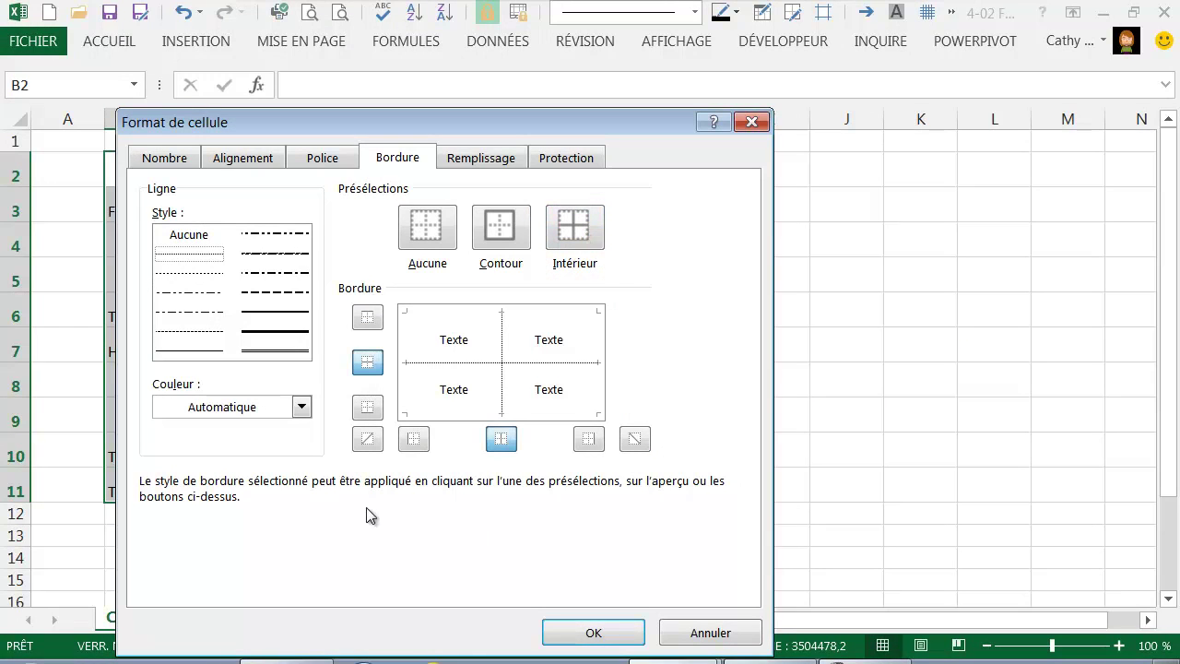
Step: Add a medium solid outline around the table B2:H11 and apply the border settings
left_click(276, 313)
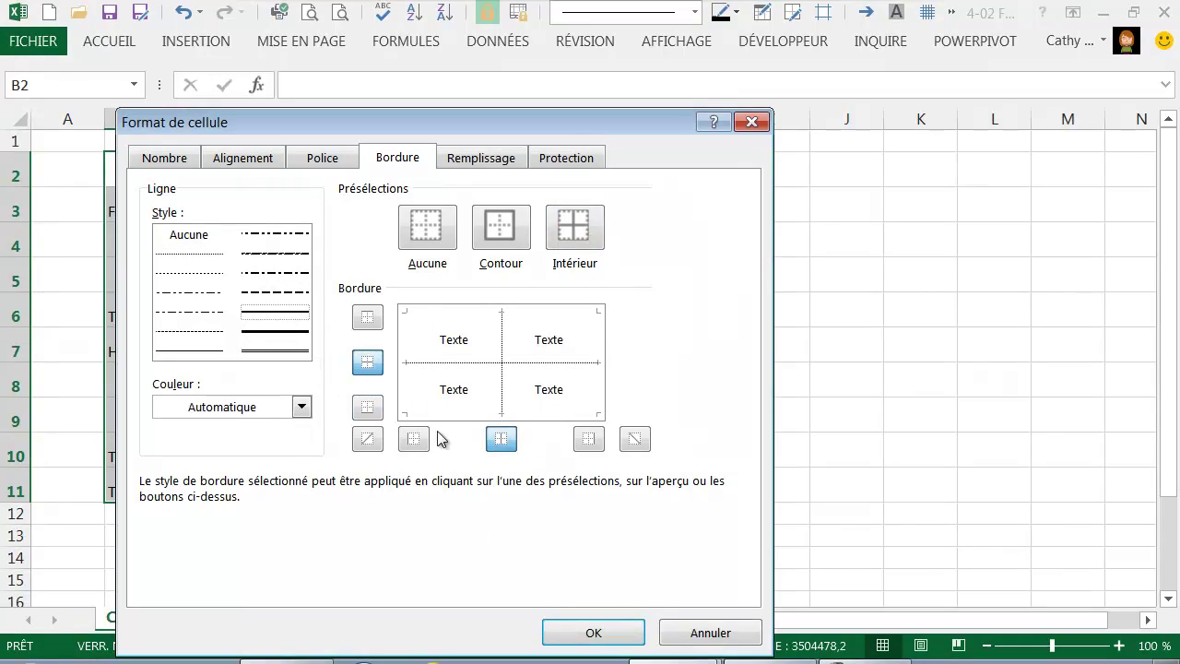
left_click(490, 242)
left_click(608, 634)
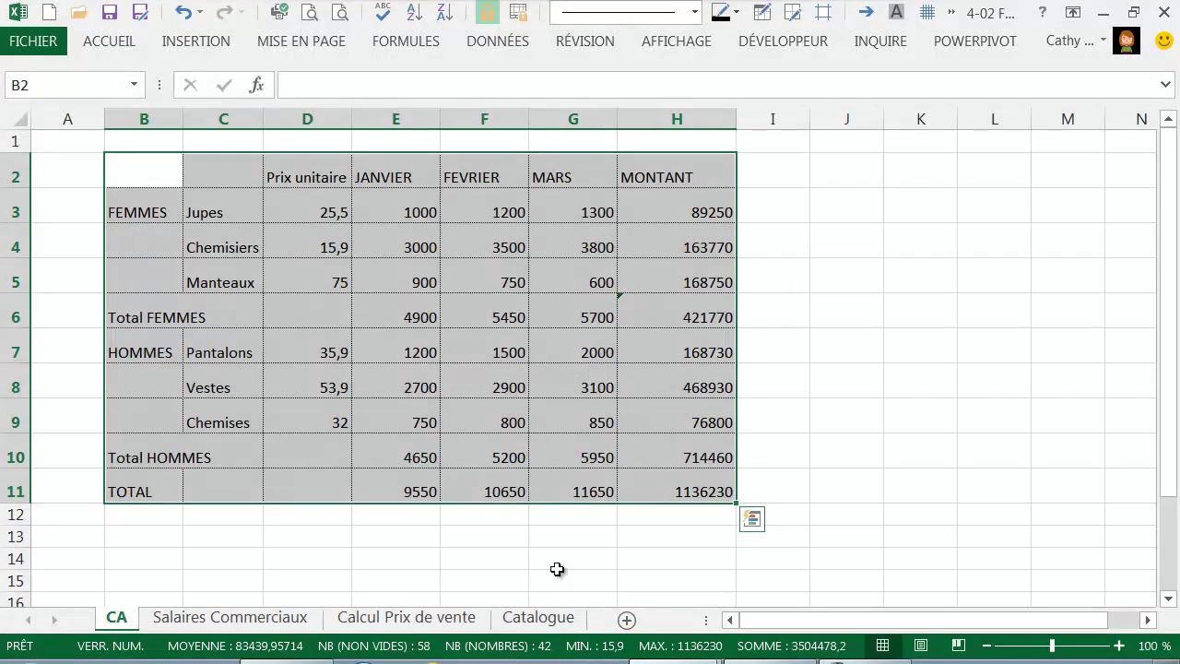
left_click(516, 354)
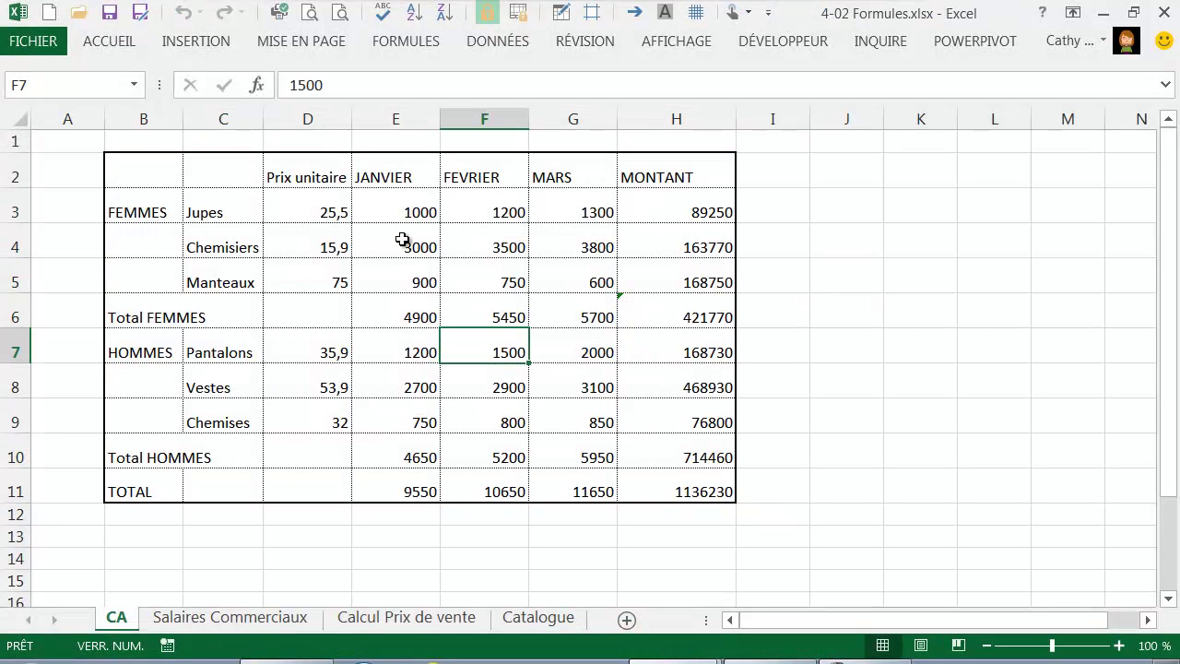
left_click_drag(152, 178, 687, 177)
left_click_drag(232, 171, 232, 492)
left_click_drag(127, 313, 729, 317)
left_click(241, 379)
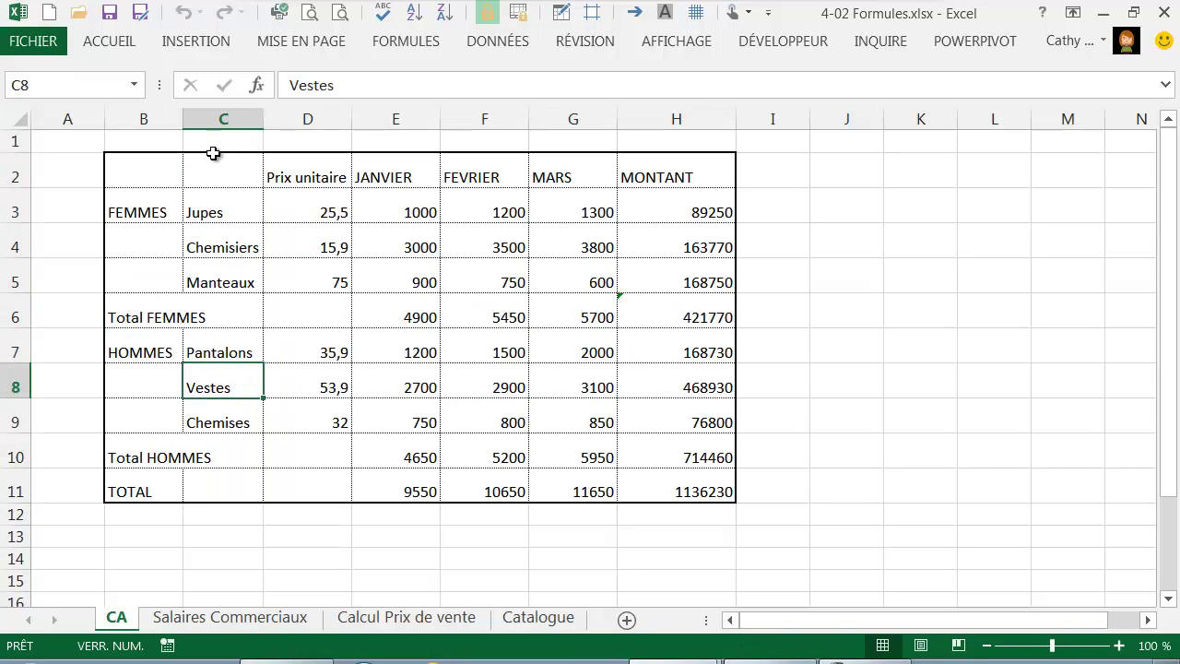
left_click_drag(219, 168, 230, 487)
right_click(219, 380)
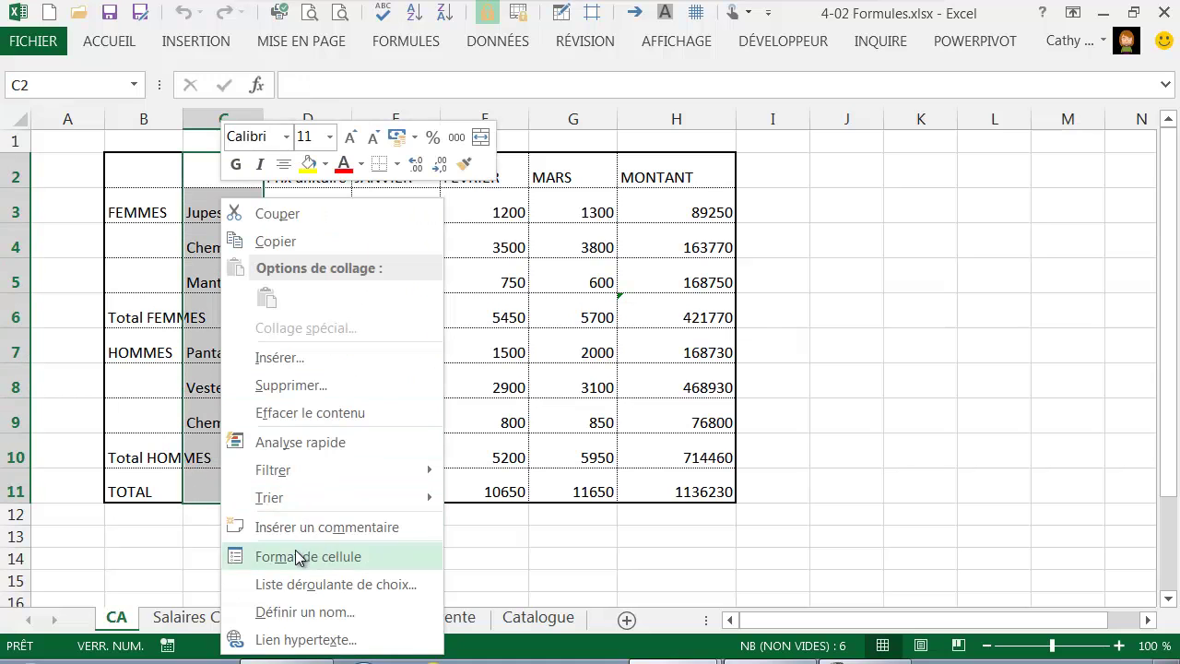
left_click(200, 317)
left_click(232, 350)
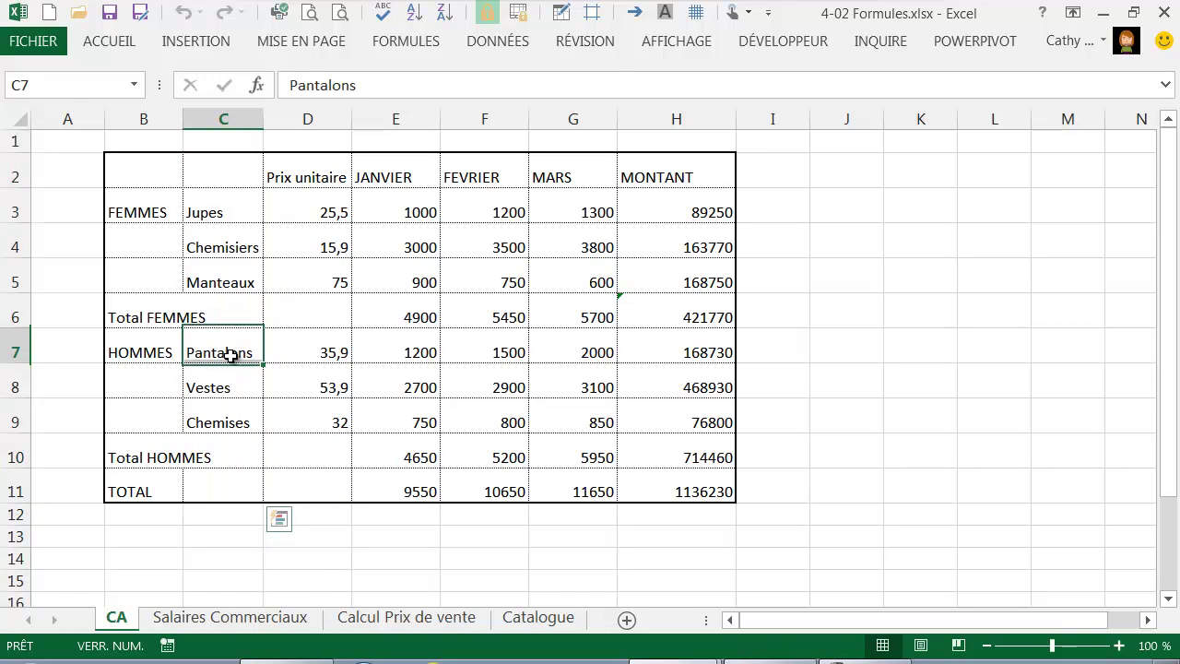
left_click(100, 41)
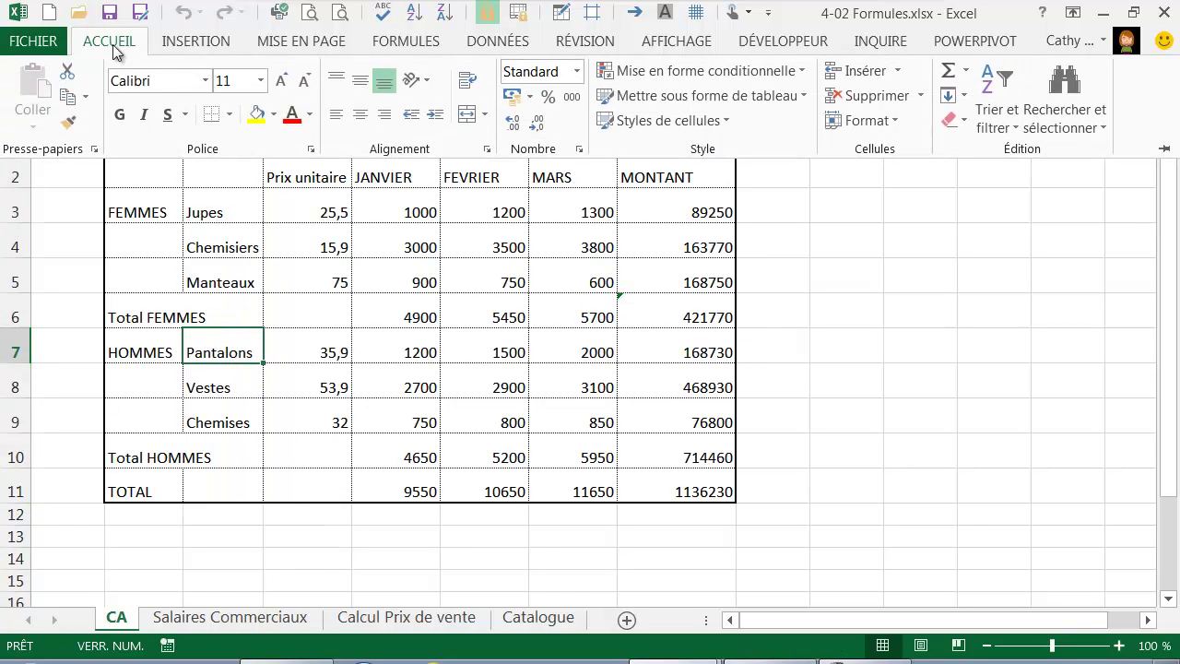
left_click(226, 114)
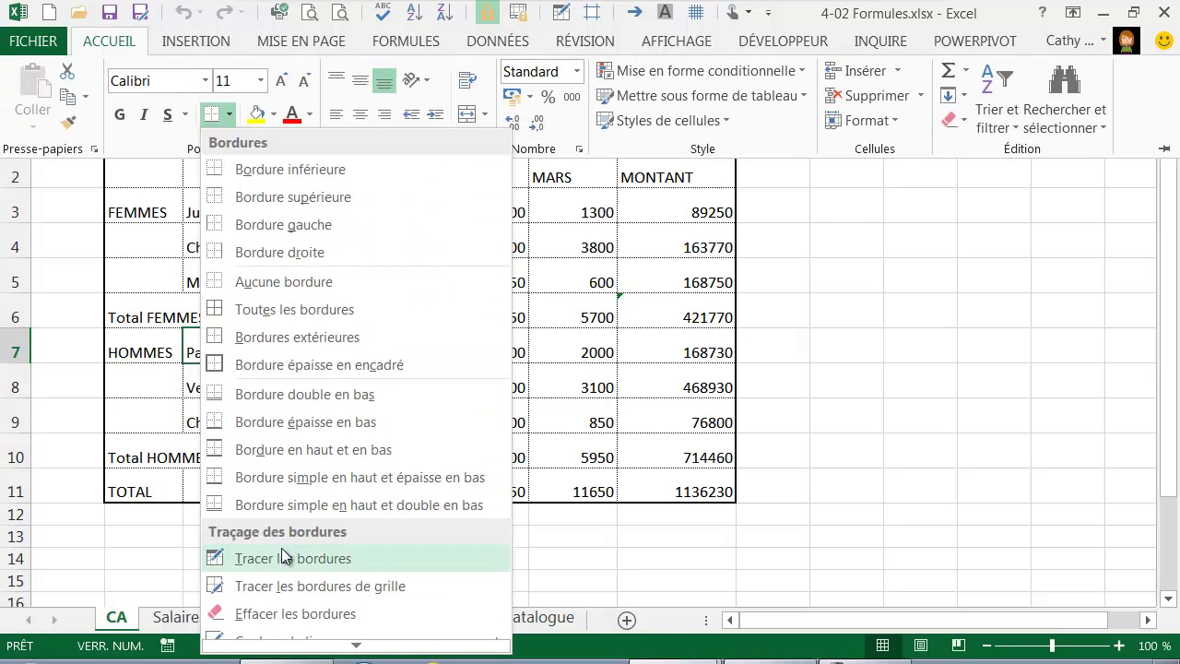
scroll(275, 638, "down", 2)
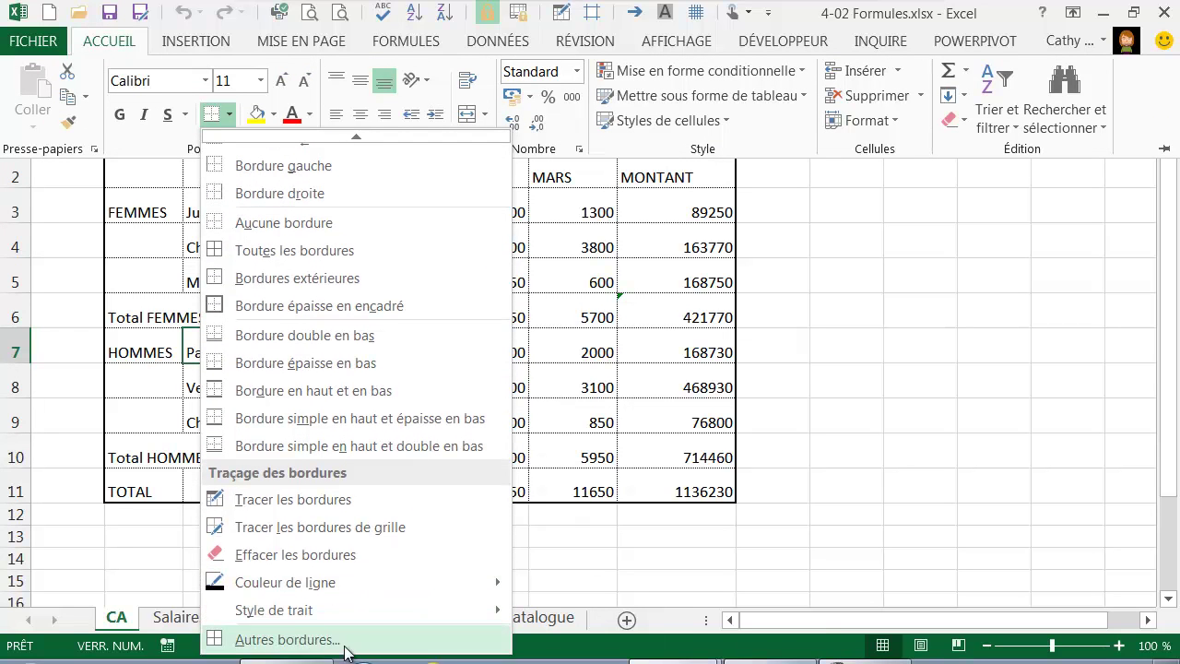
mouse_move(287, 609)
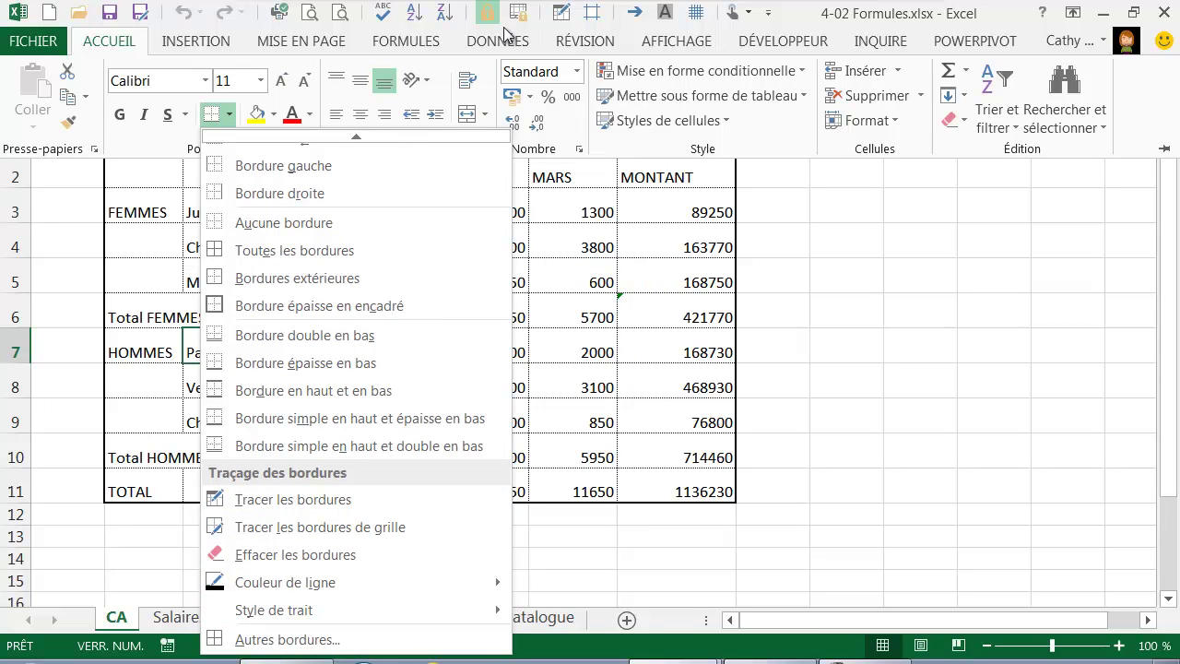
Step: Draw a medium solid vertical border between columns C and D, covering rows 2 to 11
left_click(564, 17)
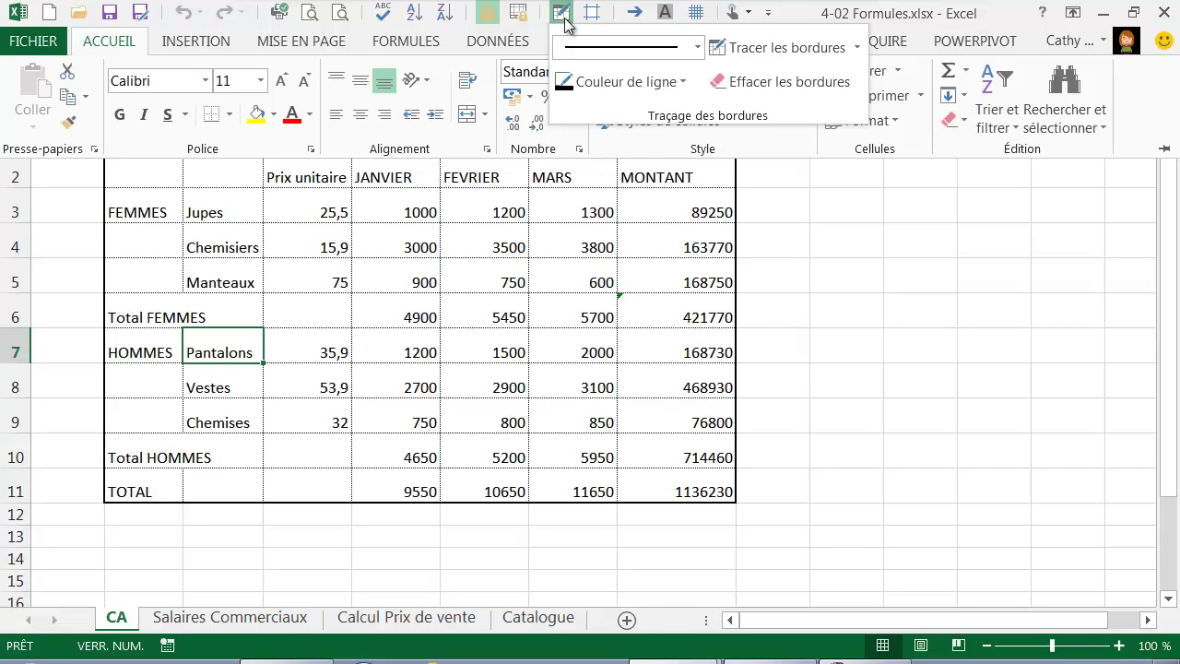
left_click(698, 46)
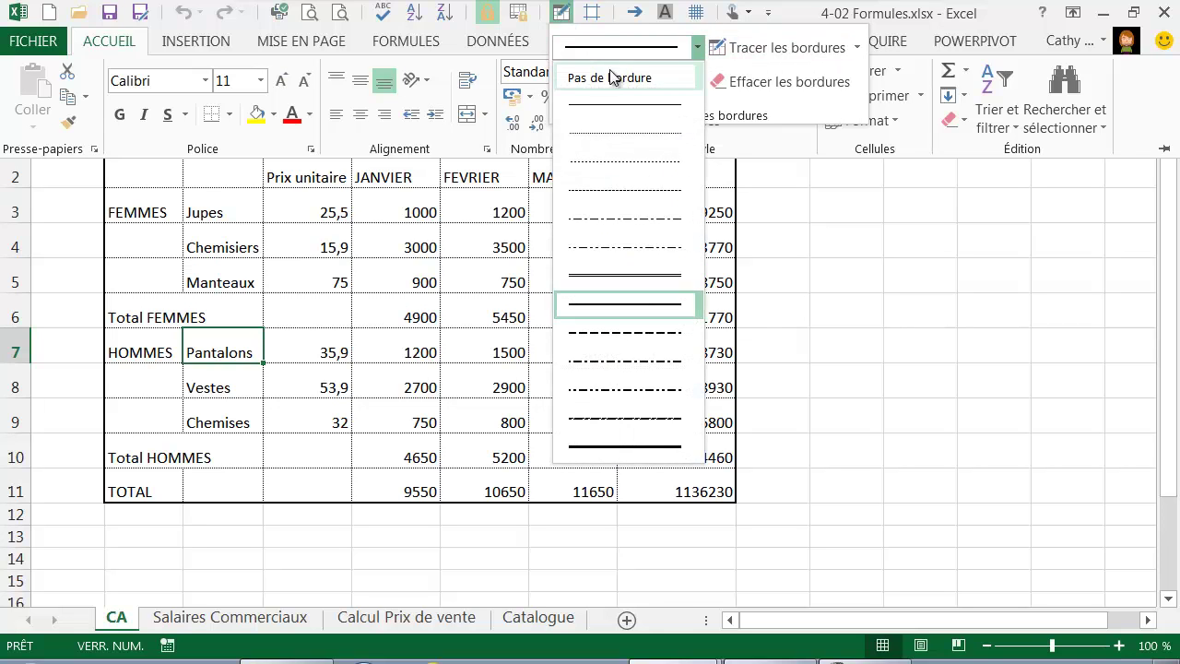
left_click(605, 313)
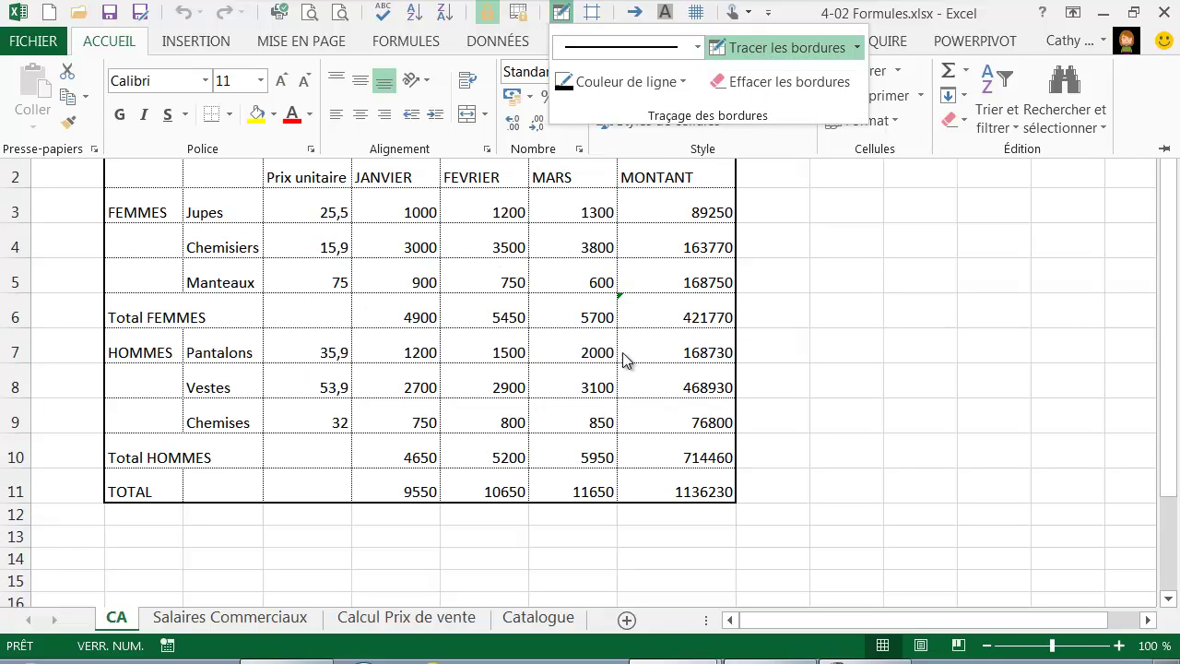
left_click(860, 47)
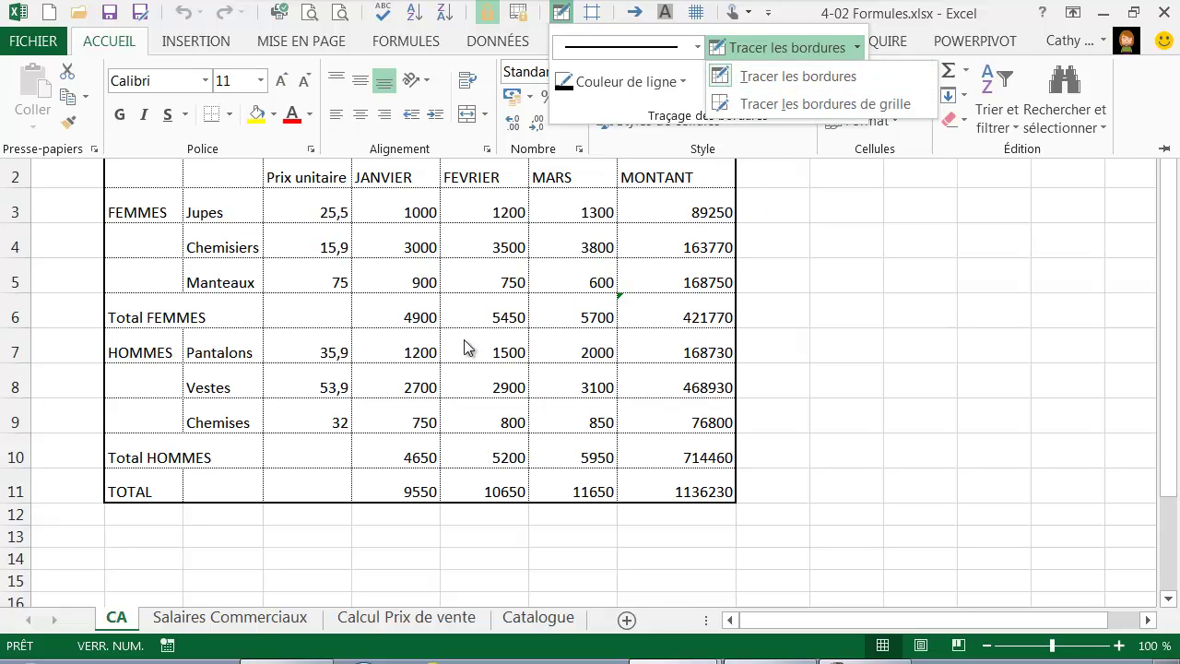
left_click(296, 363)
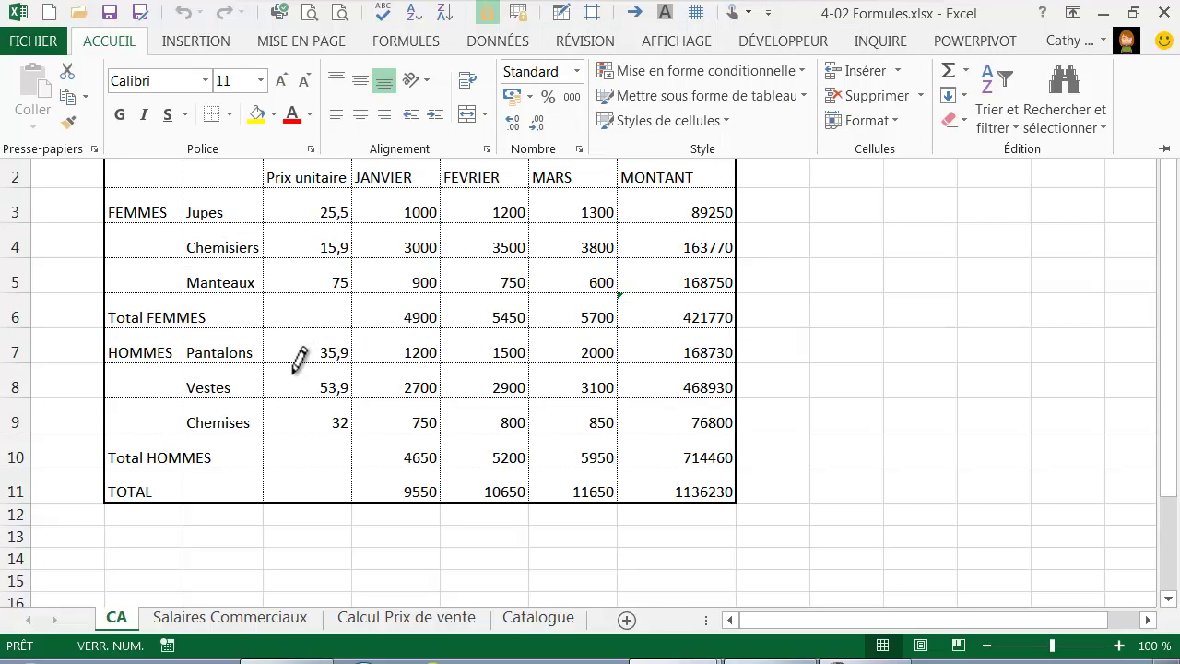
left_click(262, 493)
left_click_drag(262, 498, 267, 157)
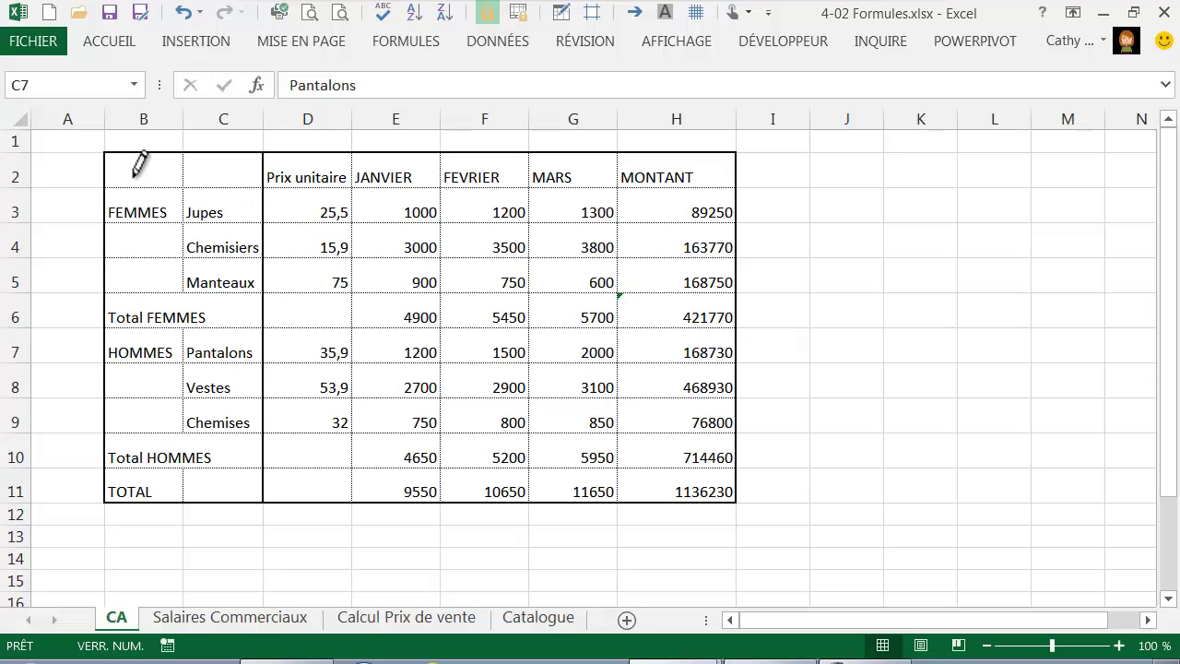
Step: Draw medium solid horizontal borders across the table below the header row, the Total FEMMES row and the Total HOMMES row
left_click_drag(109, 187, 640, 187)
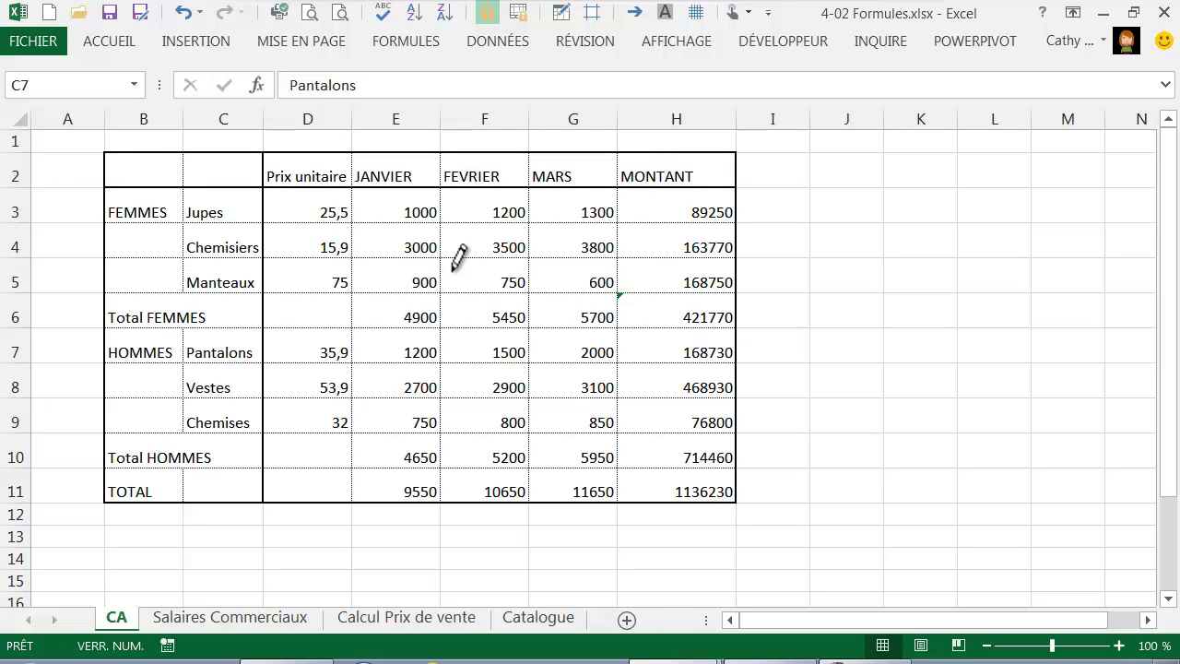
left_click_drag(134, 328, 658, 325)
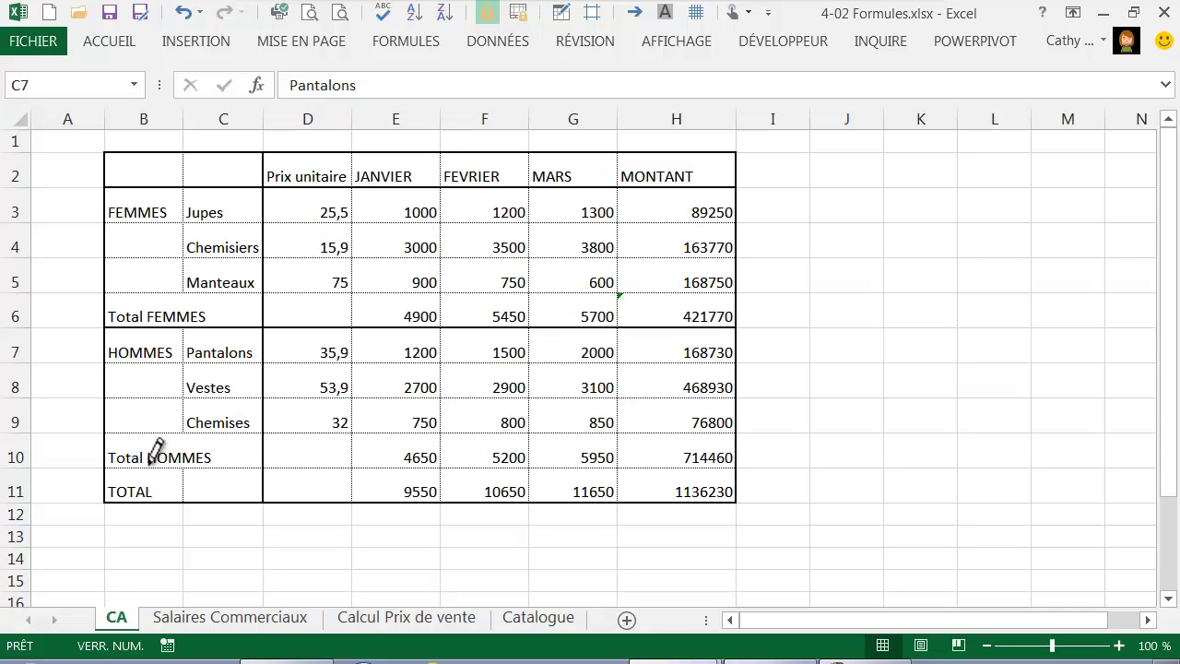
mouse_move(127, 444)
left_mouse_down()
mouse_move(377, 470)
mouse_move(708, 467)
left_mouse_up()
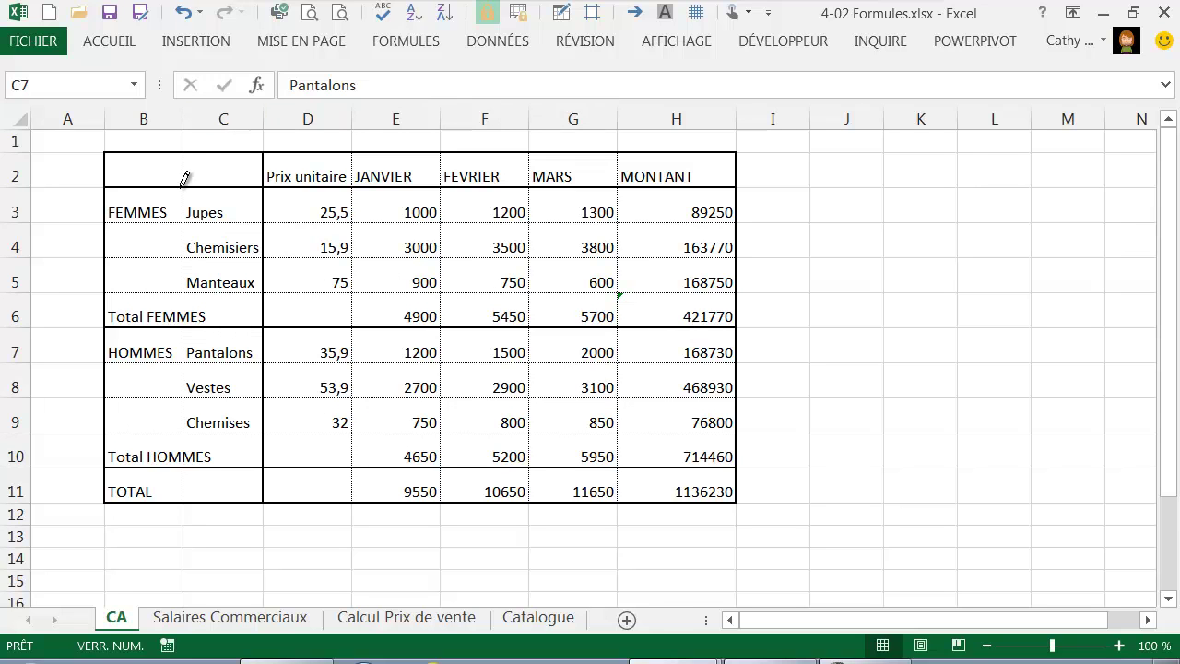
Step: Draw thin solid horizontal borders across the table above the Total FEMMES and Total HOMMES rows
left_click(562, 13)
left_click(698, 49)
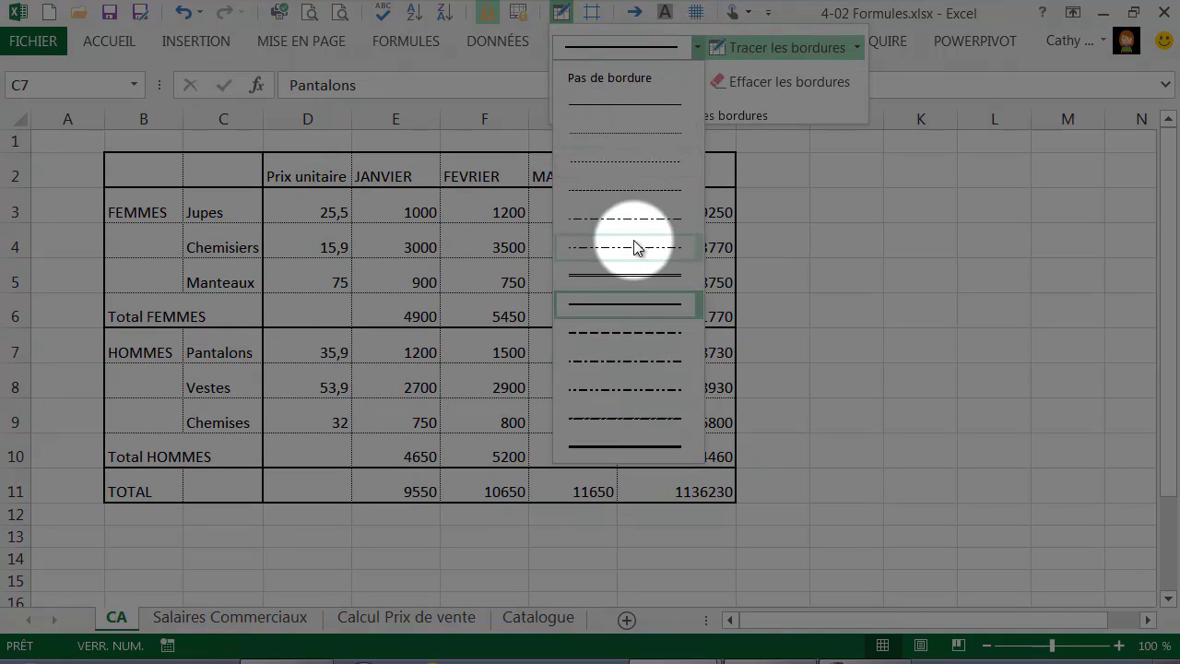
left_click(617, 130)
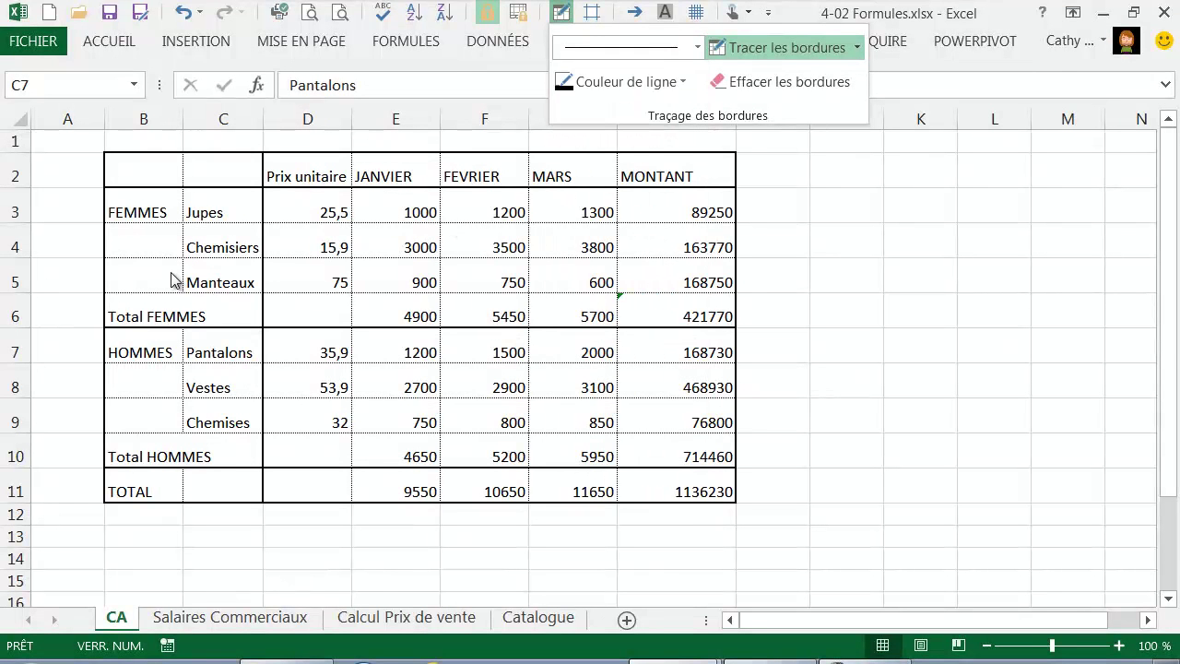
left_click(132, 300)
left_click_drag(134, 283, 666, 283)
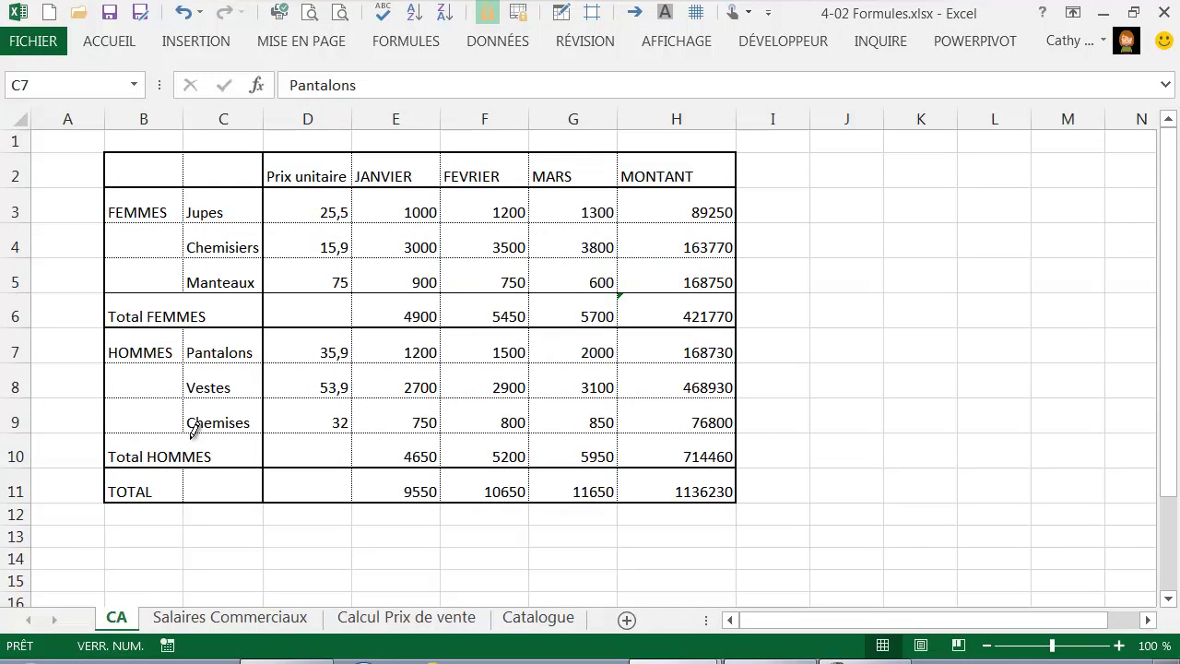
mouse_move(159, 424)
left_mouse_down()
mouse_move(558, 411)
mouse_move(692, 420)
left_mouse_up()
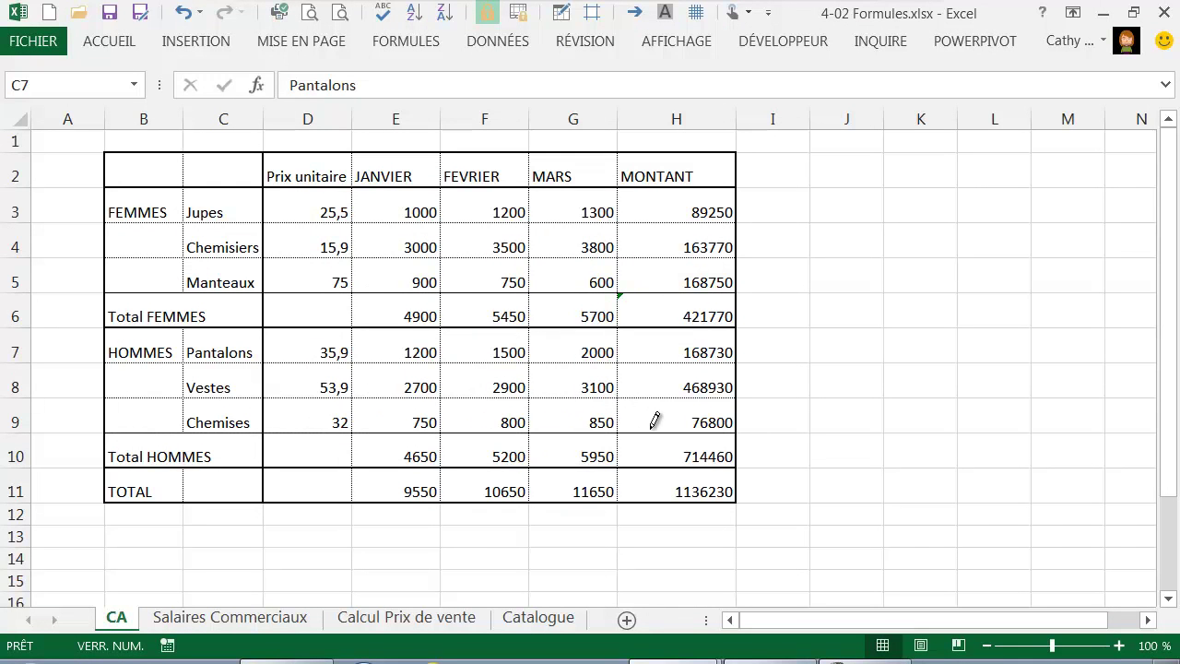
Step: Remove the vertical border between columns B and C in the header row and the TOTAL row, and stop drawing borders
left_click(562, 19)
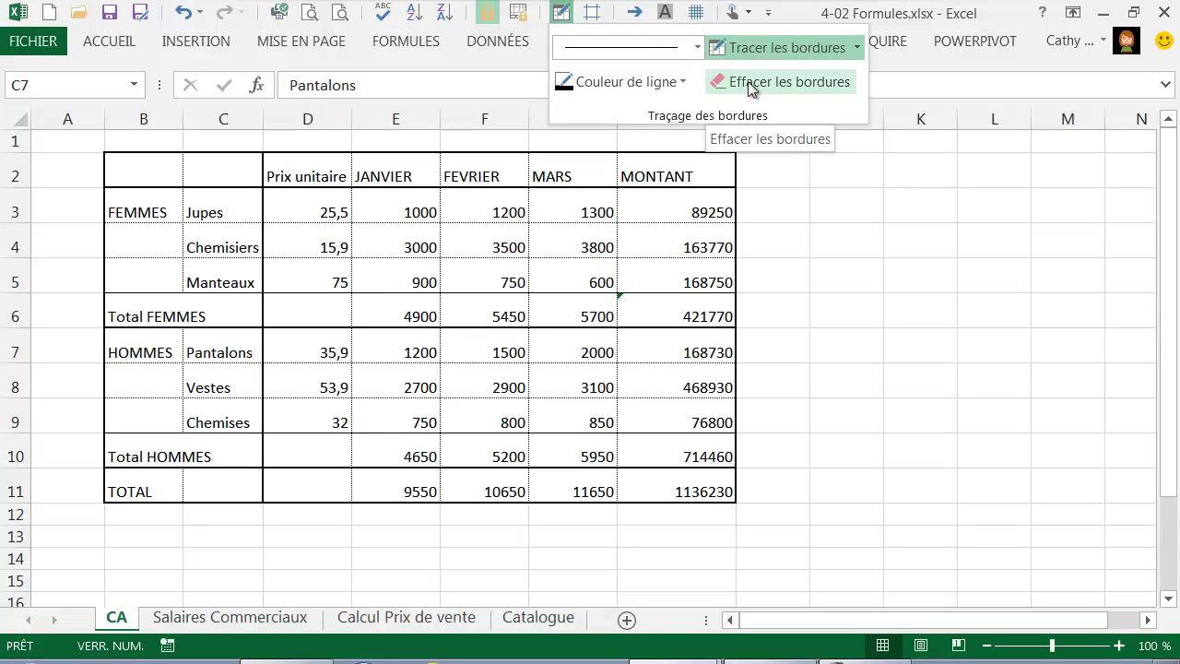
left_click(698, 47)
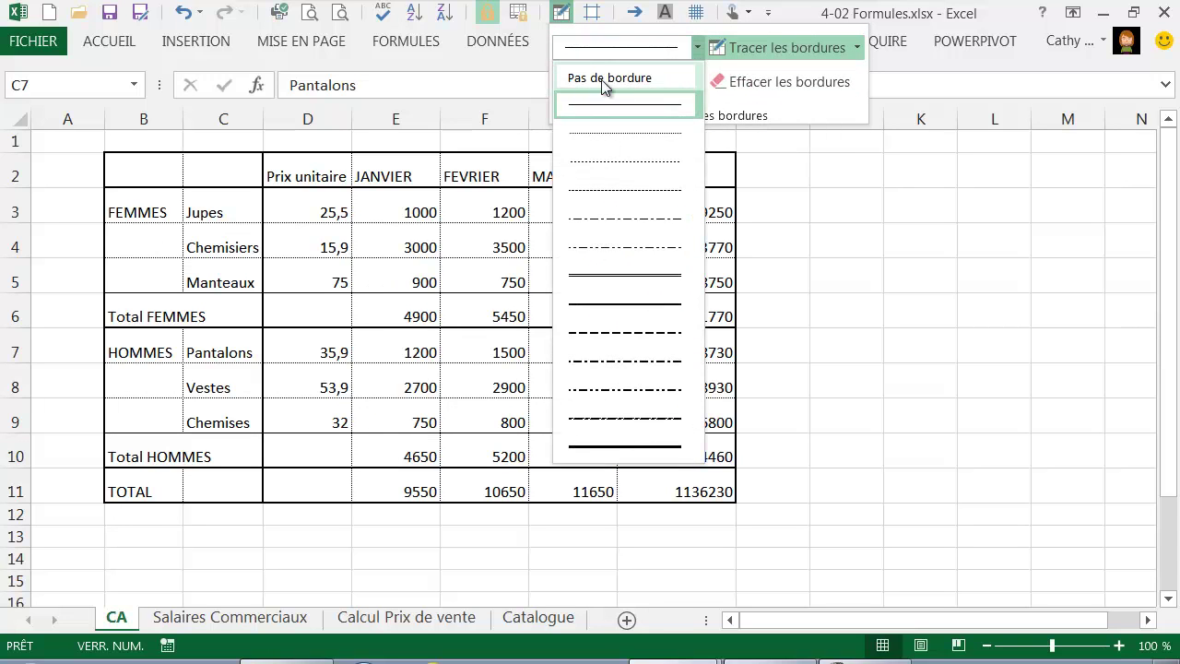
left_click(604, 81)
left_click(182, 166)
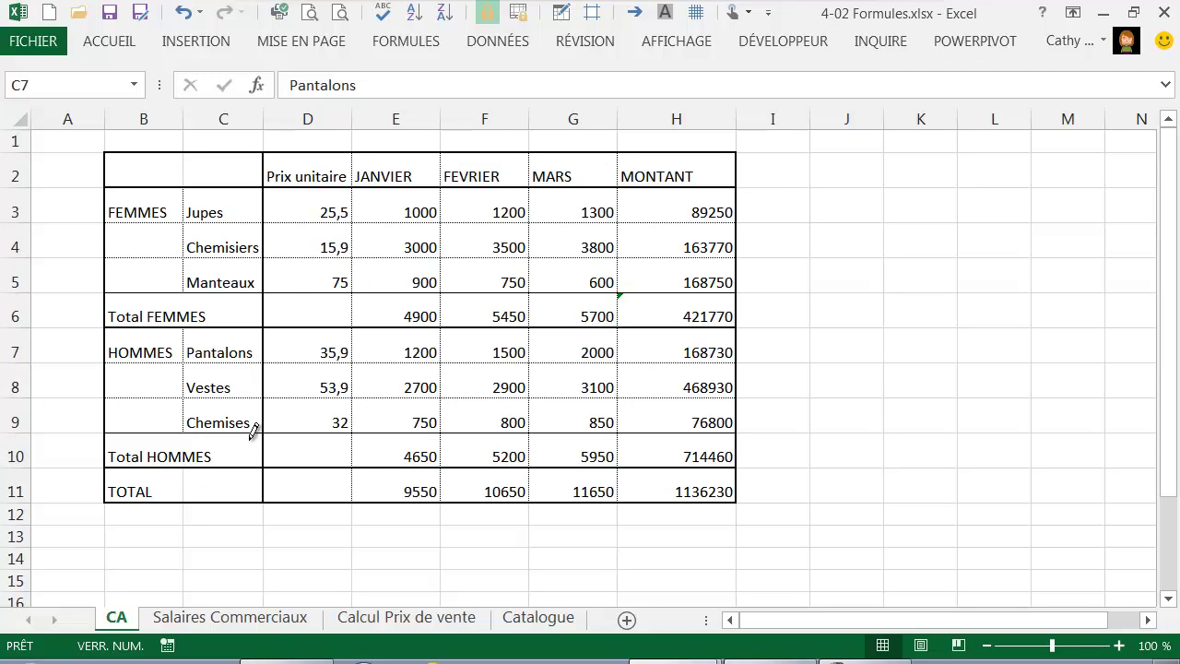
left_click(561, 12)
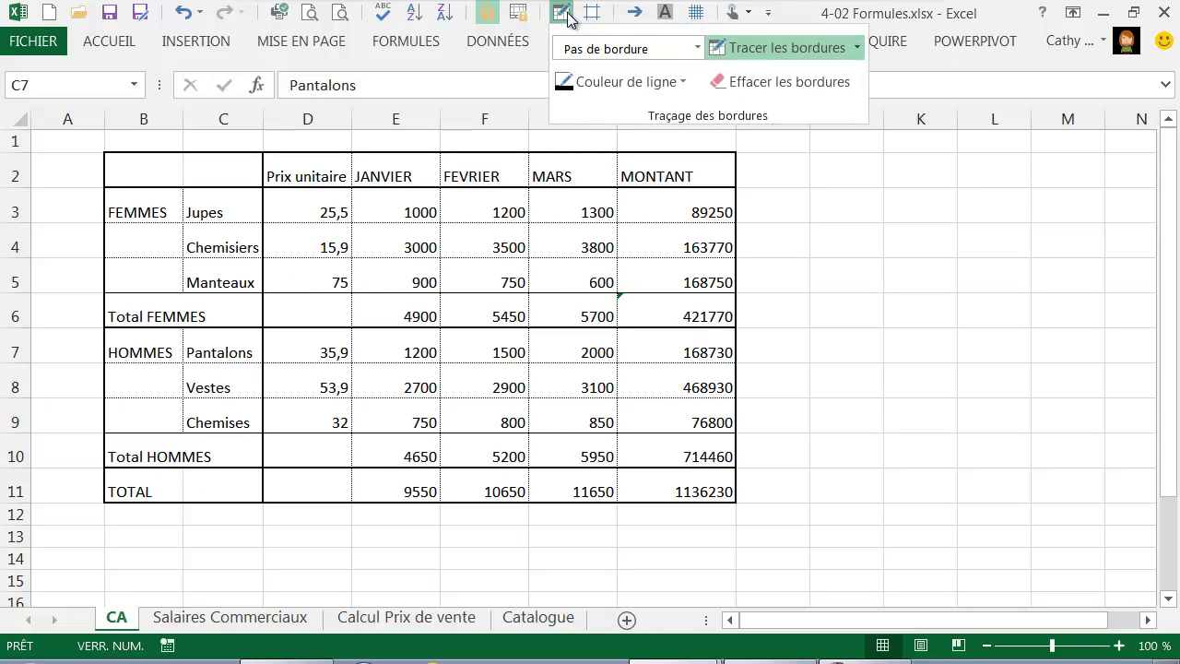
left_click(756, 55)
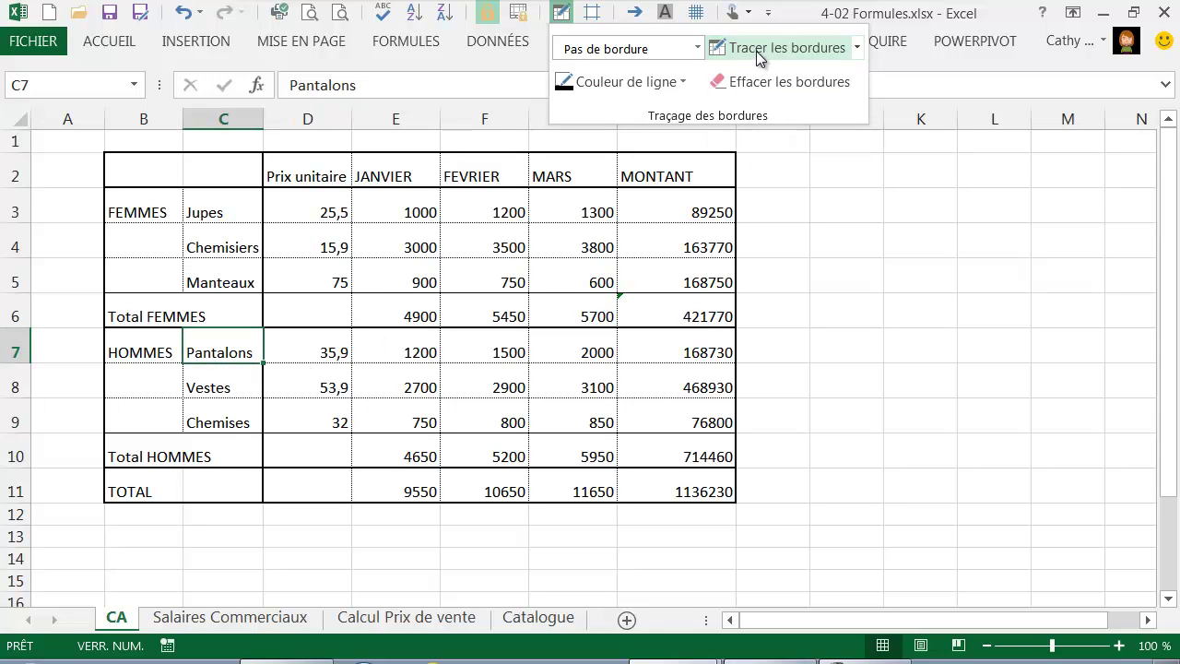
left_click(332, 329)
left_click(330, 295)
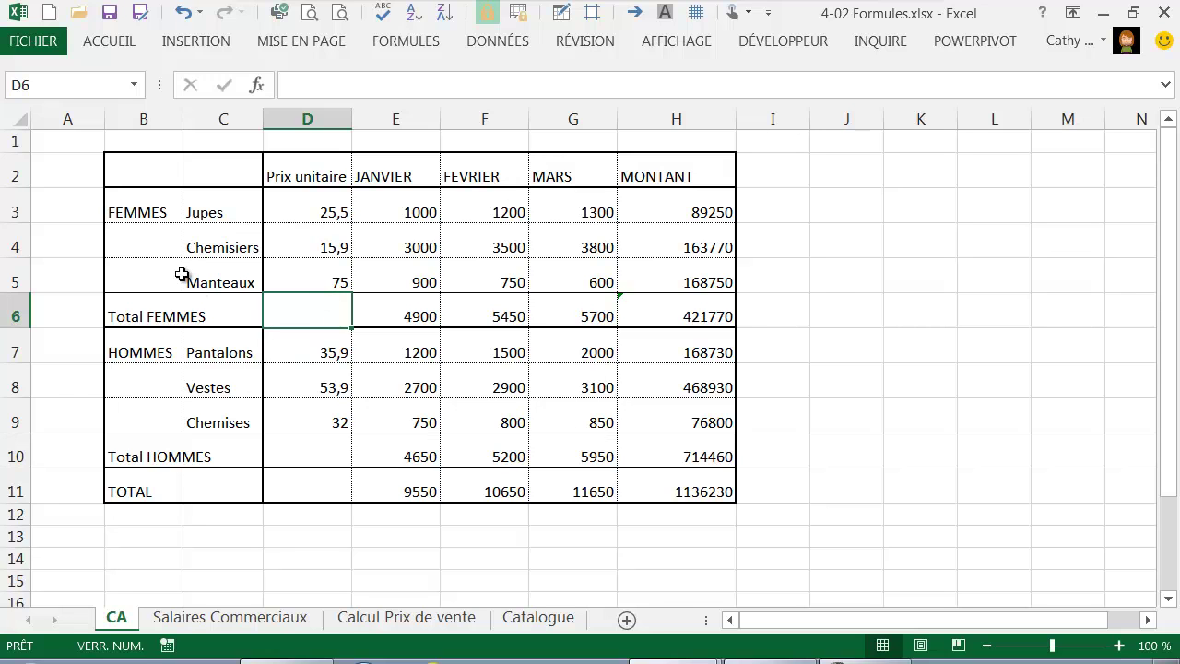
left_click(142, 536)
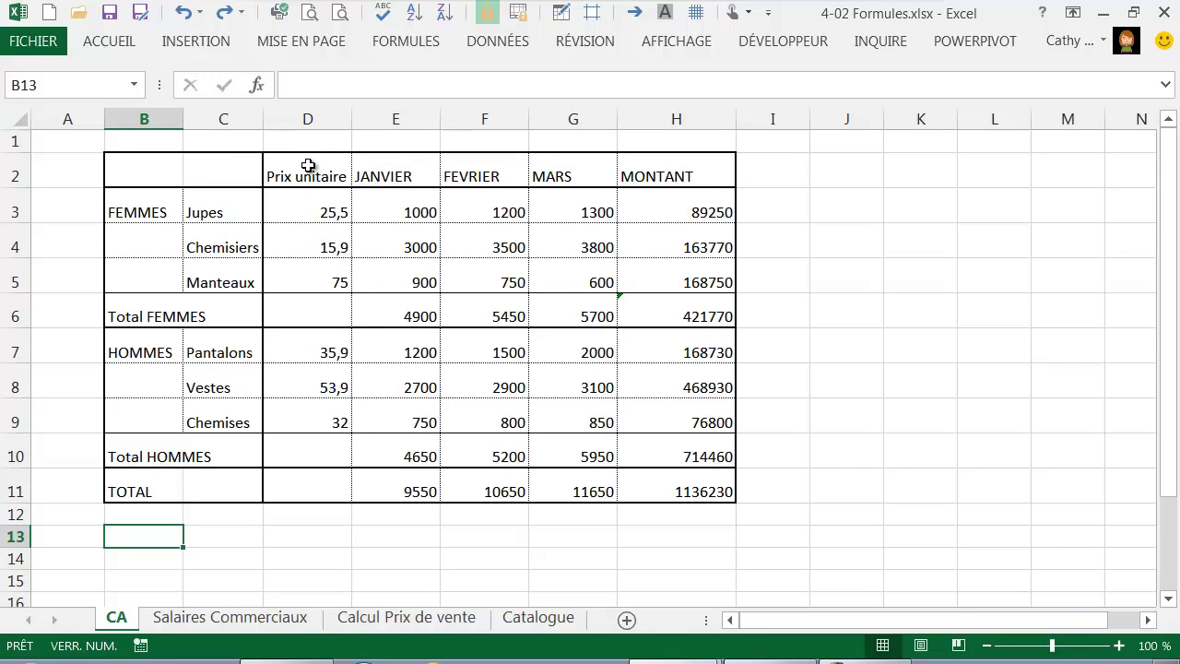
Step: Make the column headings in D2:H2 bold
left_click_drag(303, 174, 668, 171)
left_click(109, 41)
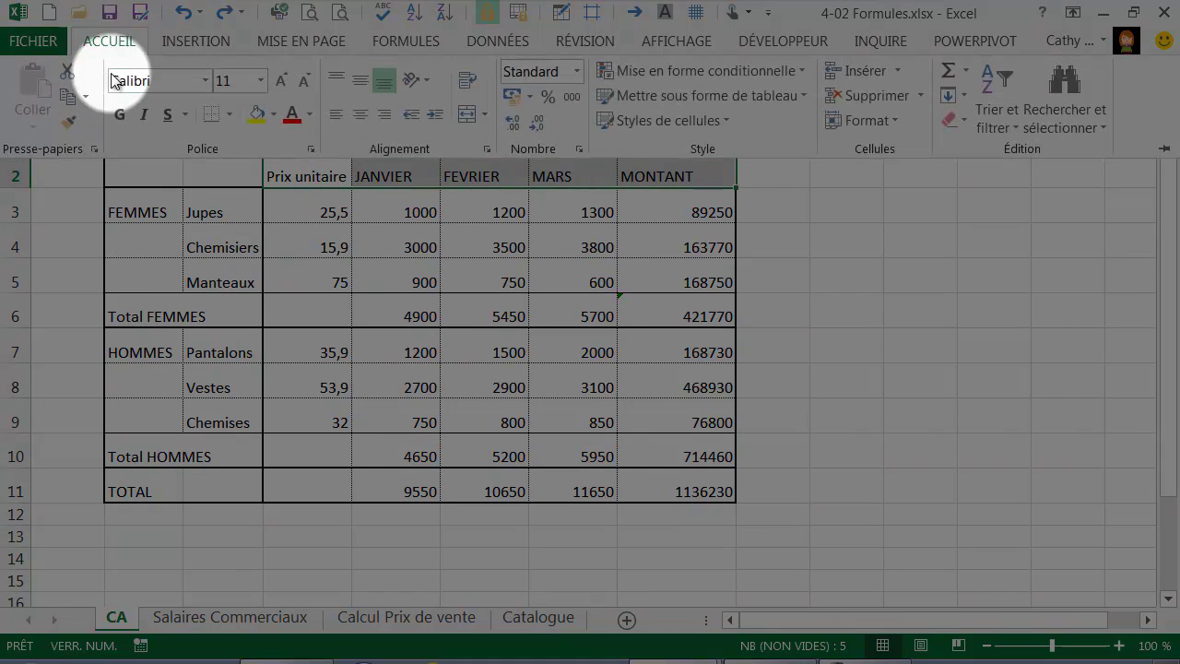
left_click(120, 116)
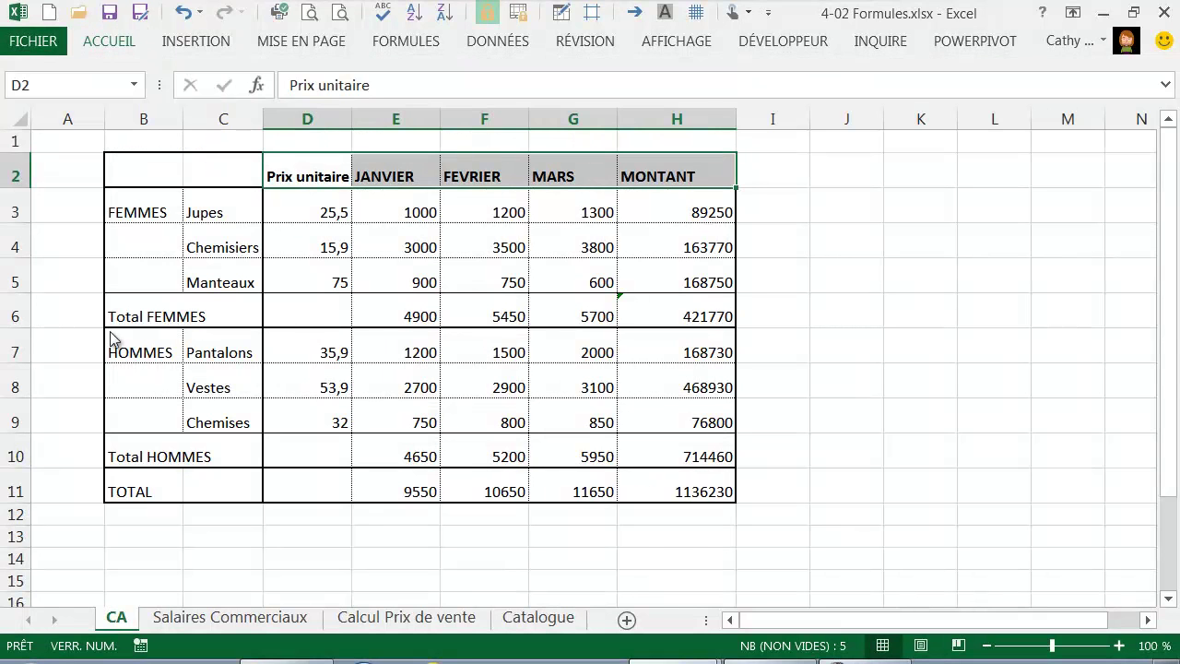
Step: Make the Total FEMMES row (B6:H6) and the Total HOMMES and TOTAL rows (B10:H11) bold
left_click_drag(132, 311, 664, 300)
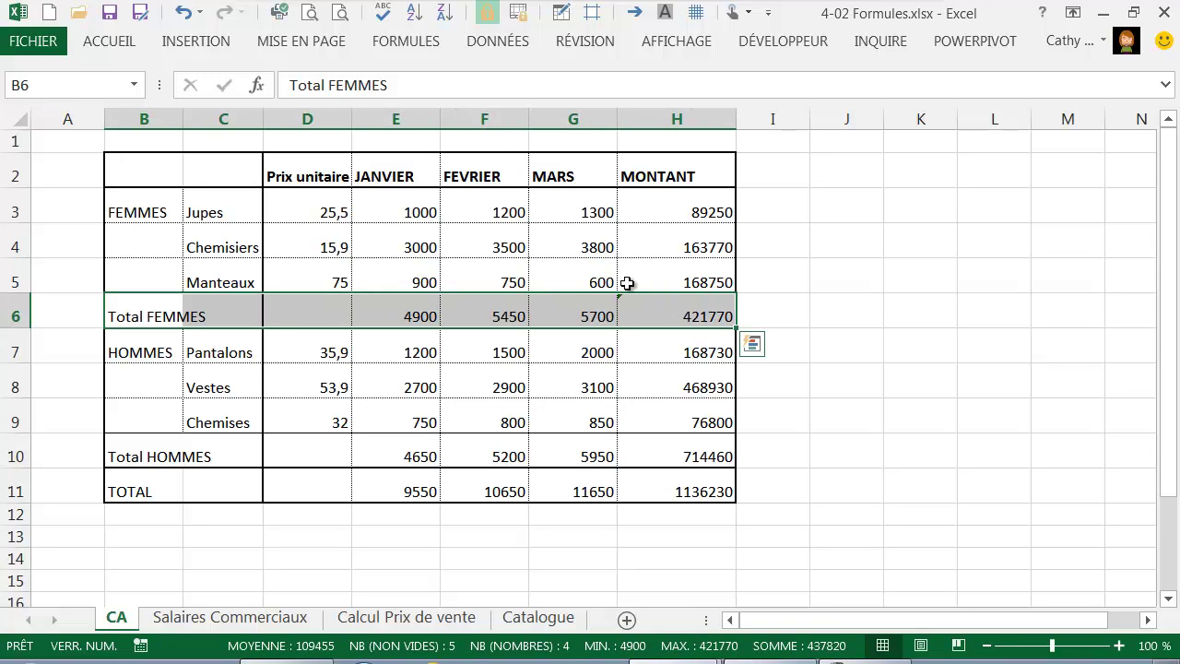
left_click(109, 40)
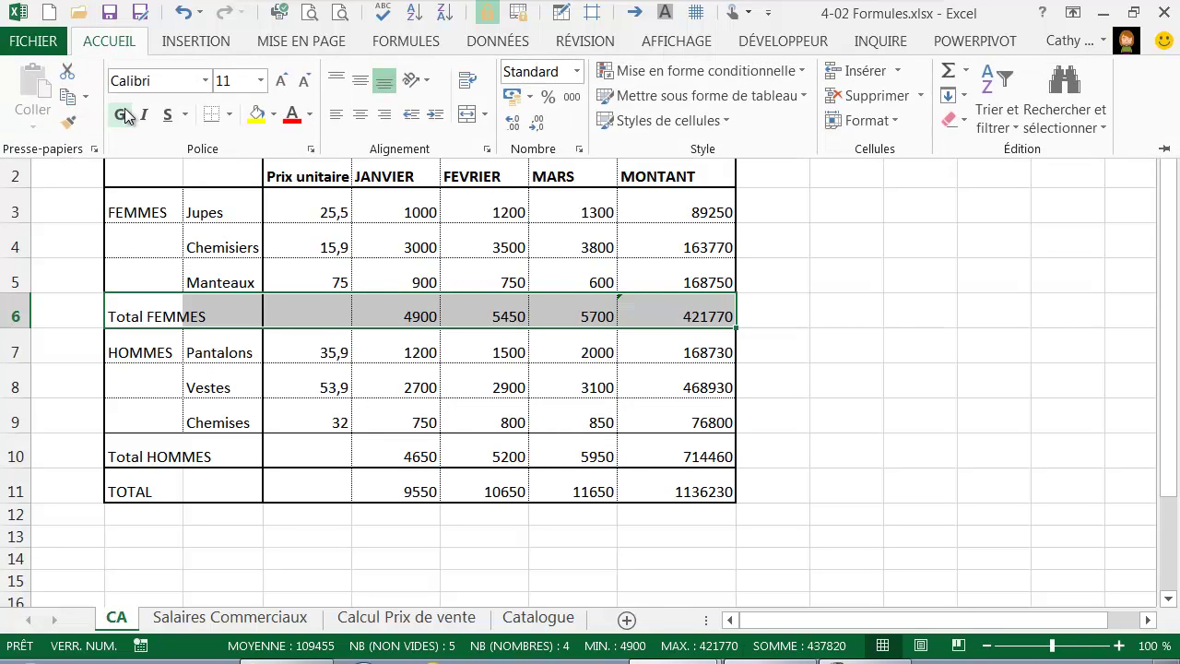
left_click(567, 316)
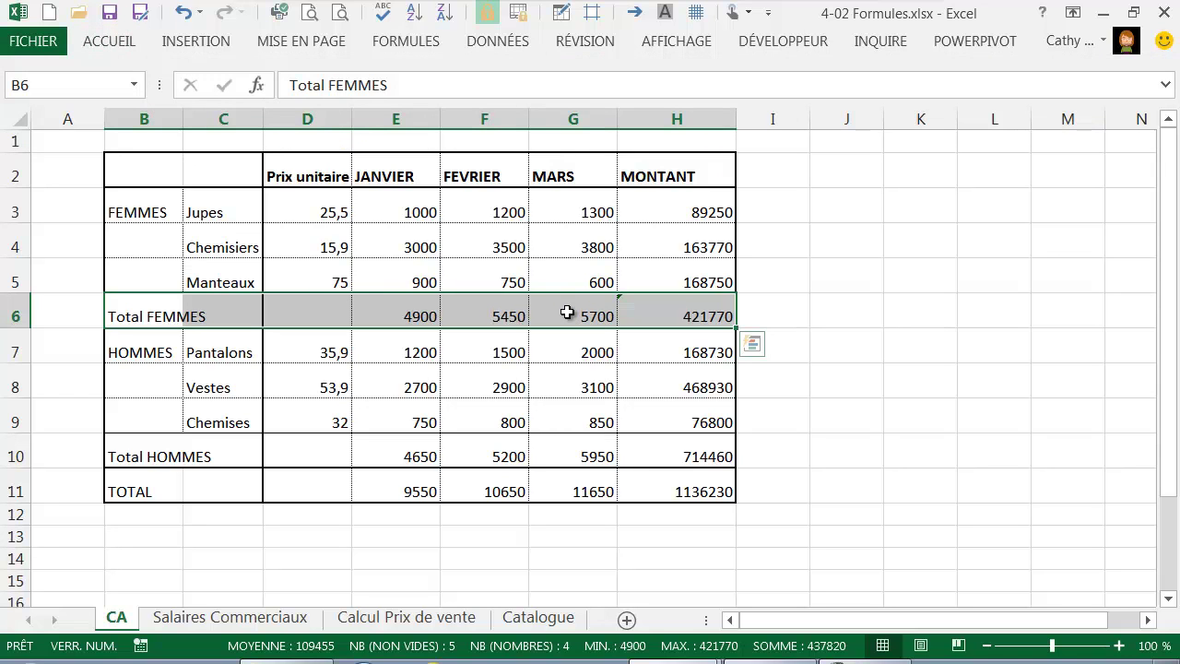
key("ctrl+g")
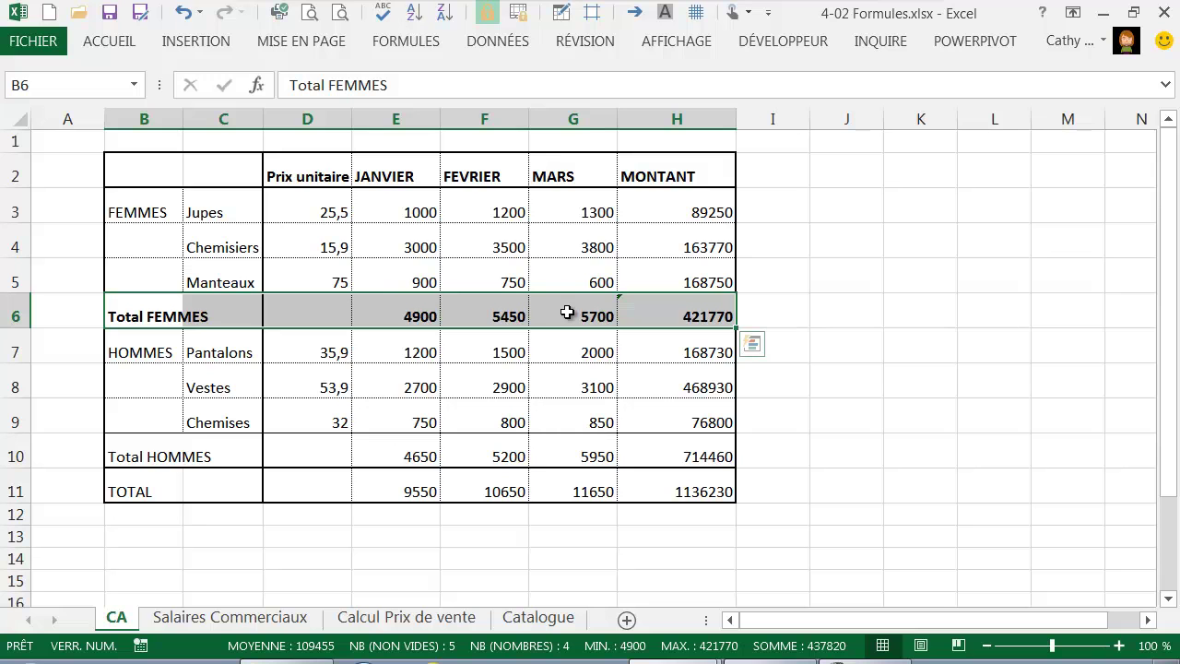
left_click_drag(151, 455, 683, 479)
key("ctrl+g")
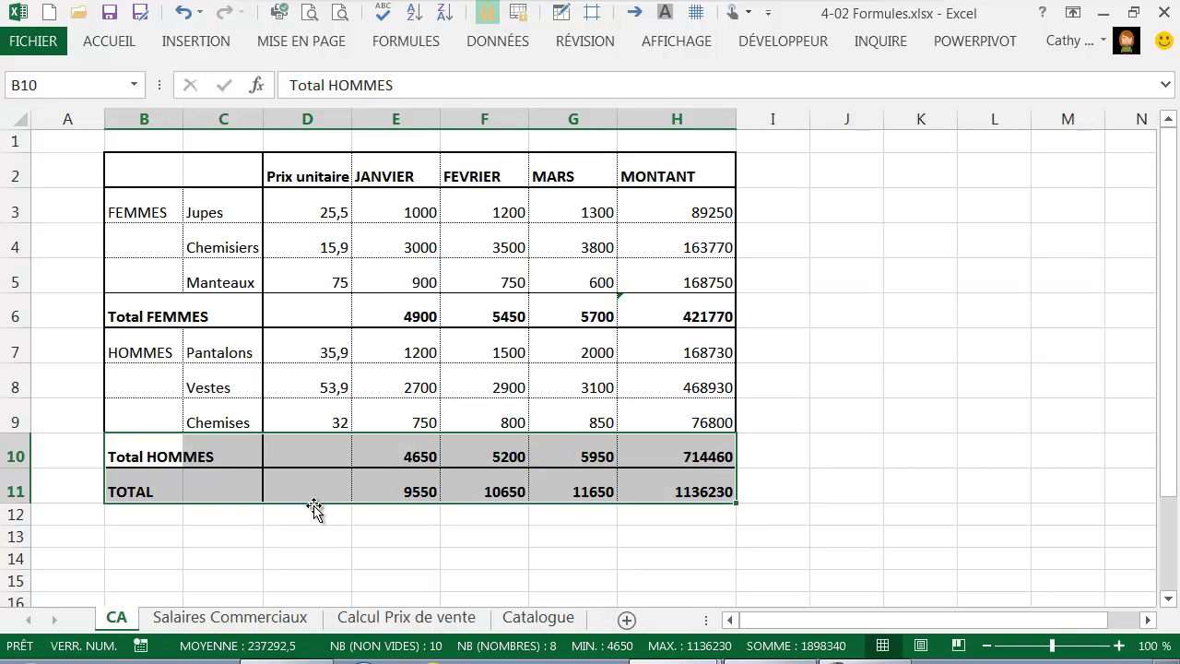
Step: Merge the Total FEMMES label across B6:C6 and align it to the right
left_click_drag(125, 315, 229, 310)
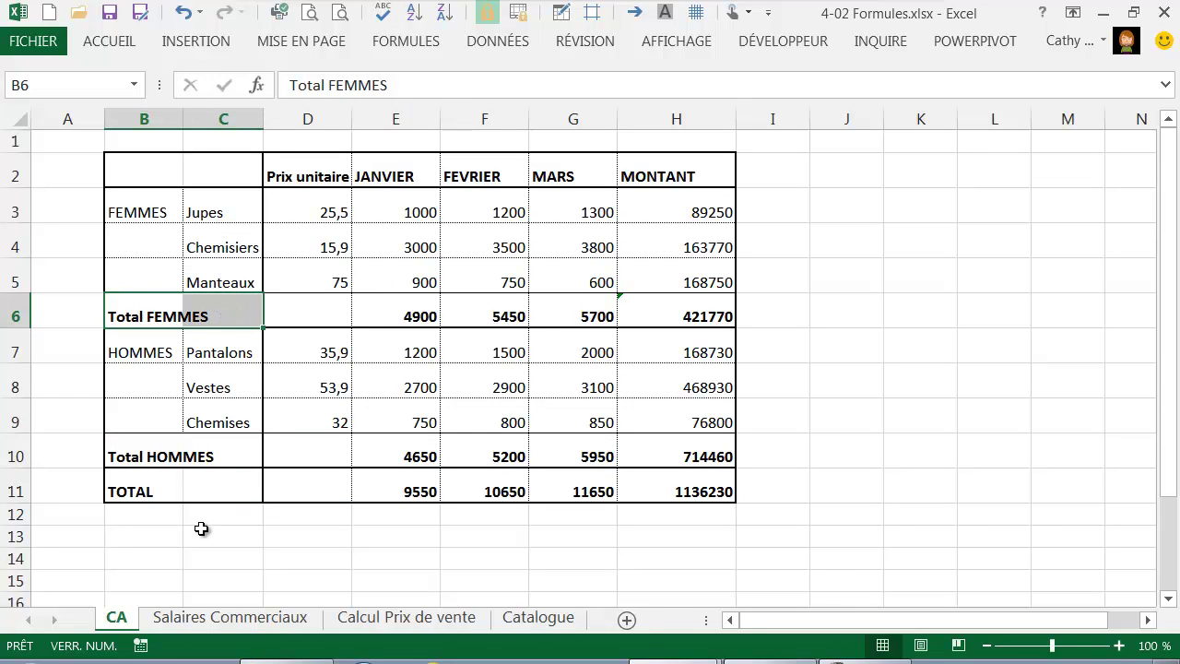
left_click(114, 46)
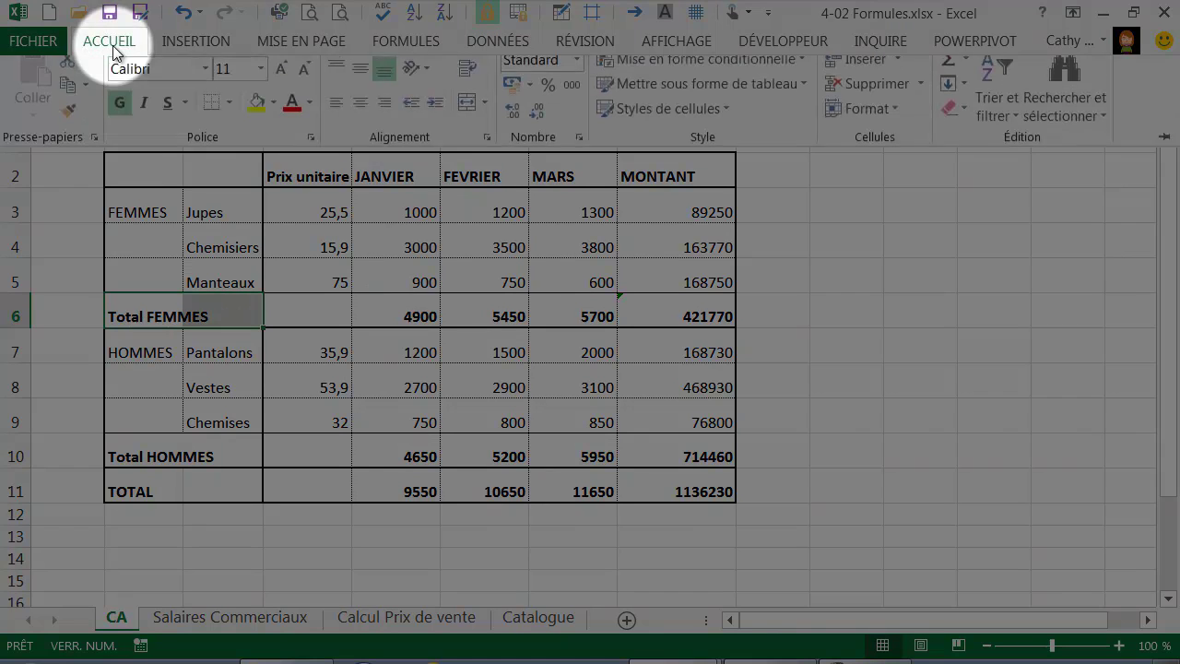
left_click(467, 115)
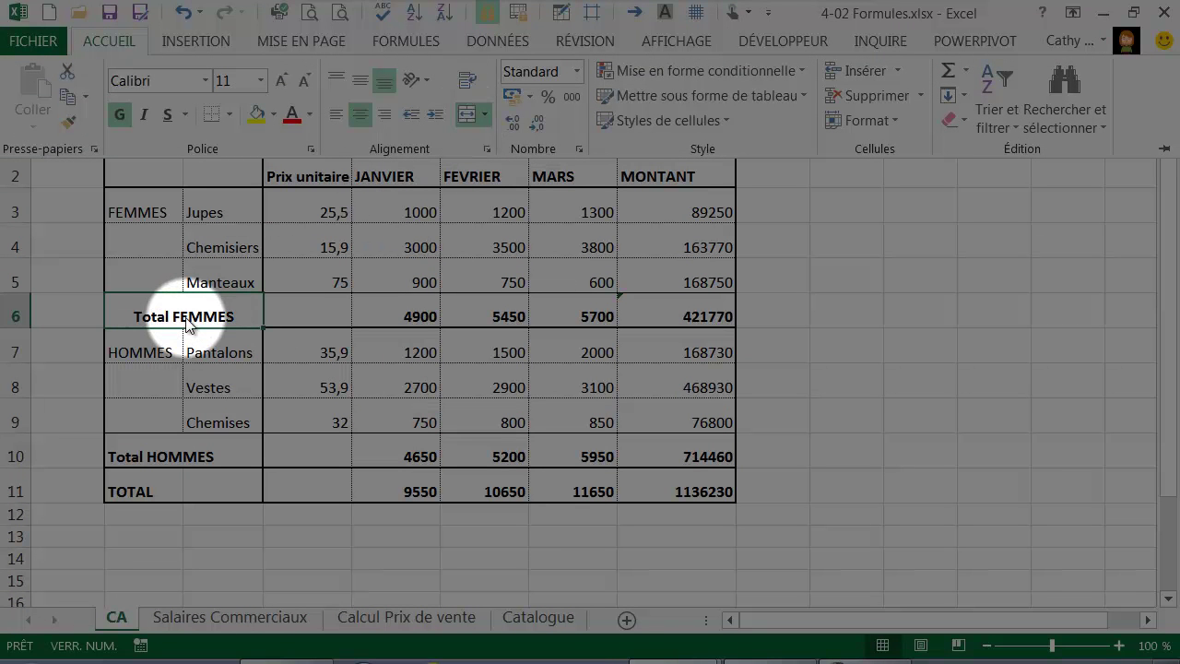
left_click(384, 117)
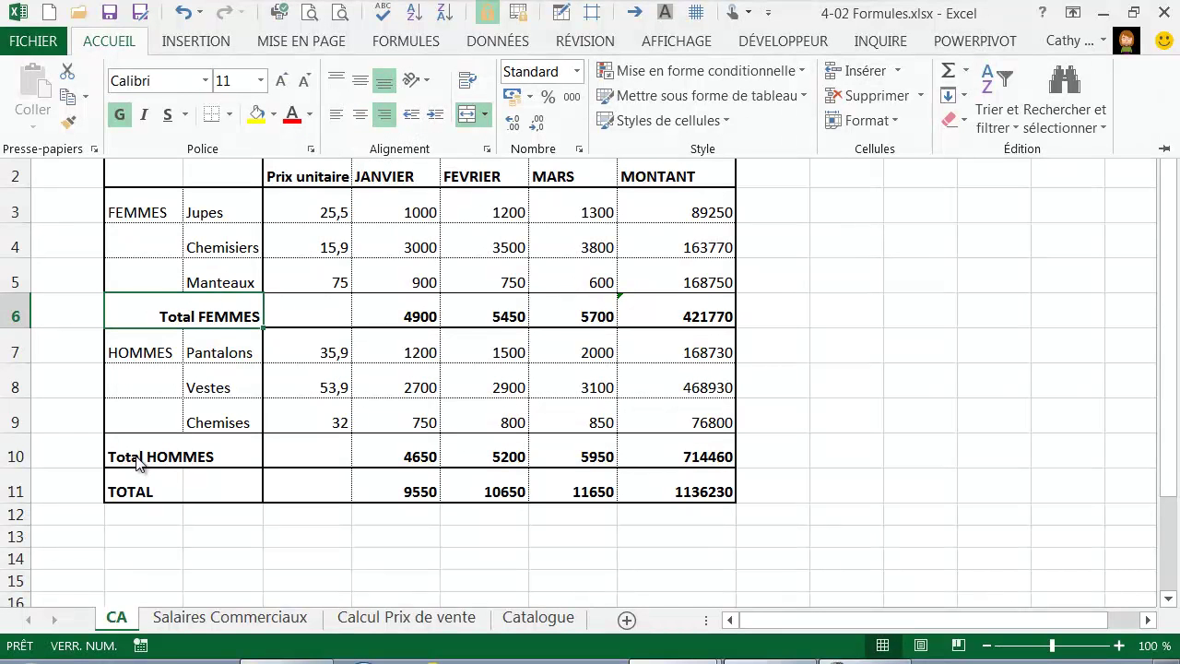
key("ctrl+F1")
Step: Copy the formatting of the merged Total FEMMES label onto the Total HOMMES label in B10:C10
left_click_drag(140, 456, 212, 454)
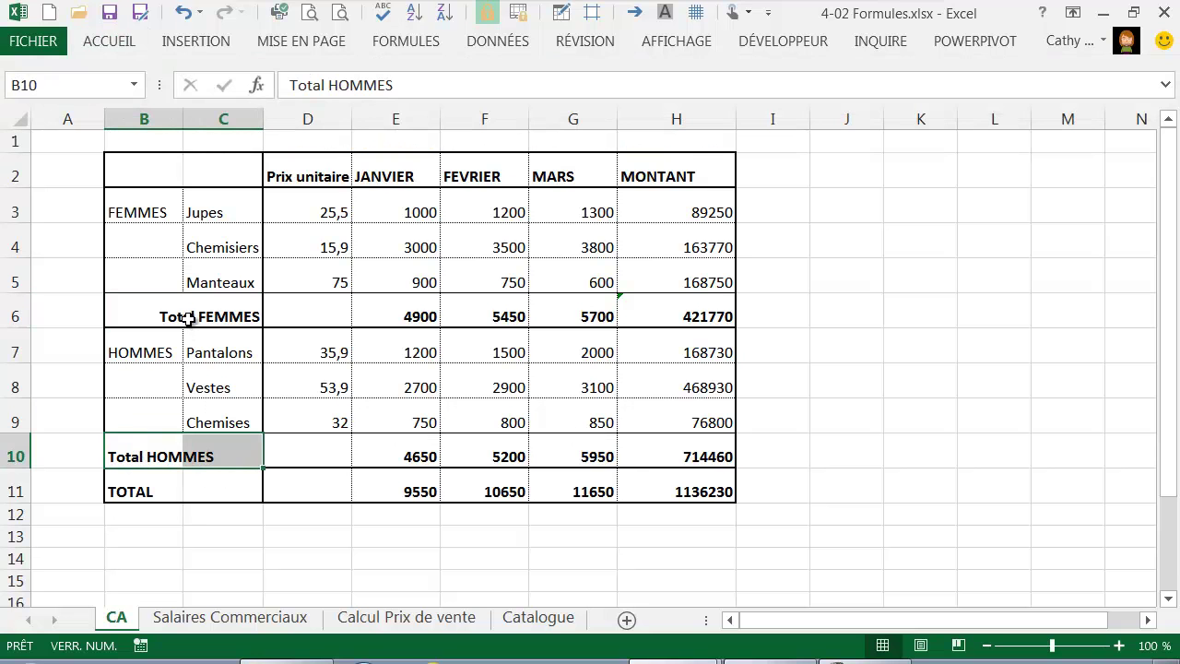
left_click(184, 315)
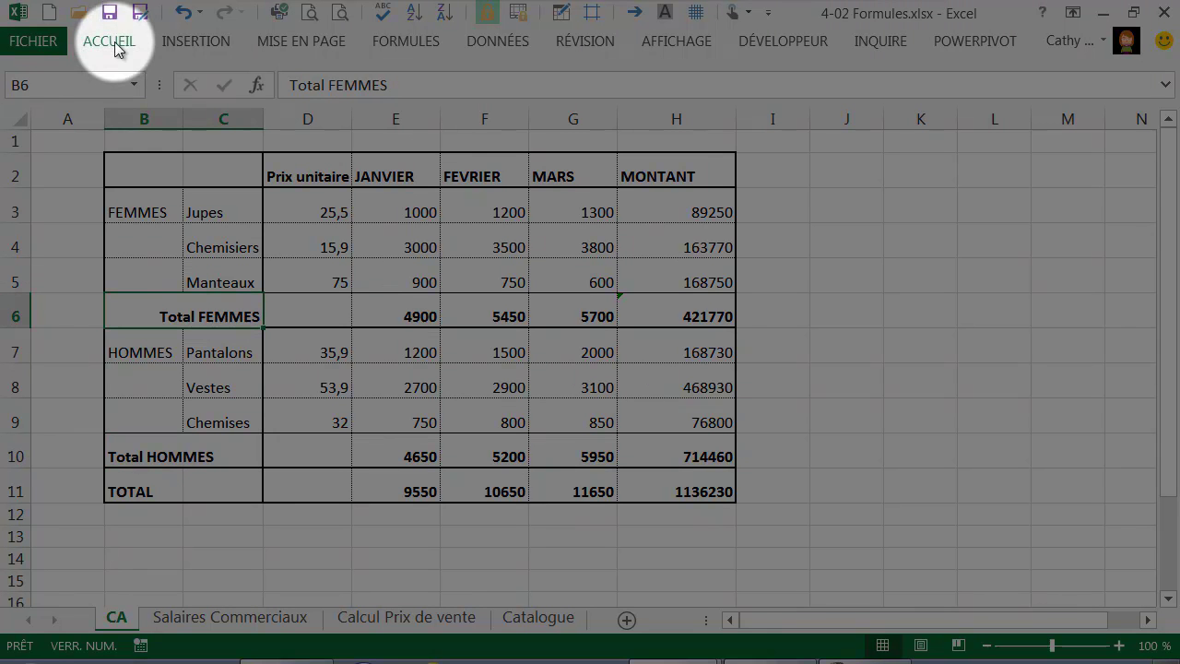
left_click(115, 48)
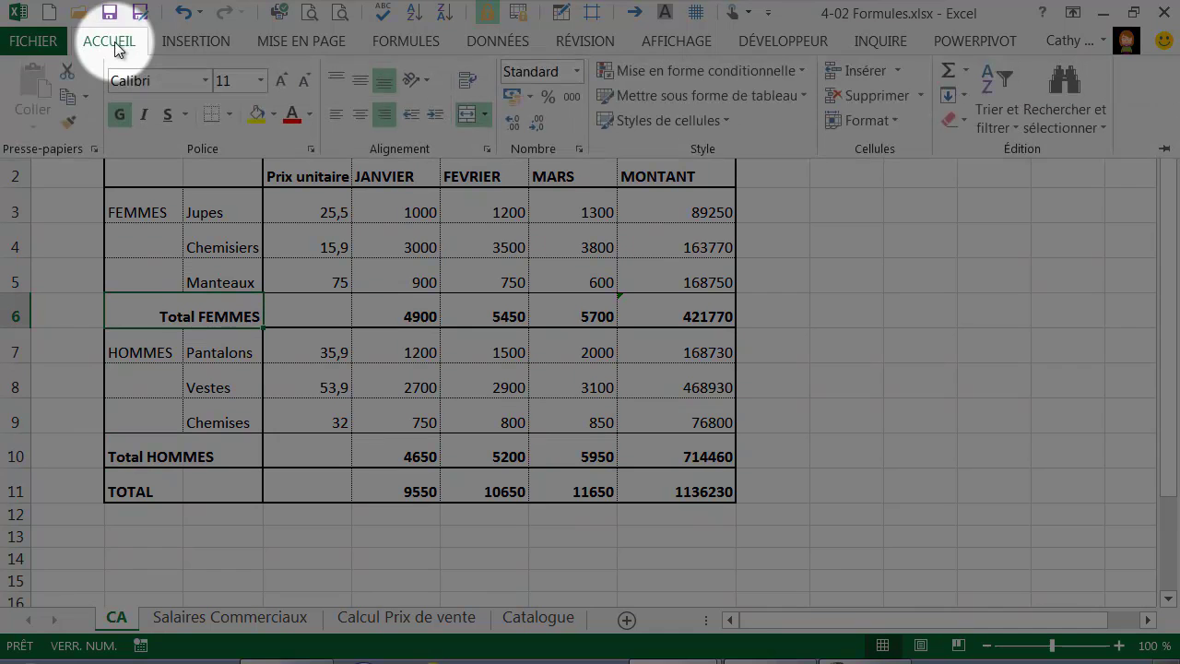
left_click(66, 125)
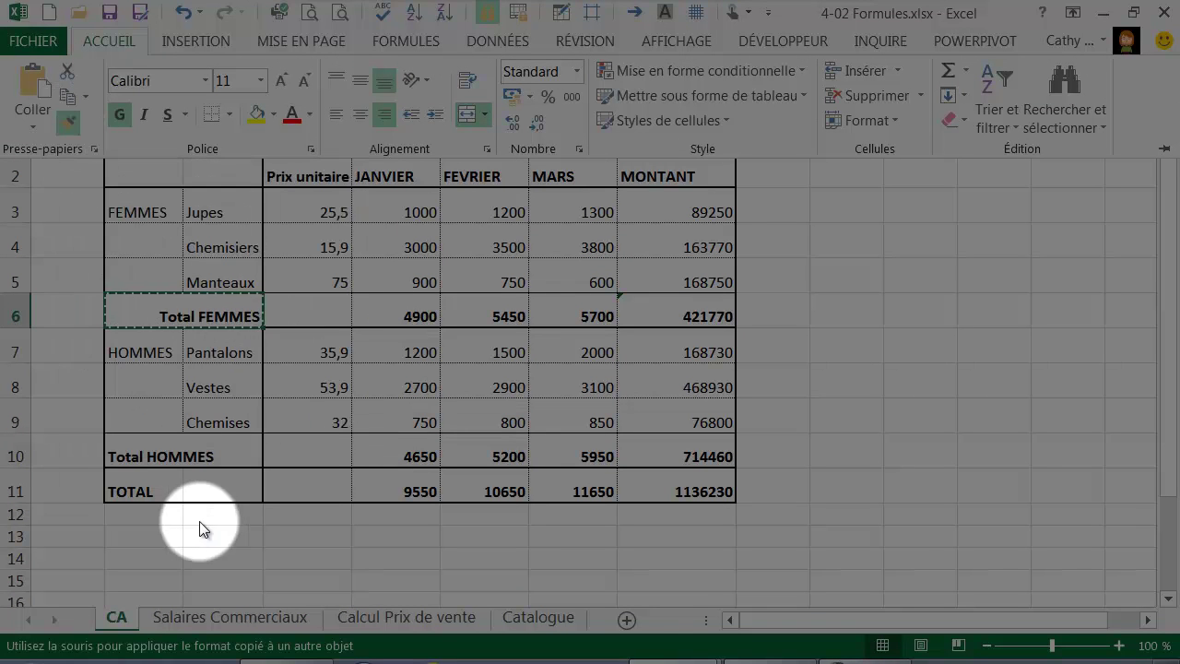
left_click_drag(129, 442, 207, 444)
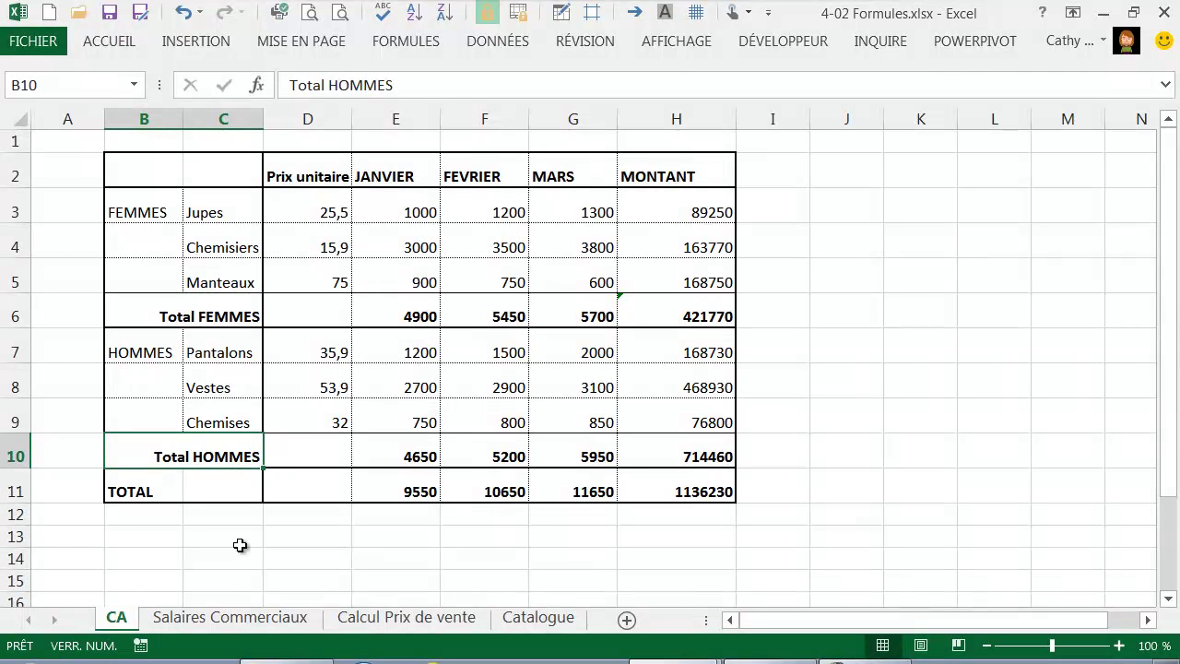
left_click(240, 545)
Step: Merge and center the TOTAL label across B11:C11
left_click(175, 483)
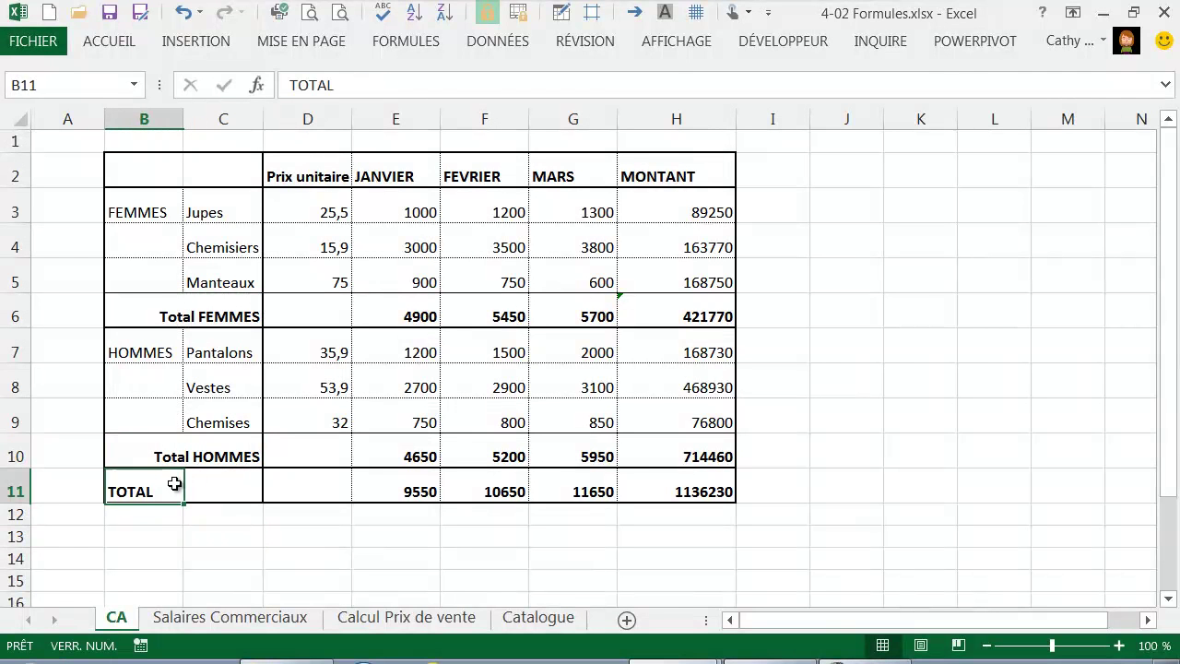
left_click_drag(185, 480, 226, 486)
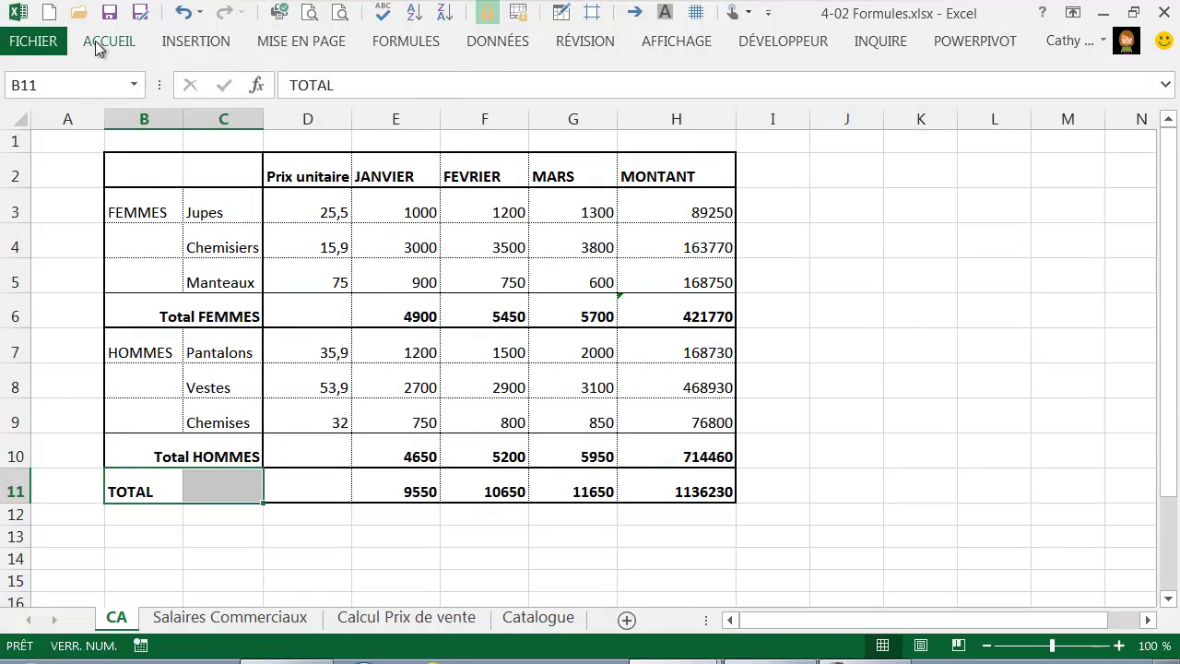
left_click(97, 41)
left_click(467, 113)
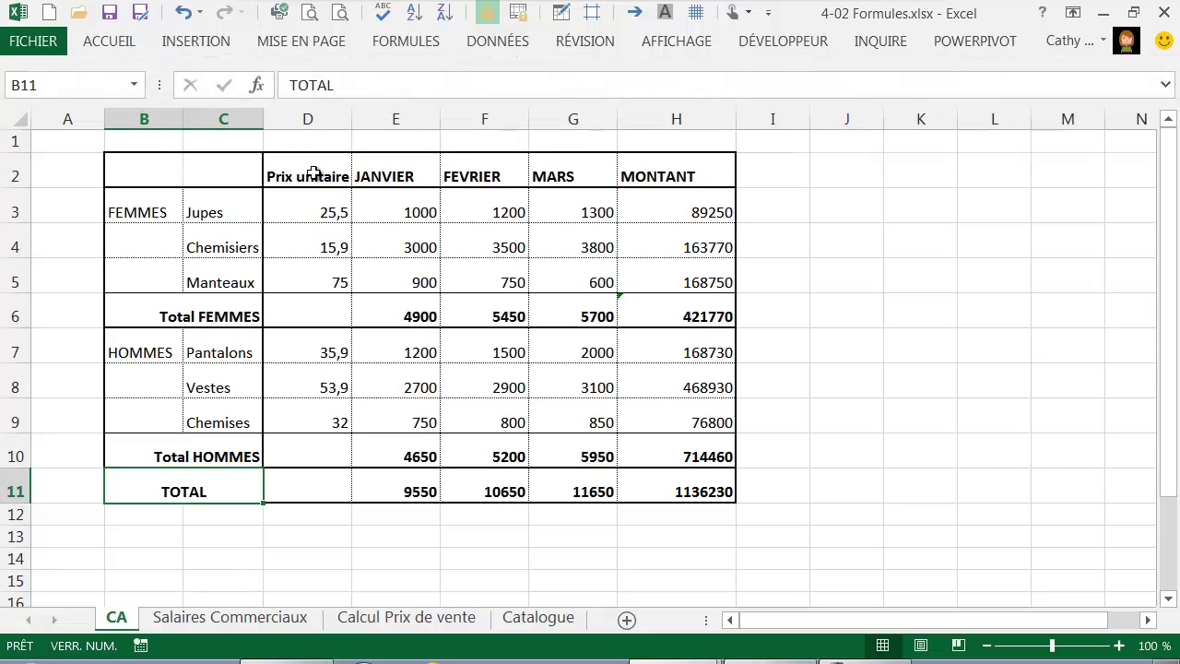
Step: Merge and center the FEMMES label over B3:B5, rotate its text upward and center it vertically
left_click_drag(134, 206, 138, 282)
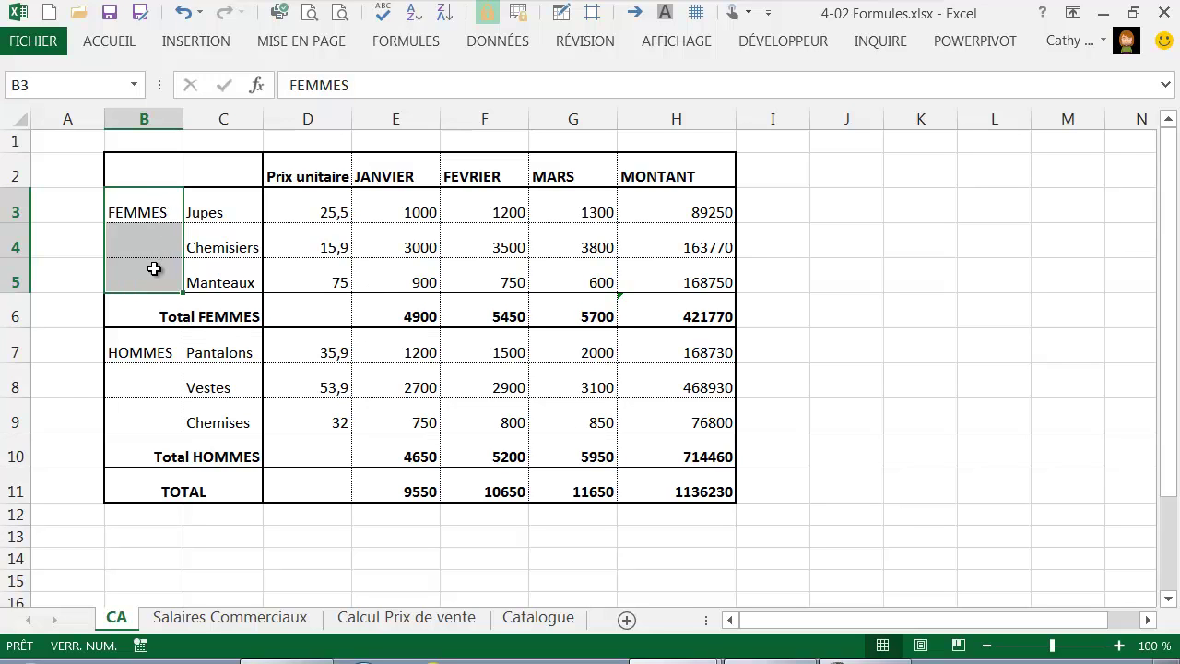
left_click(113, 39)
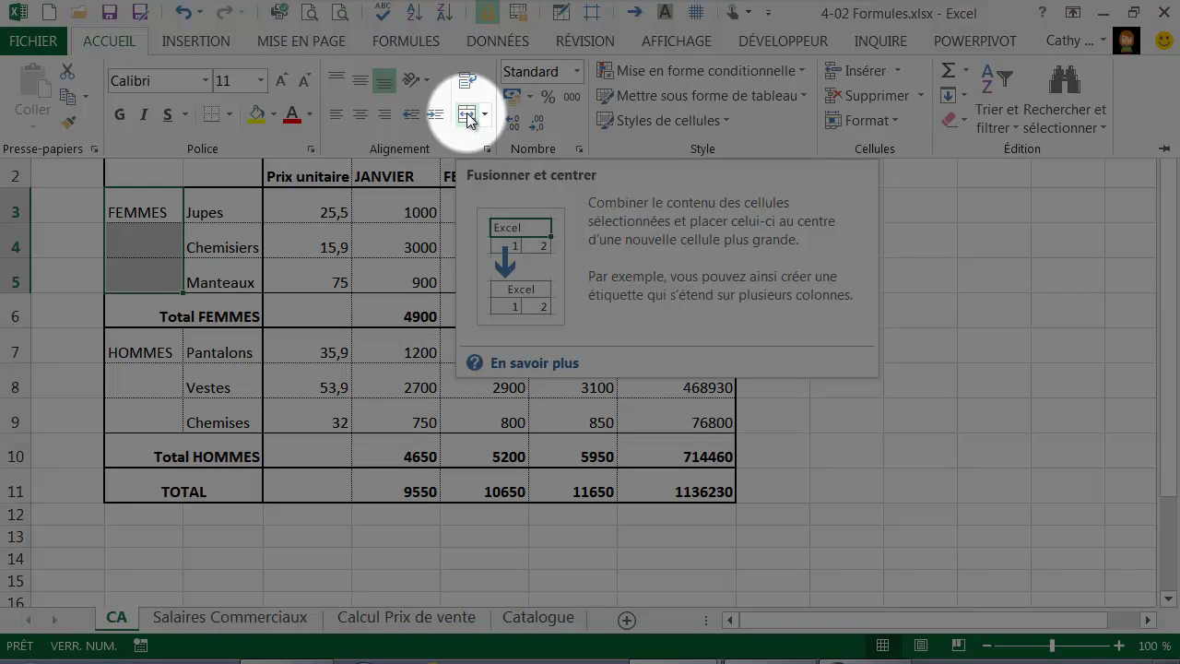
left_click(469, 117)
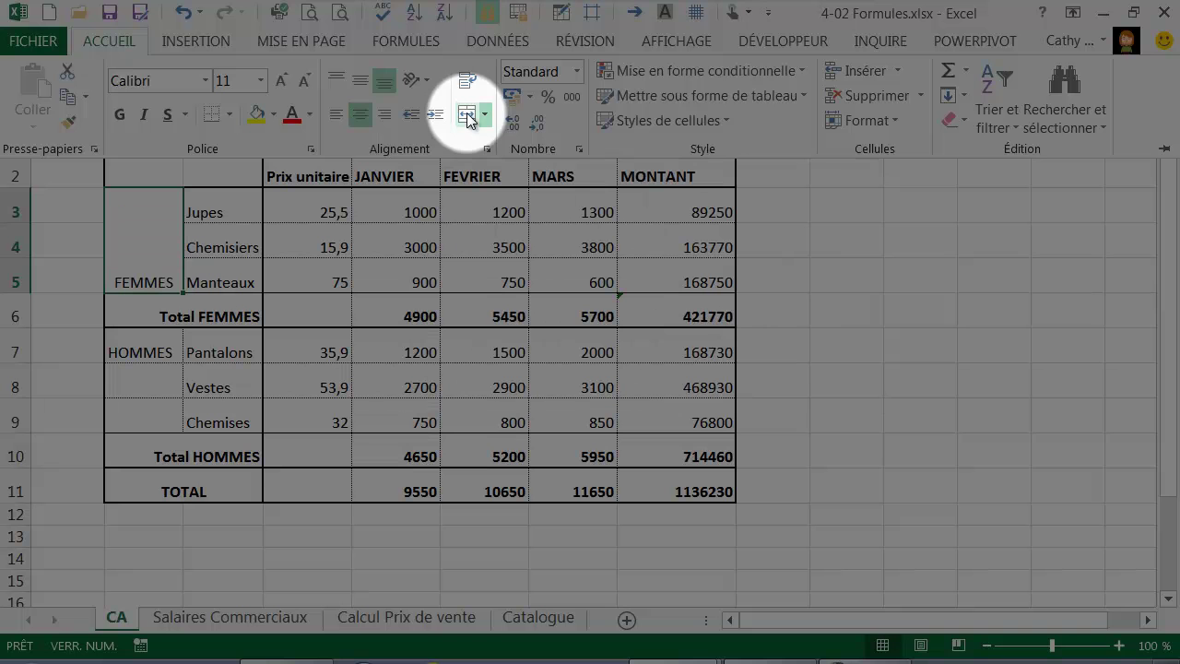
left_click(425, 88)
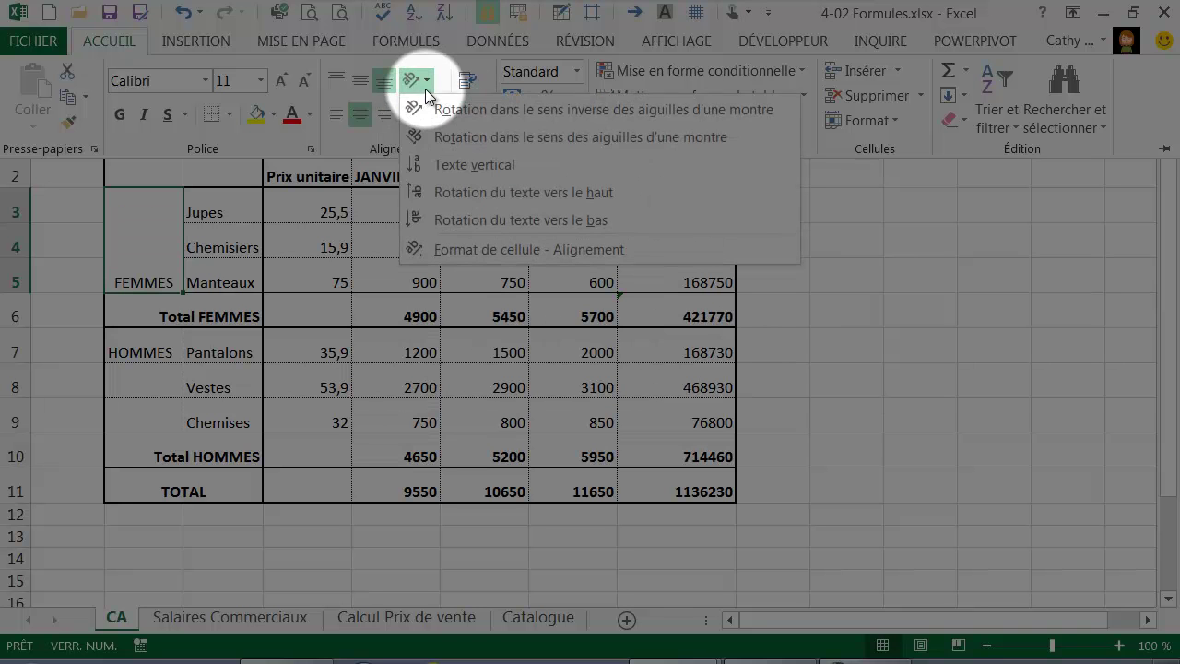
left_click(421, 194)
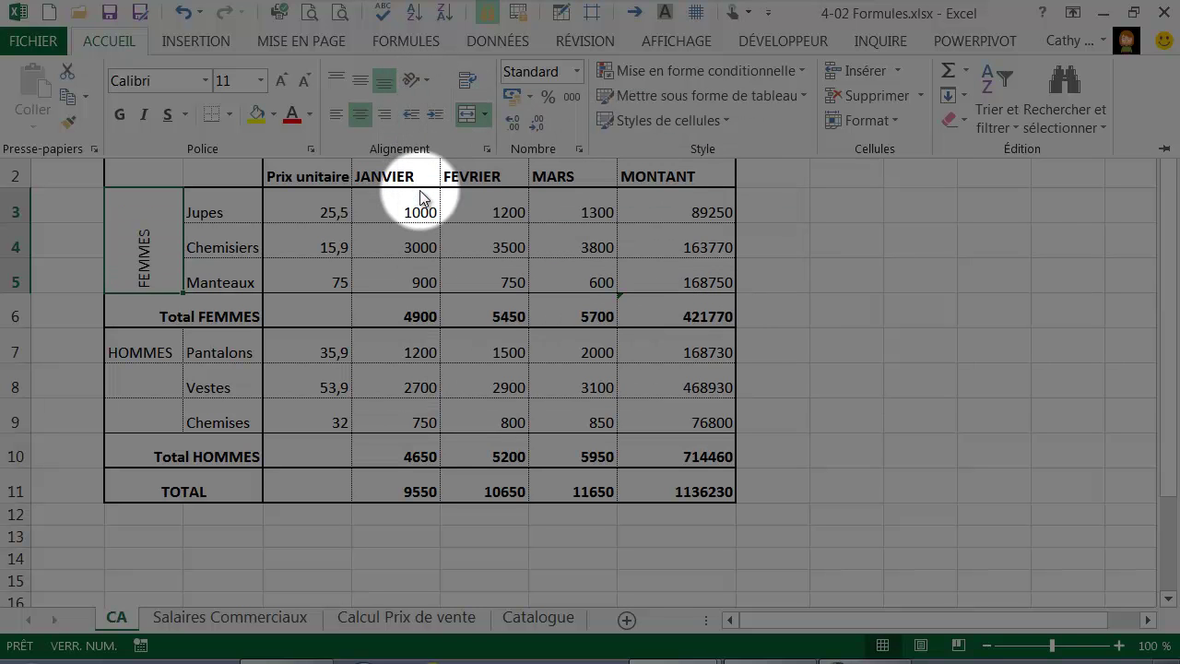
left_click(360, 84)
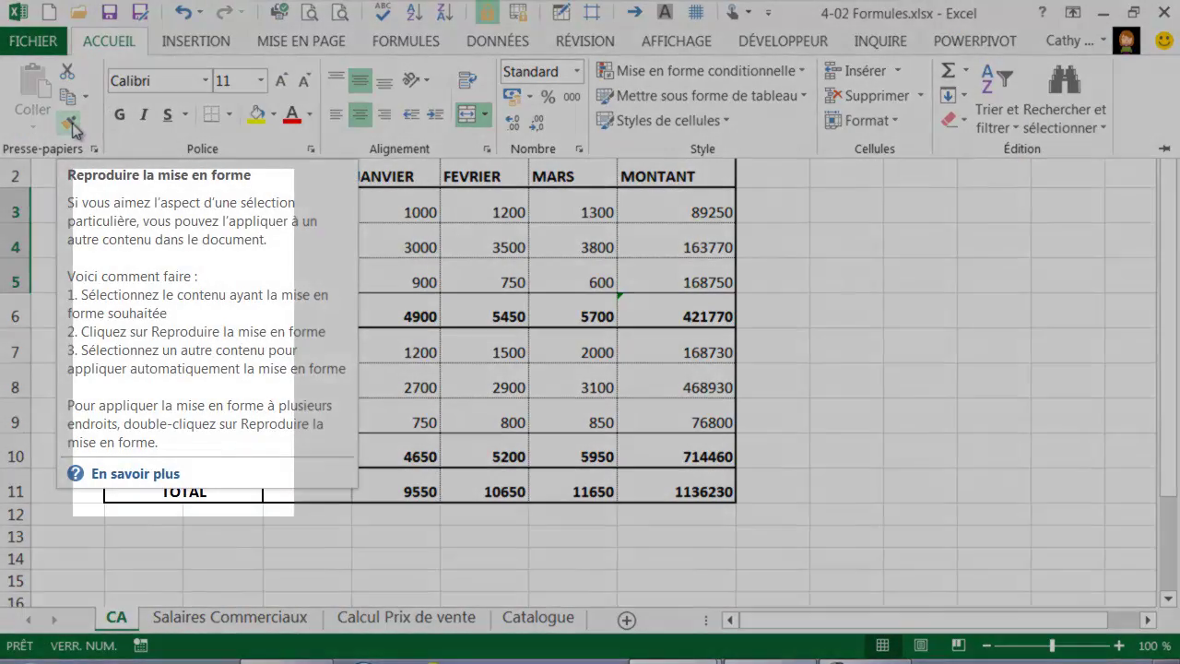
Step: Copy the formatting of the merged FEMMES label onto the HOMMES label in B7:B9
left_click(71, 125)
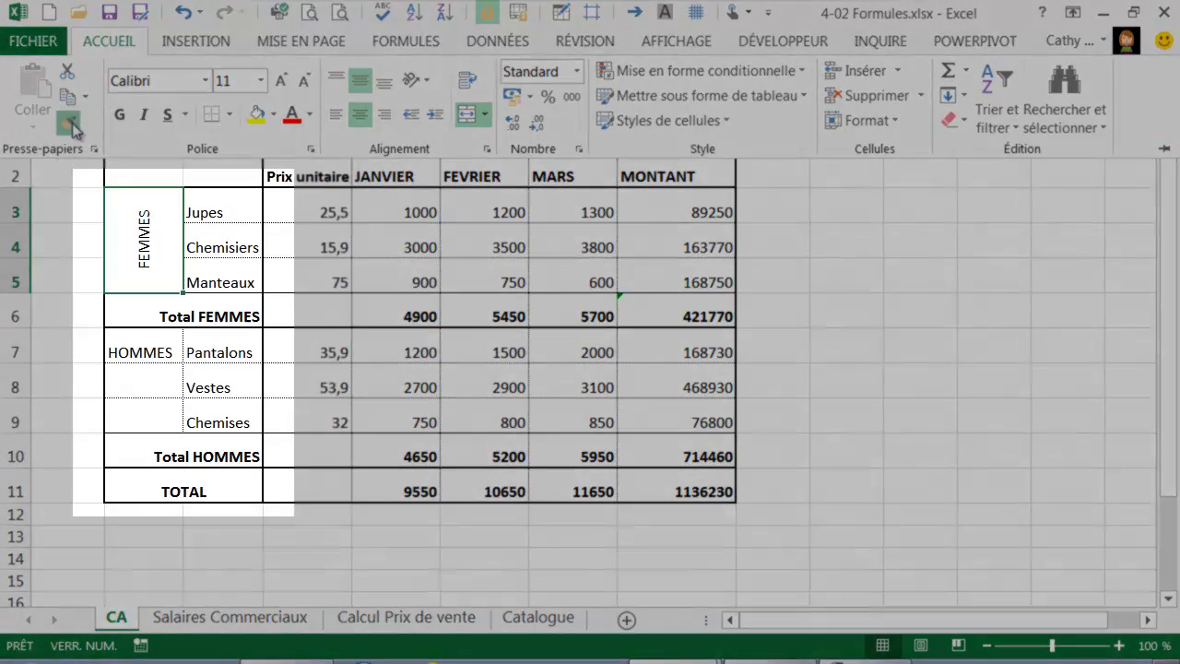
left_click_drag(146, 350, 147, 415)
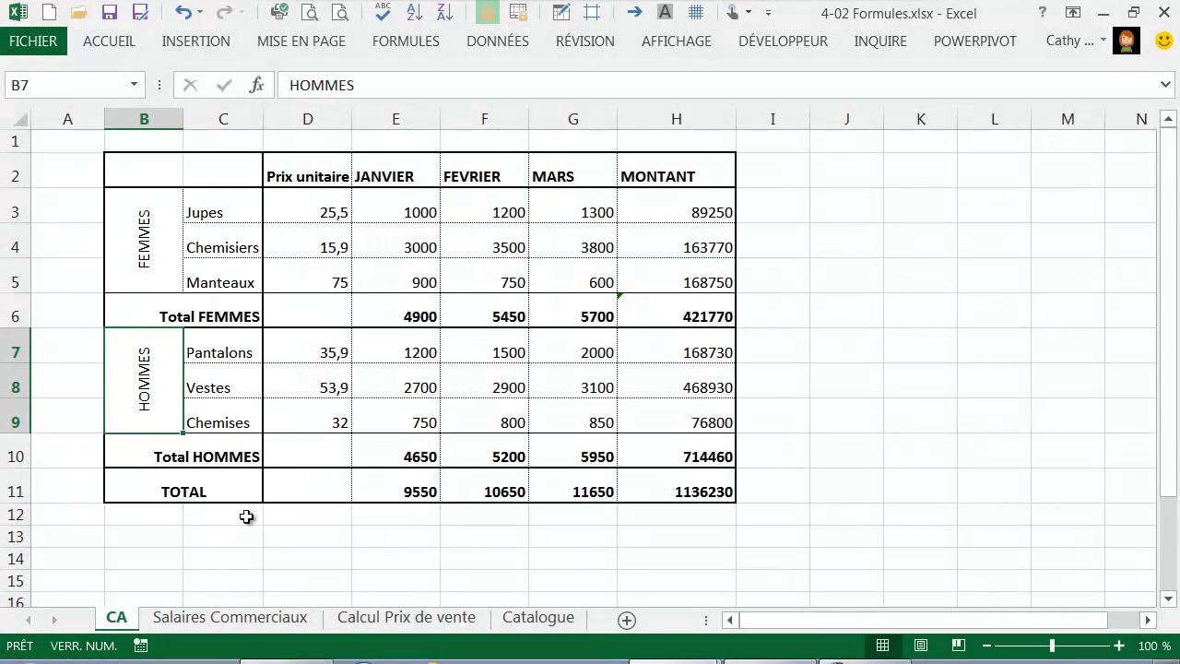
left_click(245, 545)
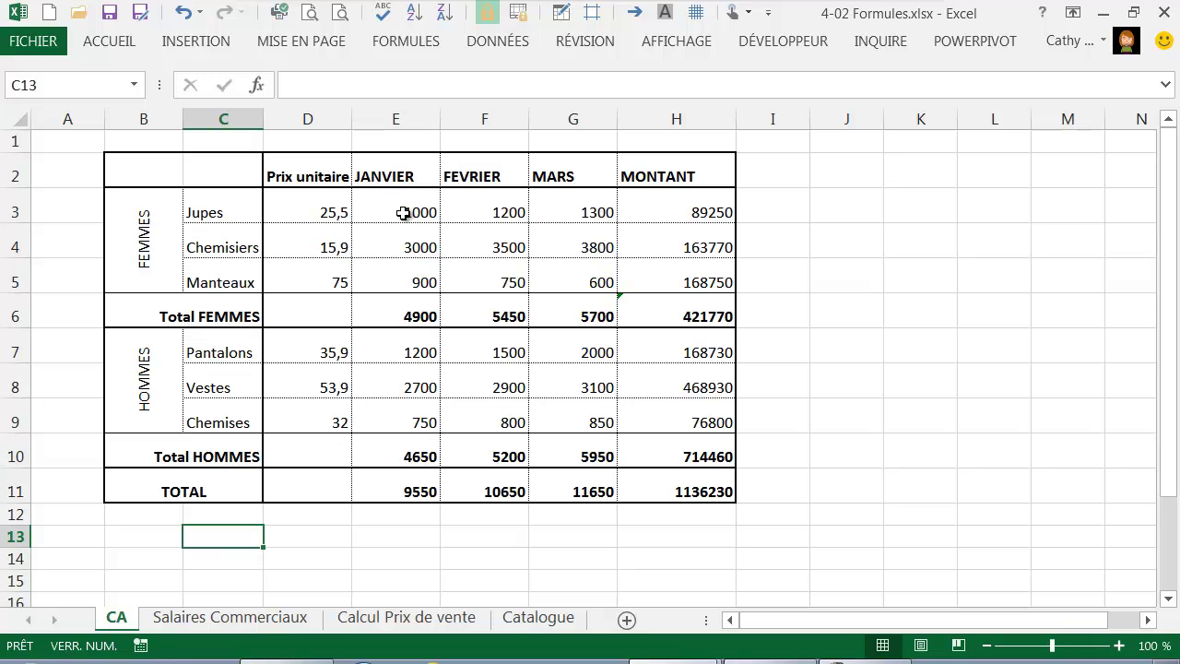
Step: Apply the Monétaire number format in euros to the prices, monthly figures and amounts in D3:H11
left_click_drag(316, 202, 668, 476)
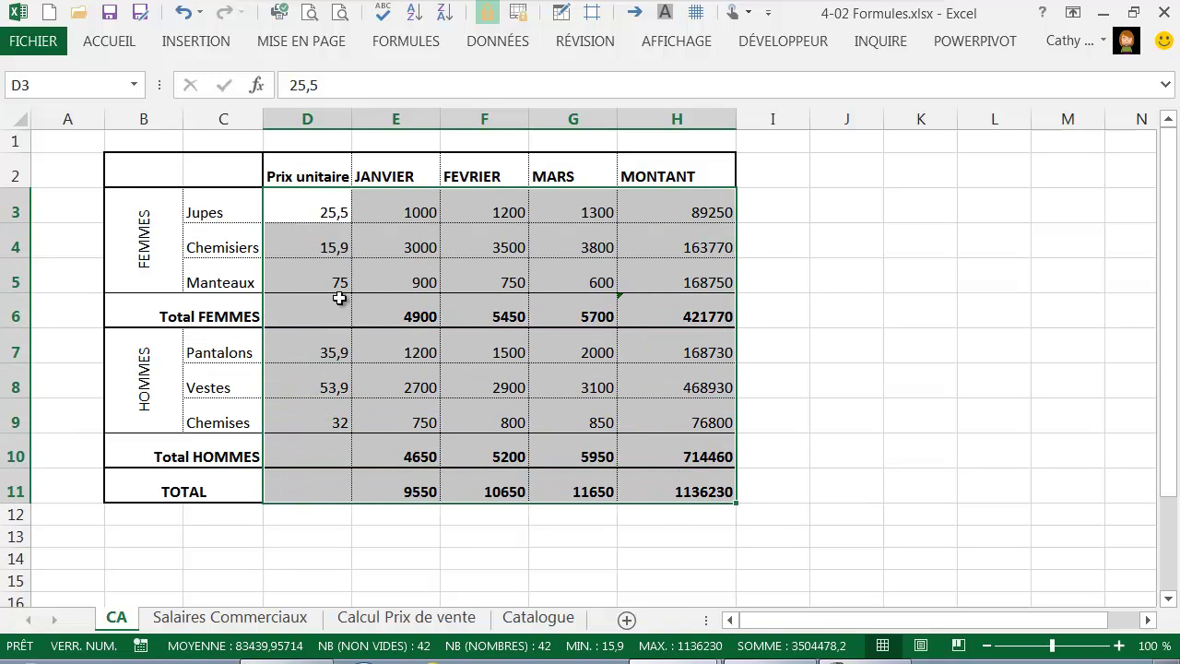
left_click(125, 43)
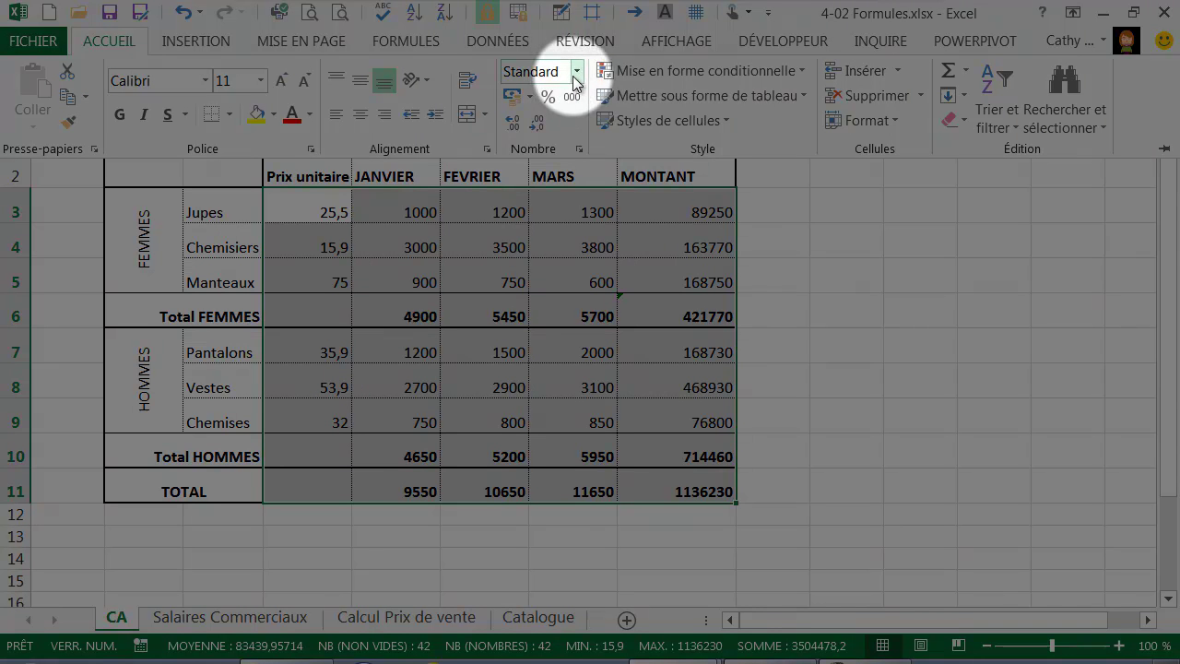
left_click(575, 73)
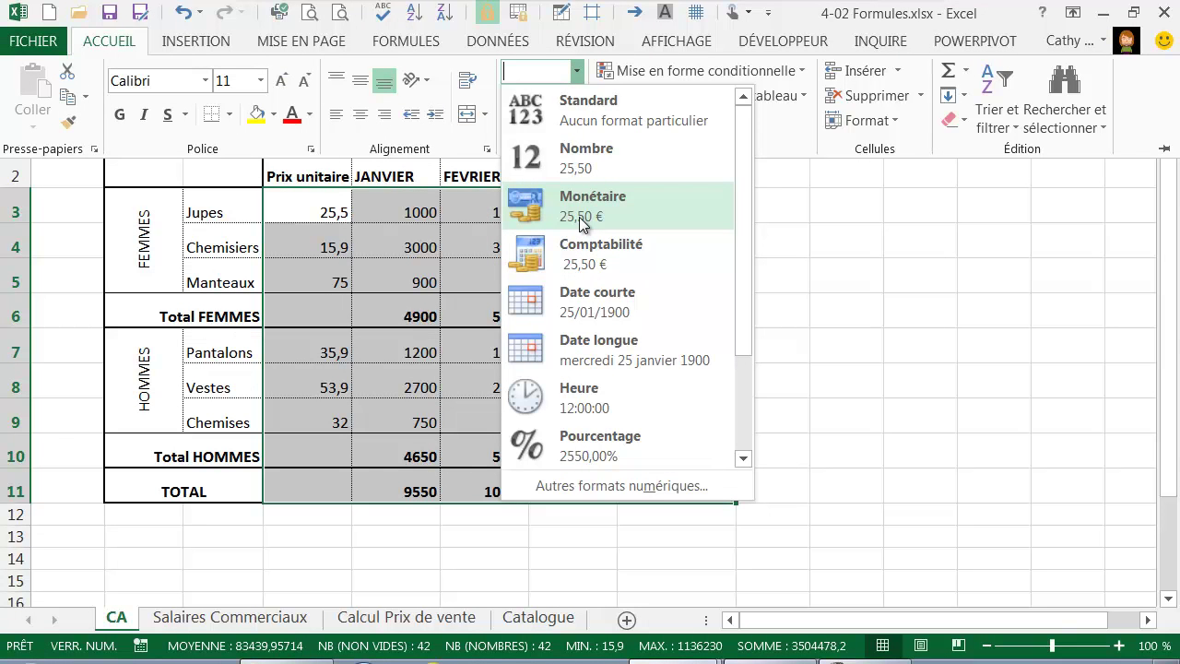
left_click(579, 217)
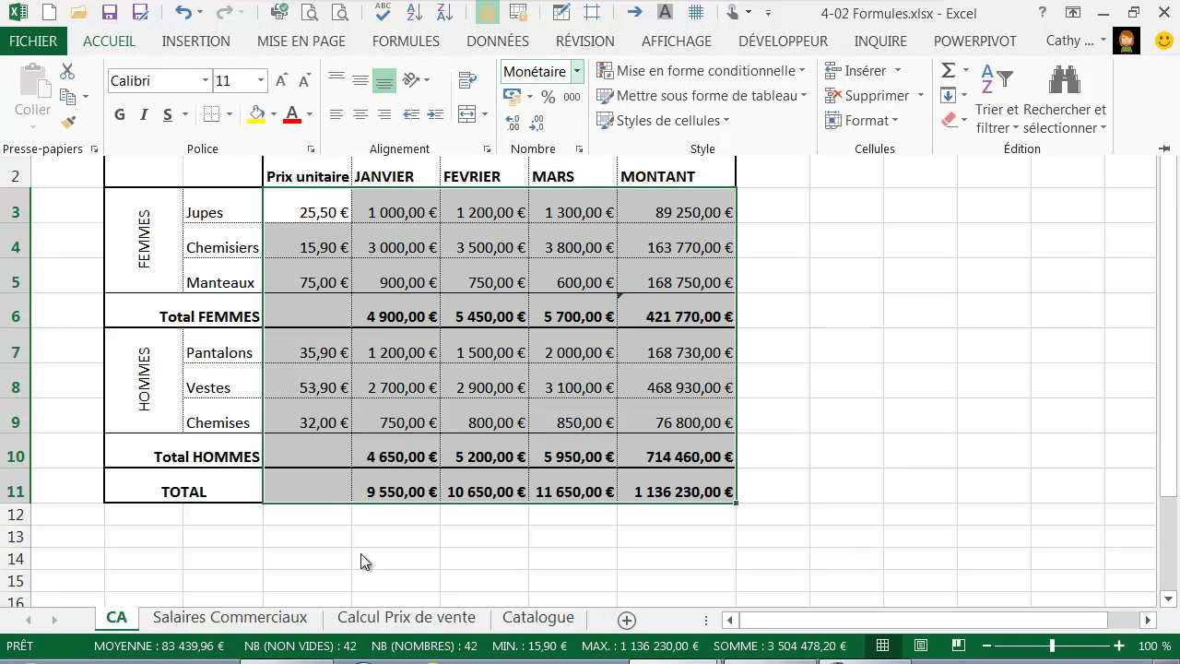
key("Escape")
Step: Center the contents of the whole table B2:H11 vertically within their cells
left_click_drag(153, 173, 667, 491)
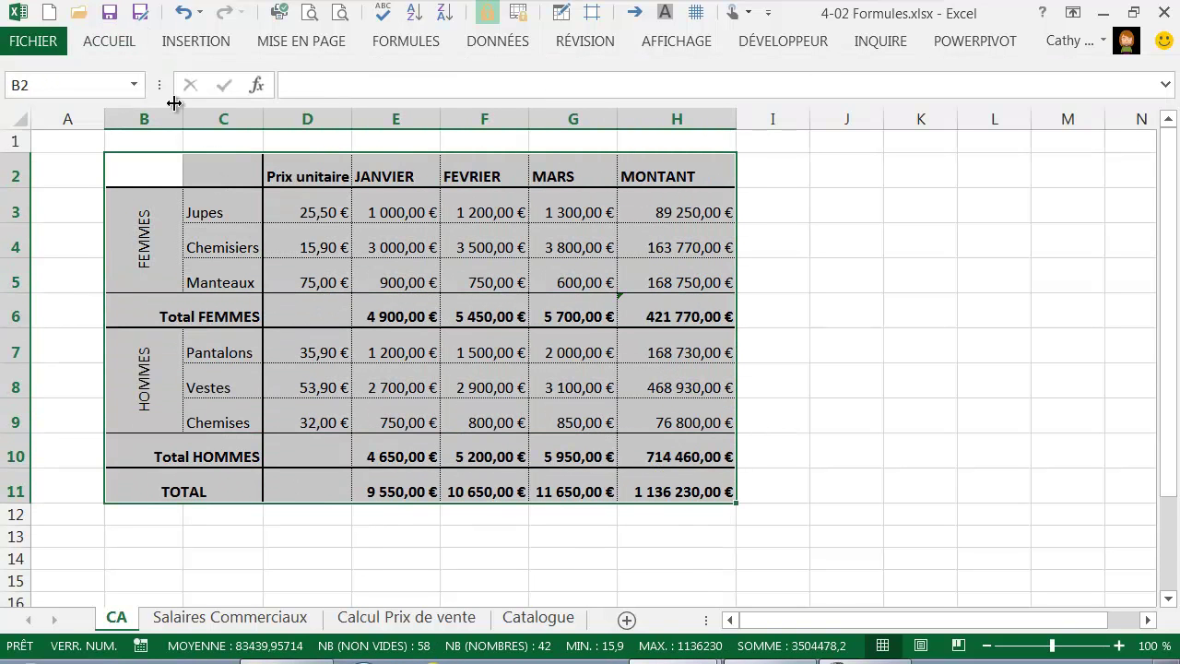
left_click(115, 43)
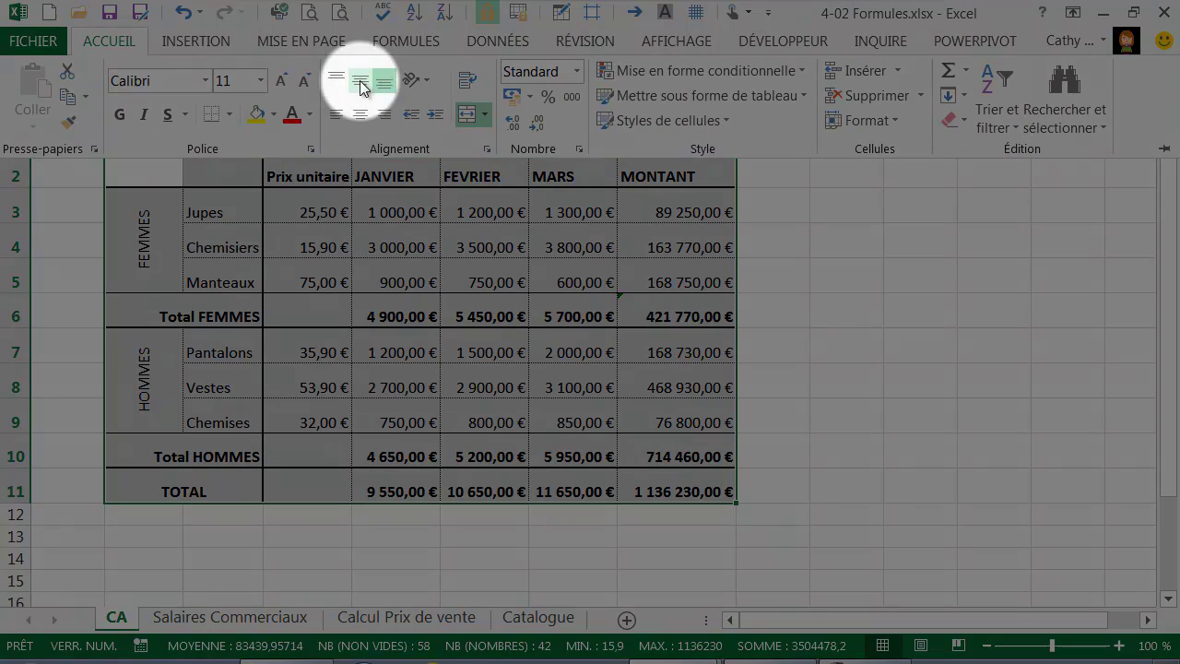
left_click(360, 85)
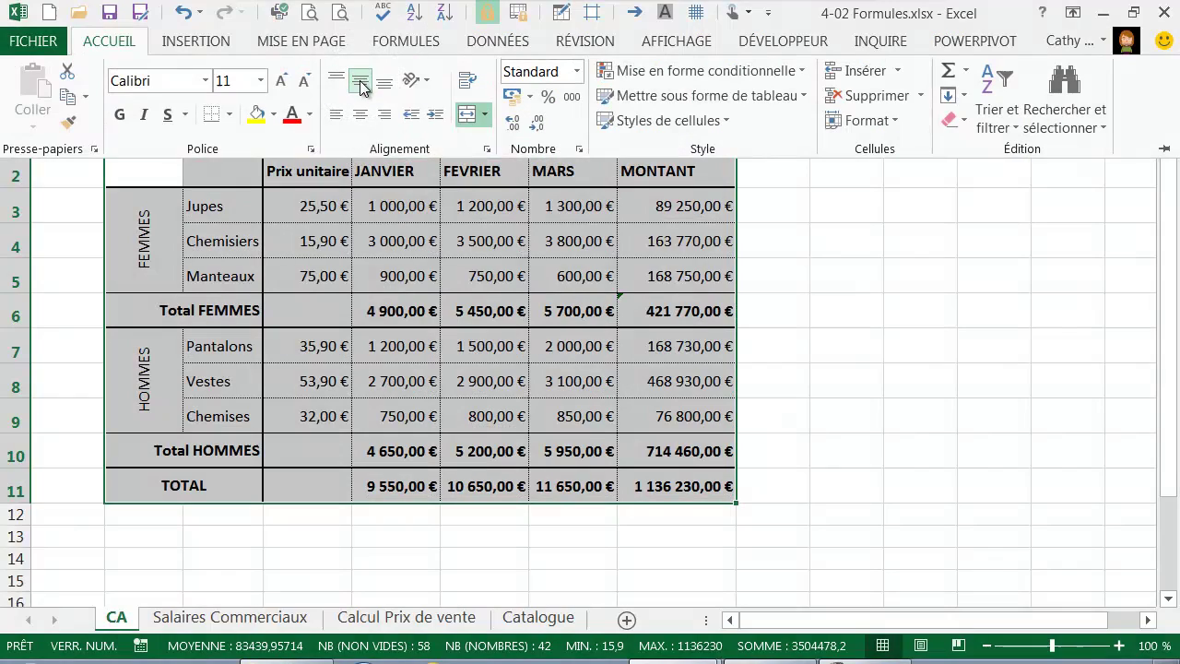
left_click(309, 550)
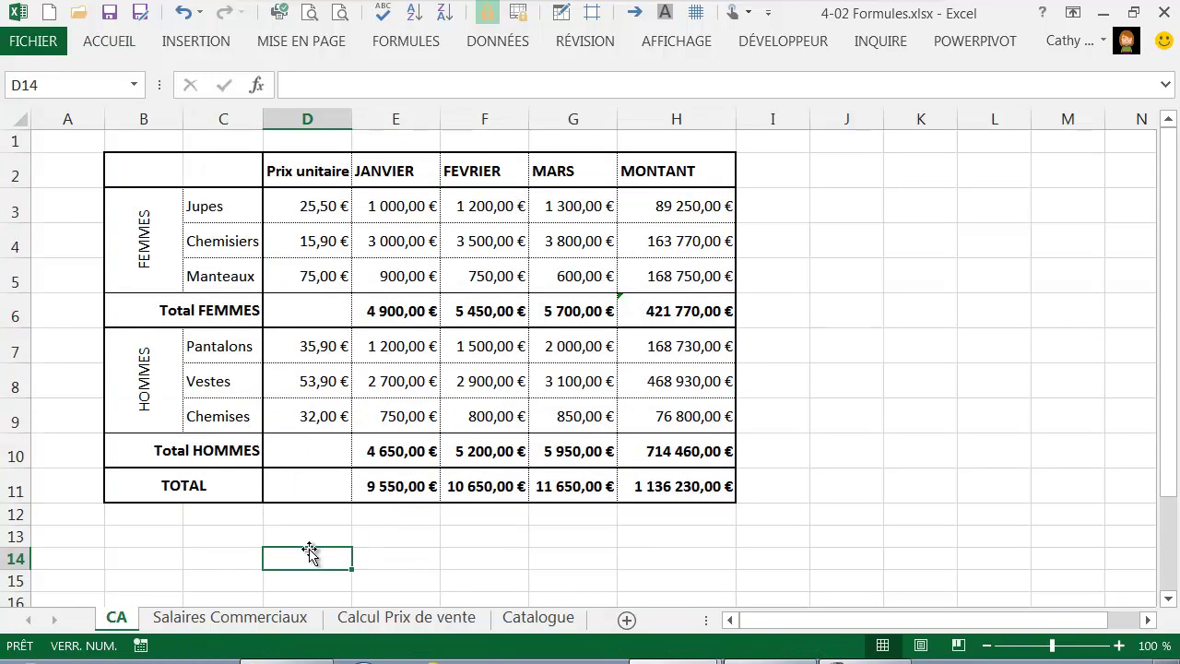